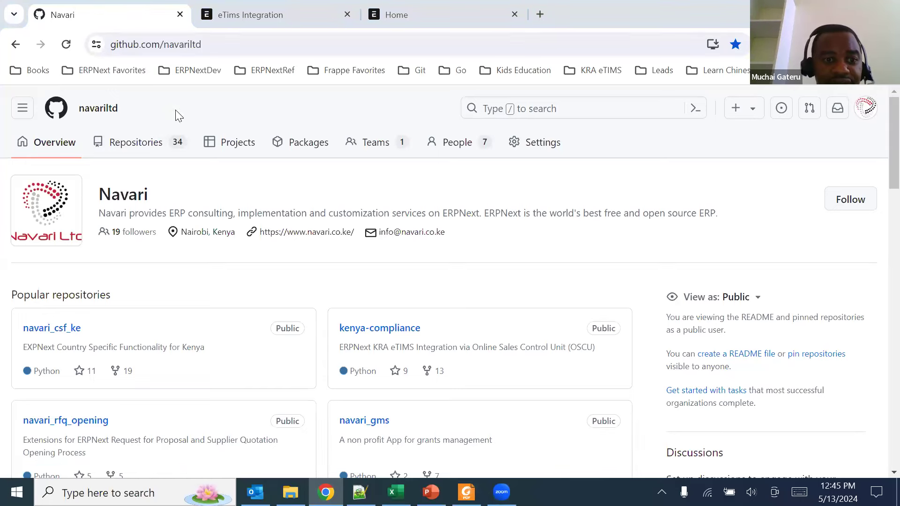
# Show the eTims Integration workspace, then switch to PowerPoint and display the ERPNext eTIMS OSCU Integration Overview slide.
pyautogui.hotkey('ctrl', 'Tab')
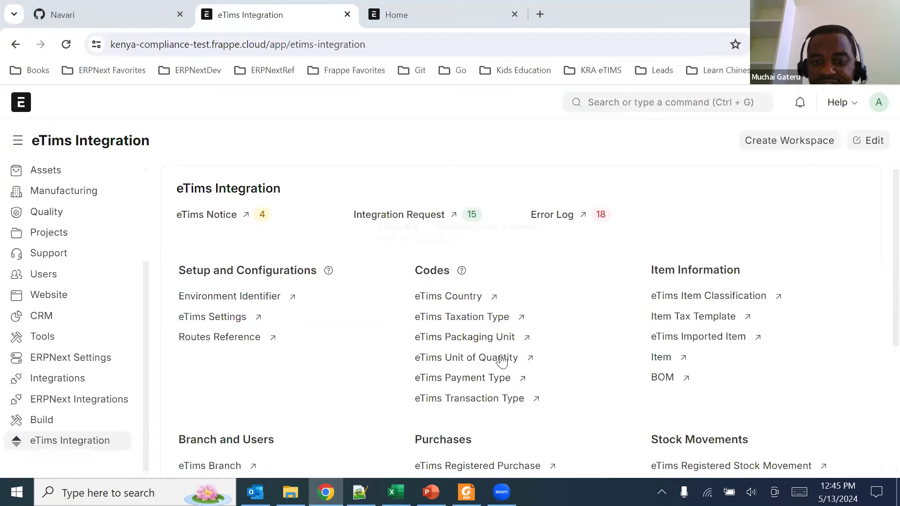
pyautogui.click(430, 492)
pyautogui.click(327, 272)
pyautogui.press('Left')
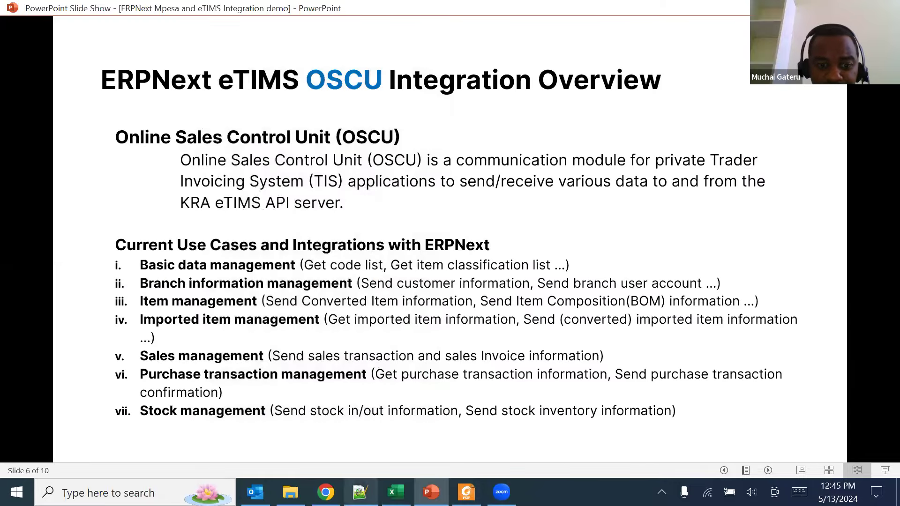
# Switch back to Chrome and view the eTims Taxation Type and eTims Packaging Unit lists from the eTims Integration workspace.
pyautogui.hotkey('alt', 'Tab')
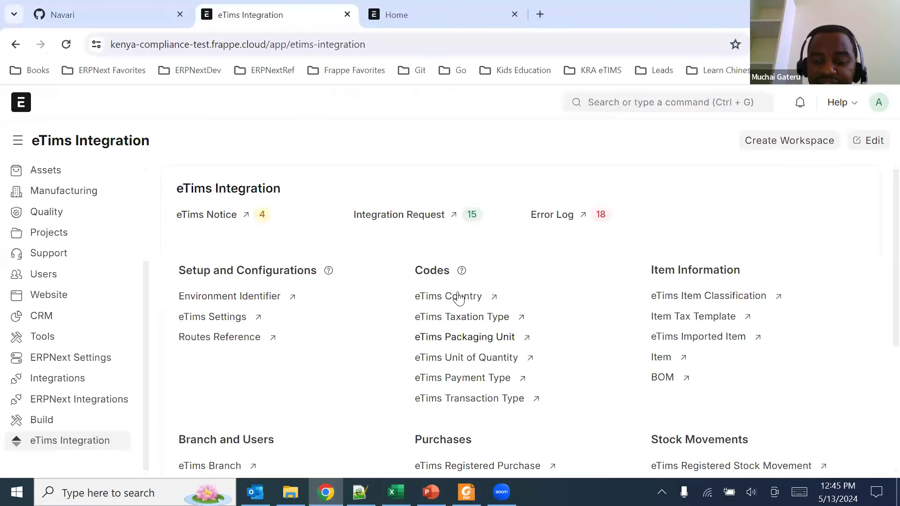
pyautogui.click(481, 320)
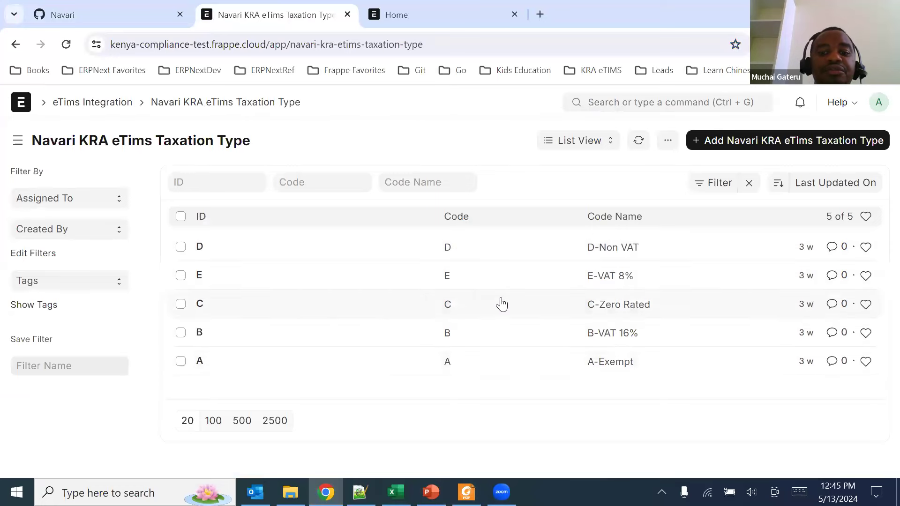
pyautogui.click(15, 44)
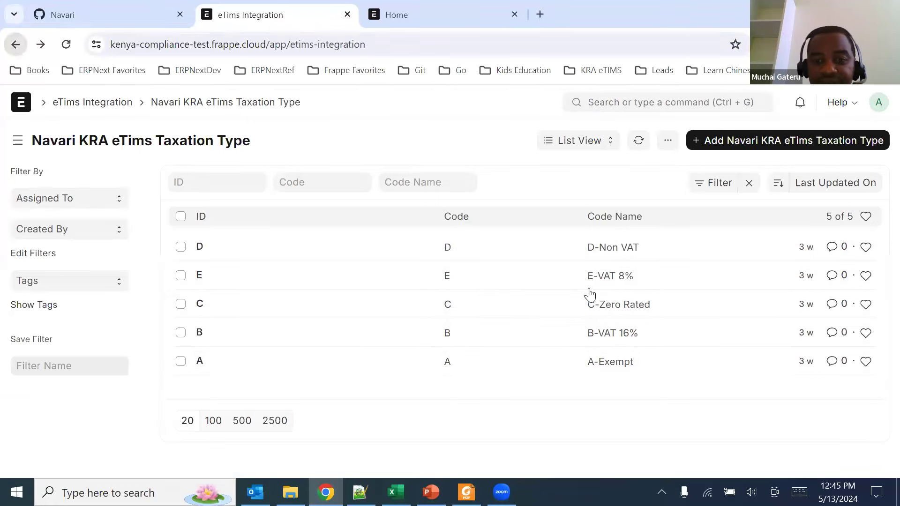
pyautogui.click(474, 336)
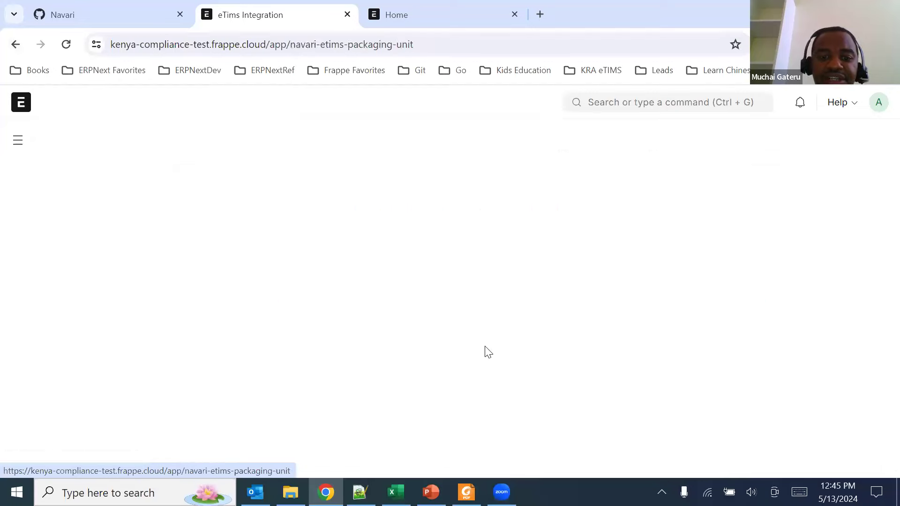
pyautogui.click(16, 44)
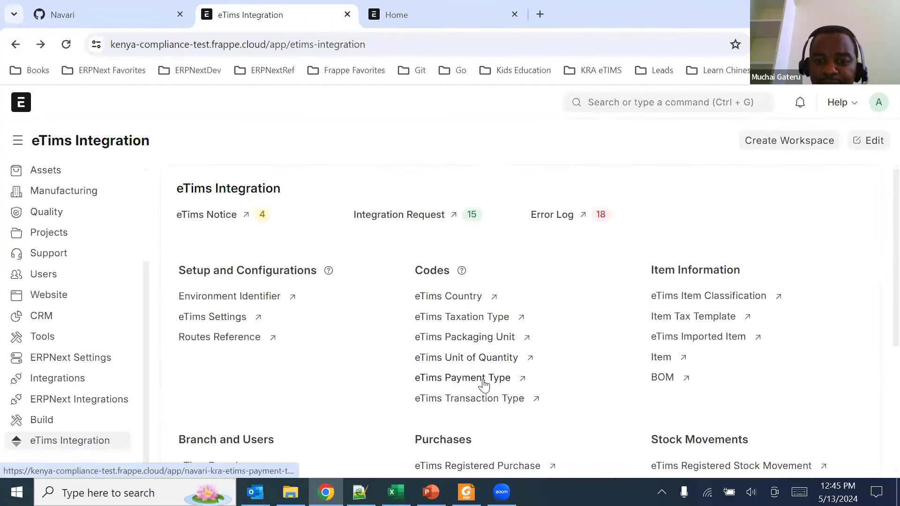
# View the eTims Payment Type and eTims Transaction Type lists, returning to the eTims Integration workspace.
pyautogui.click(483, 381)
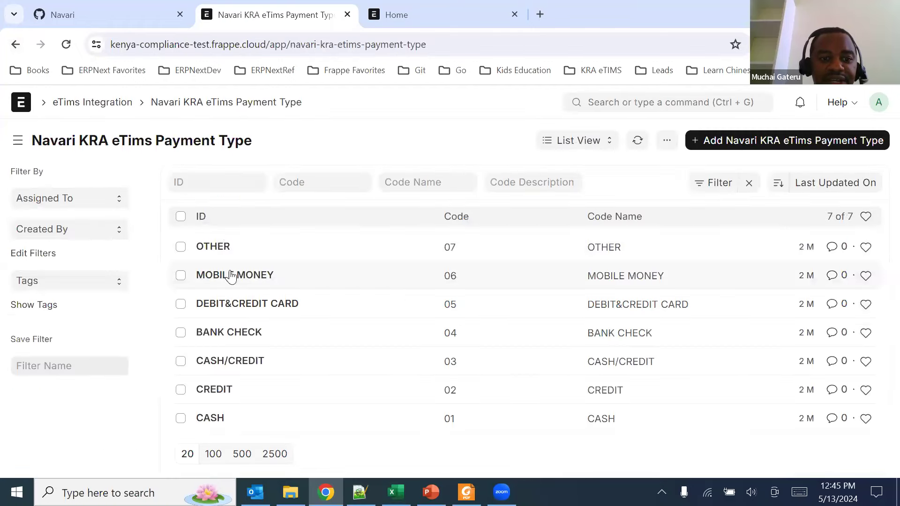
pyautogui.click(15, 45)
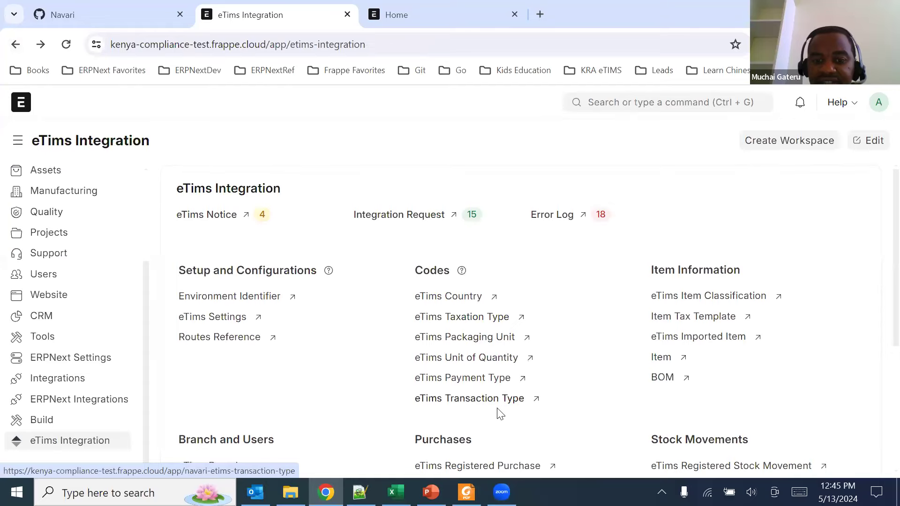
pyautogui.click(486, 402)
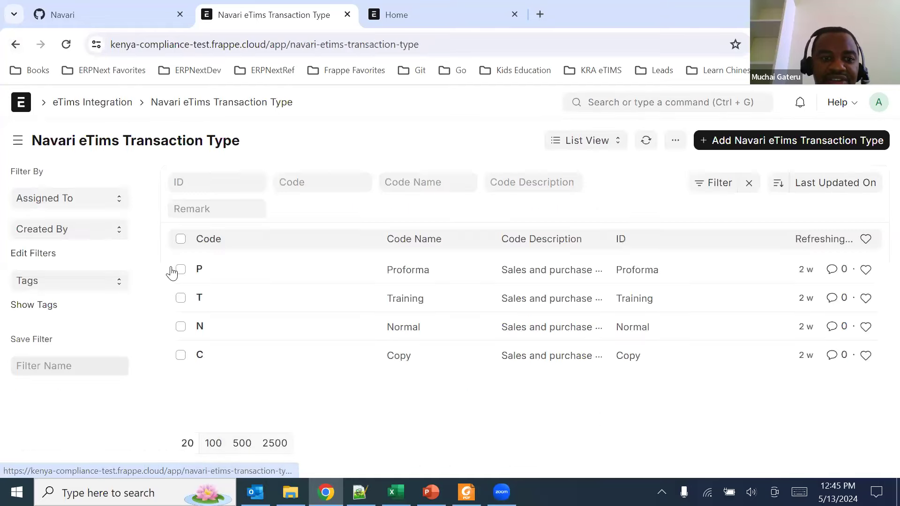
pyautogui.click(15, 44)
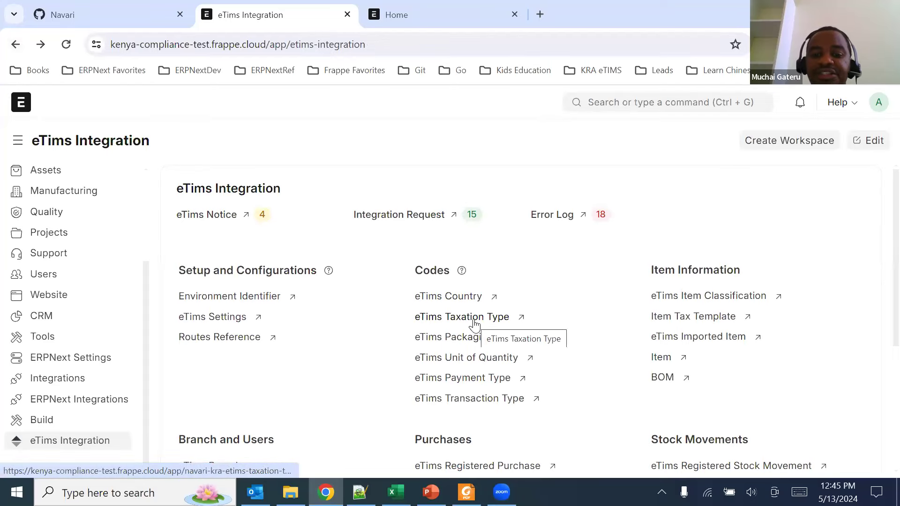
# After consulting the PowerPoint overview slide, examine item classification record 10110000 in Chrome and return to the eTims Integration workspace.
pyautogui.click(431, 491)
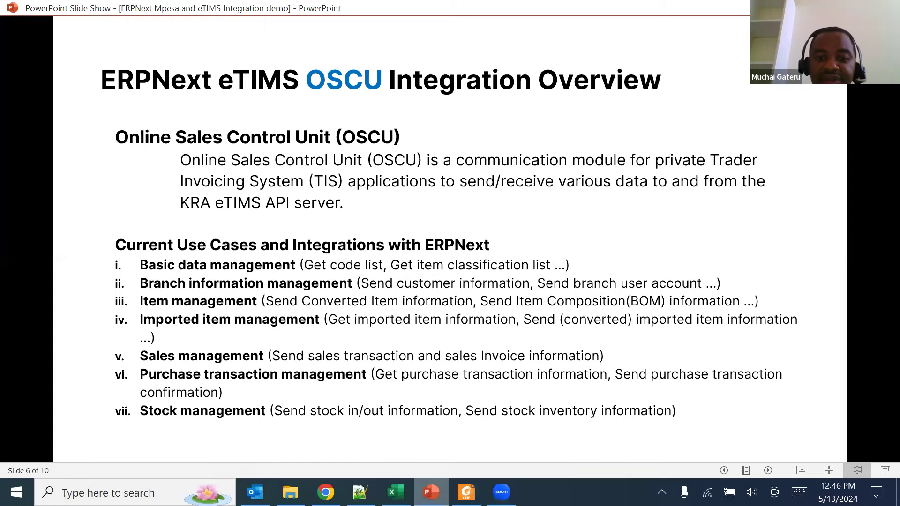
pyautogui.hotkey('alt', 'Tab')
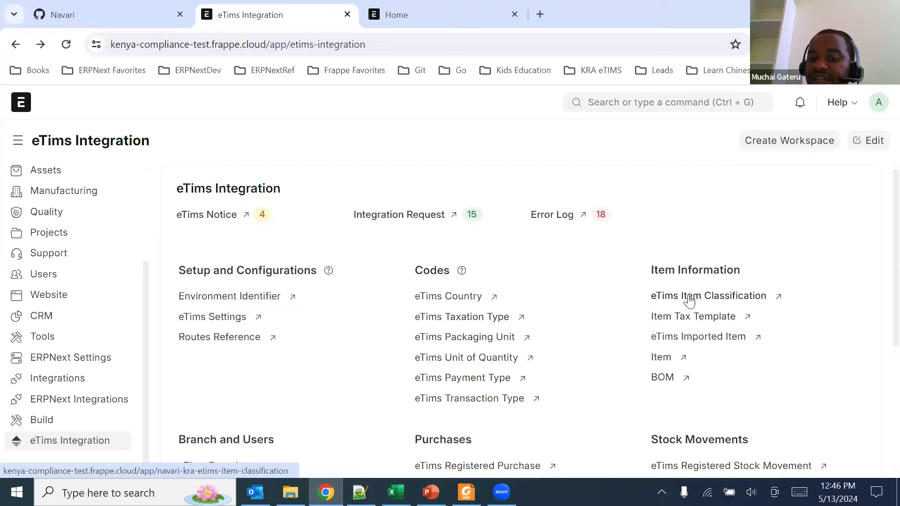
pyautogui.click(715, 302)
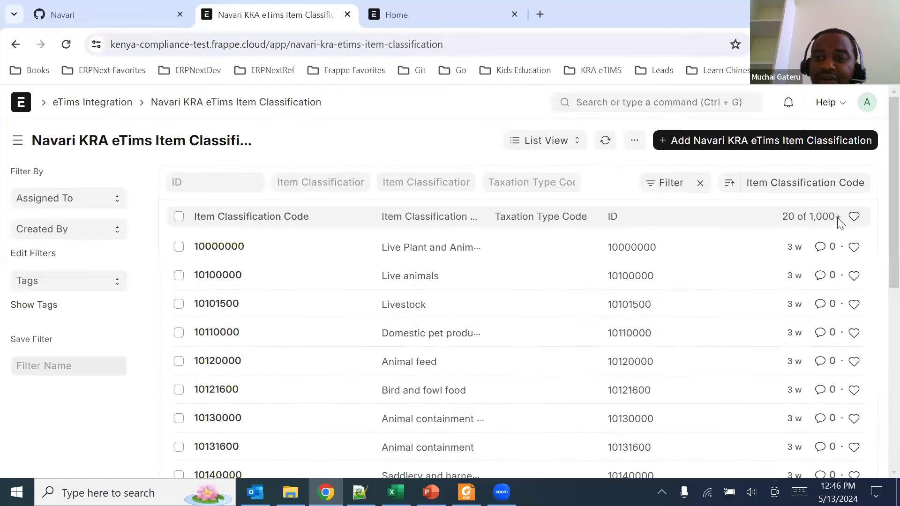
pyautogui.click(218, 335)
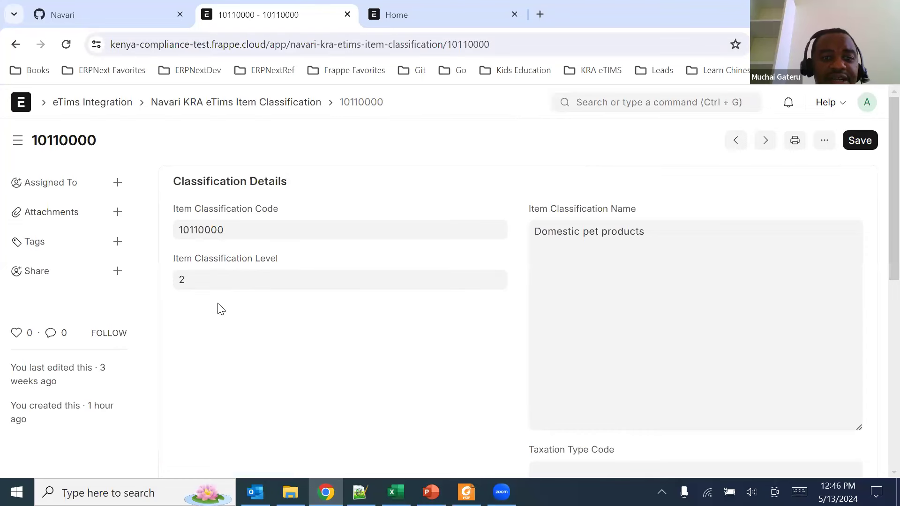
pyautogui.scroll(-3, 515, 319)
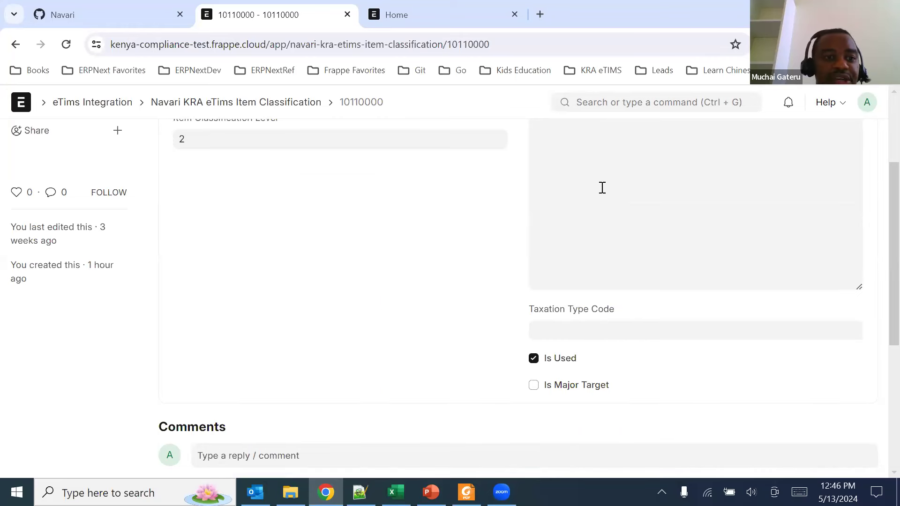
pyautogui.click(236, 103)
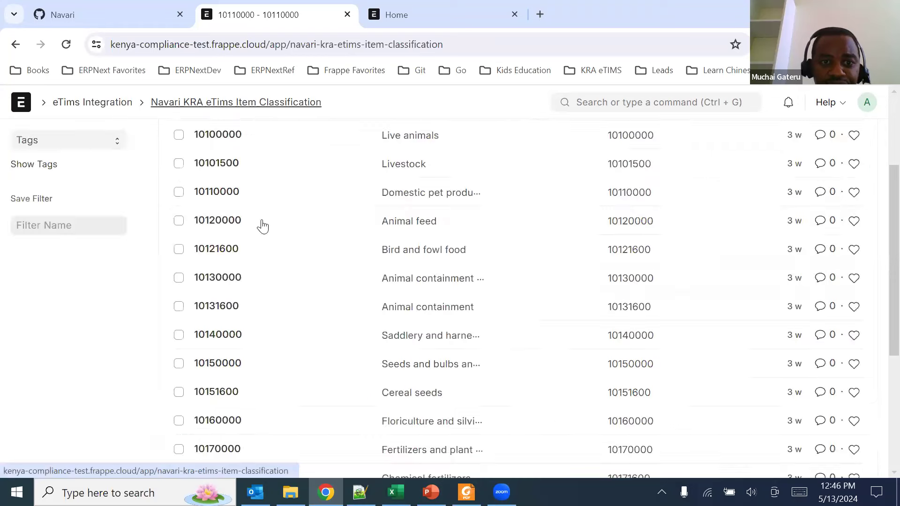
pyautogui.click(97, 103)
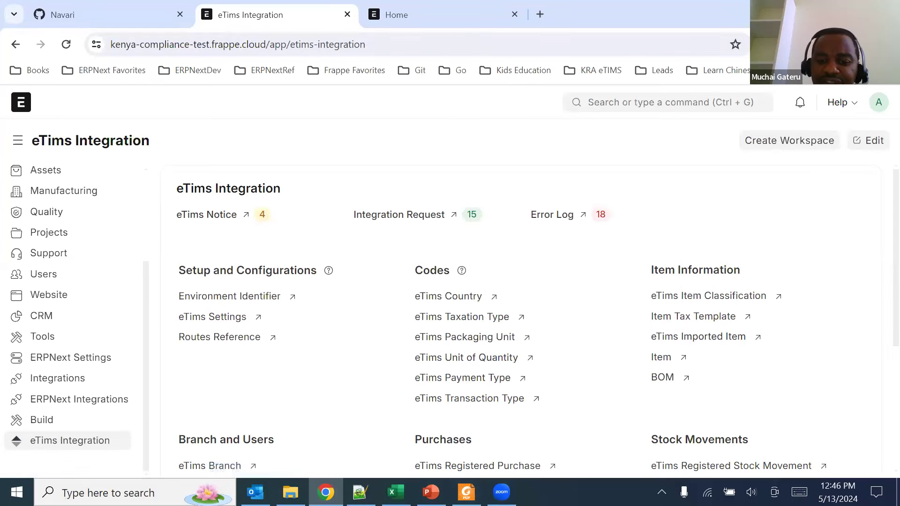
# View the eTims Imported Item list, and switch to PowerPoint to revisit the OSCU Integration Overview slide.
pyautogui.click(696, 343)
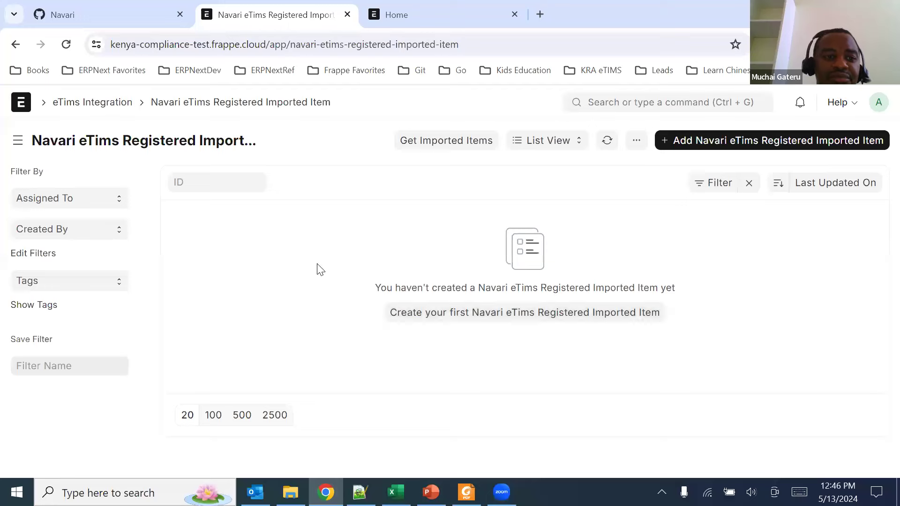
pyautogui.click(16, 44)
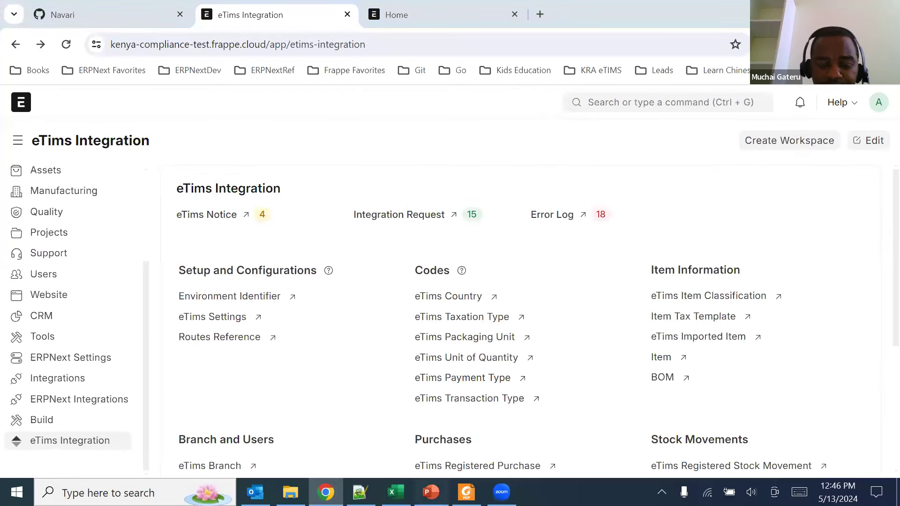
pyautogui.hotkey('alt', 'Tab')
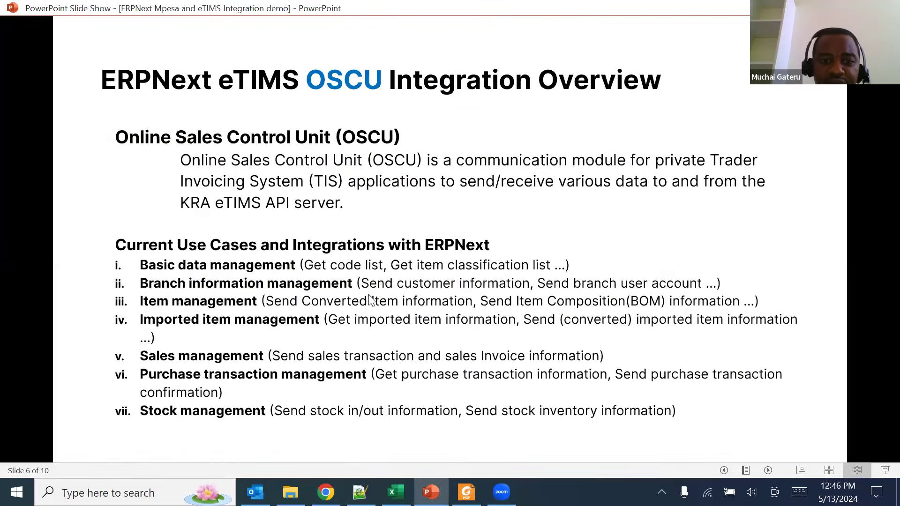
pyautogui.click(553, 266)
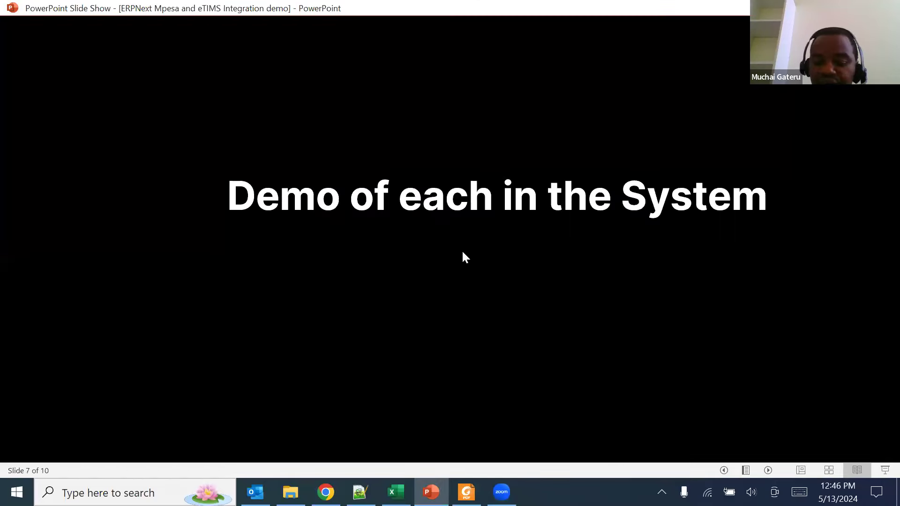
pyautogui.press('Left')
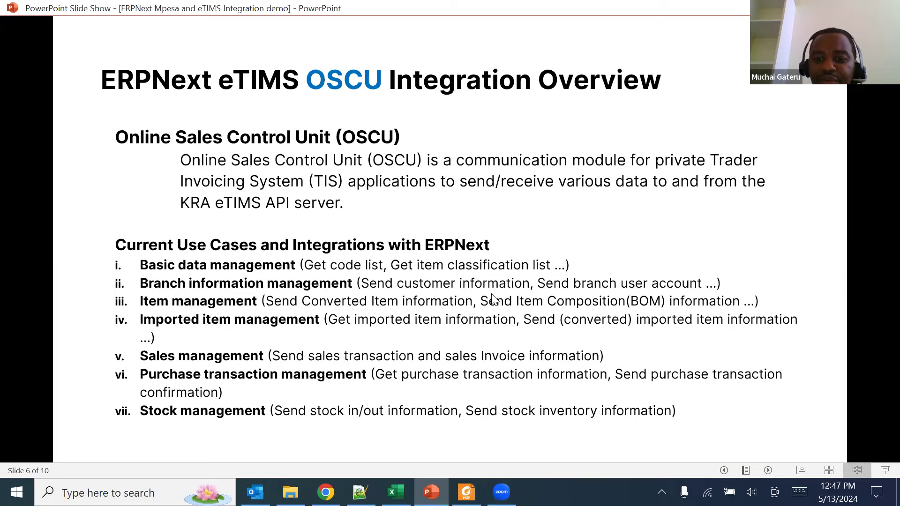
# Switch to Chrome, search for the Customer list and open the Test Customer 1X record.
pyautogui.click(326, 492)
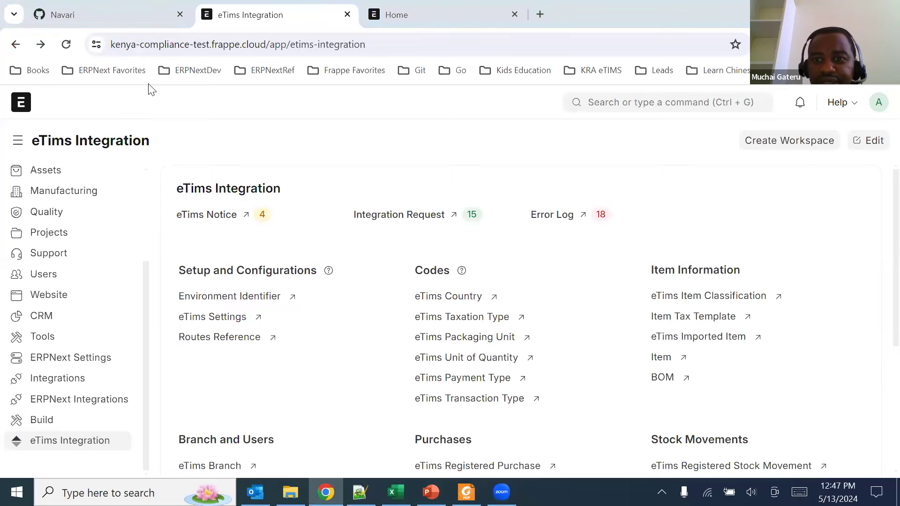
pyautogui.click(619, 102)
pyautogui.write('cus')
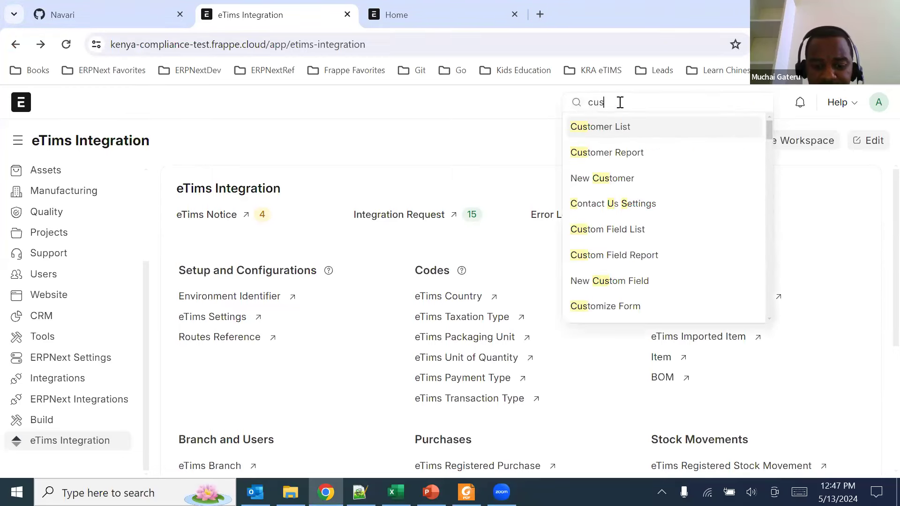
pyautogui.write('tom')
pyautogui.click(608, 131)
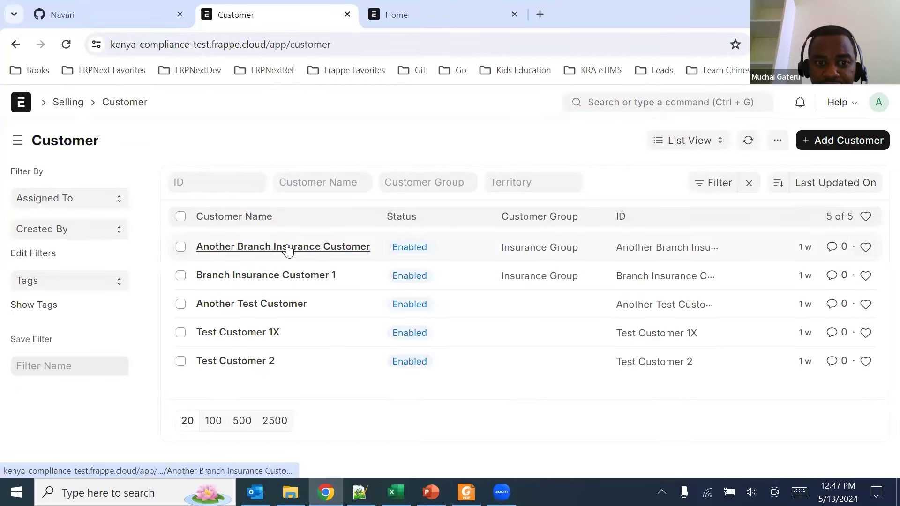
pyautogui.click(249, 335)
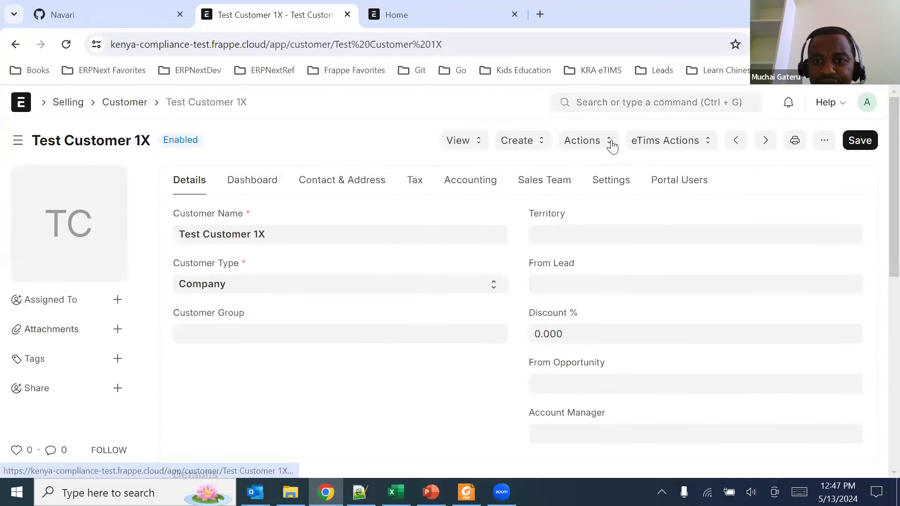
# Examine the eTims actions available for Test Customer 1X and the customer's tax details.
pyautogui.click(675, 142)
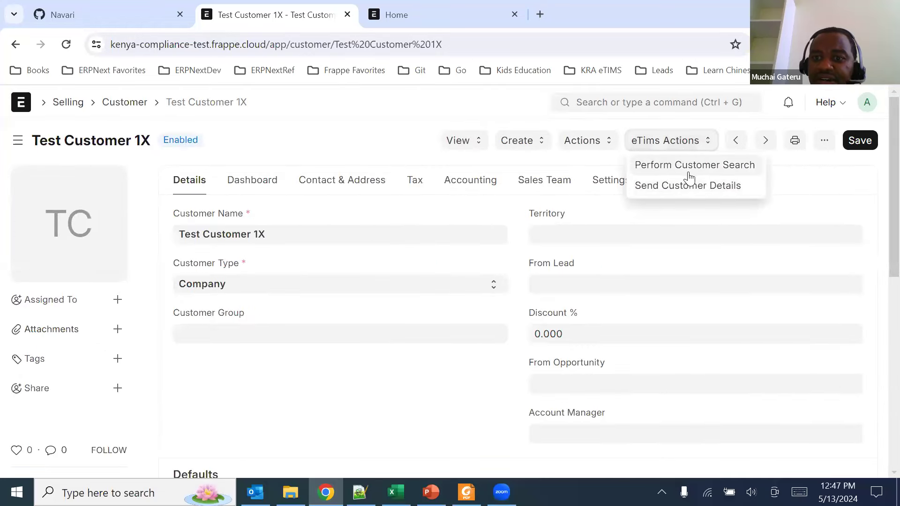
pyautogui.click(414, 180)
pyautogui.click(172, 240)
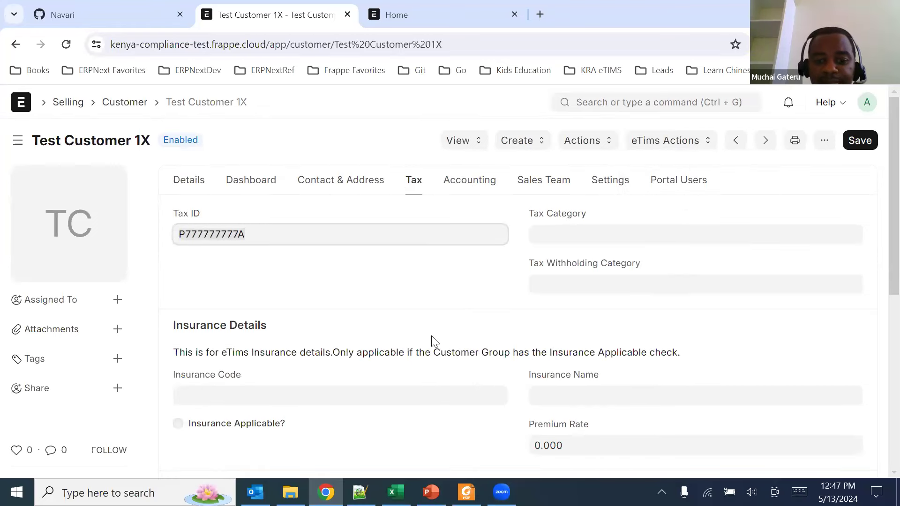
pyautogui.click(665, 141)
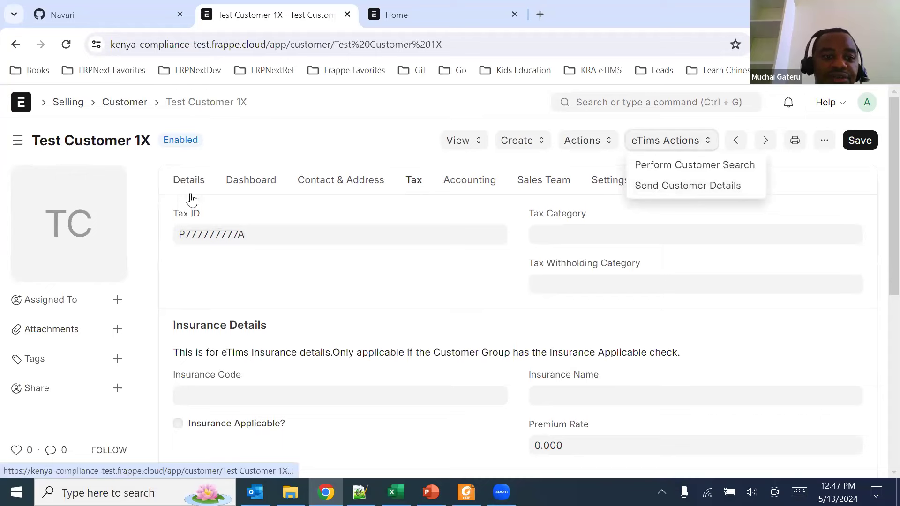
# Return to the ERPNext home page, and consult the OSCU specification in Foxit PDF Reader and the PowerPoint overview slide before resuming in Chrome.
pyautogui.click(21, 103)
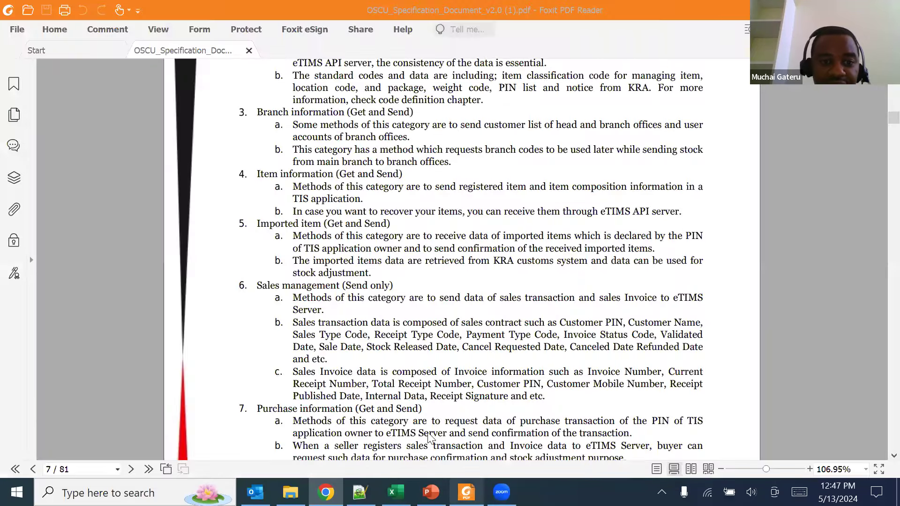
pyautogui.click(428, 433)
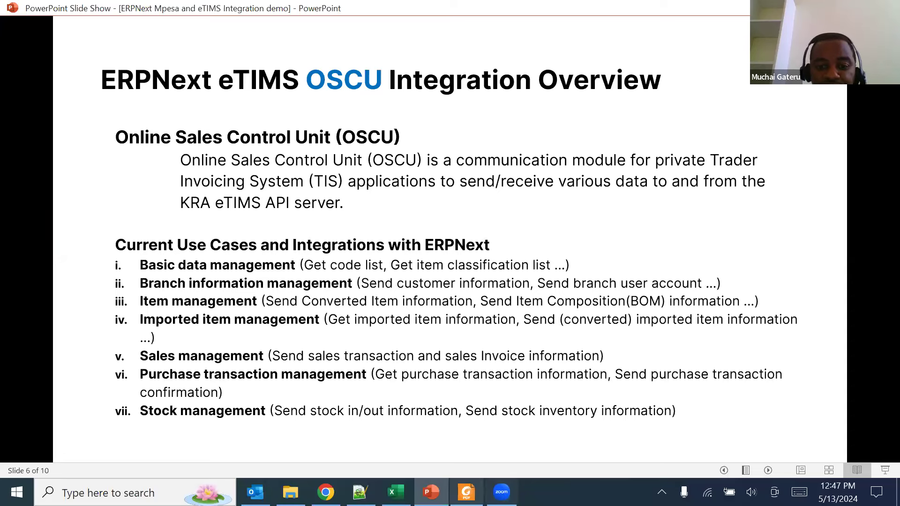
pyautogui.click(467, 491)
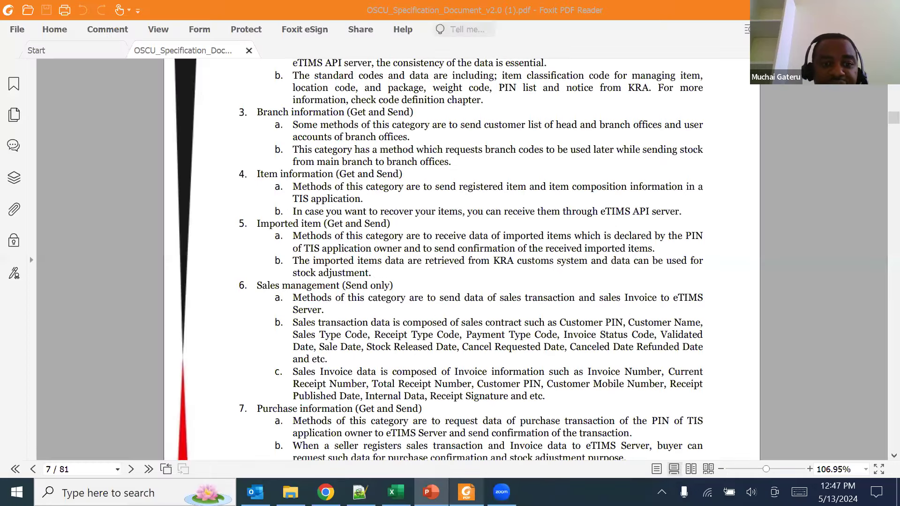
pyautogui.hotkey('alt', 'Tab')
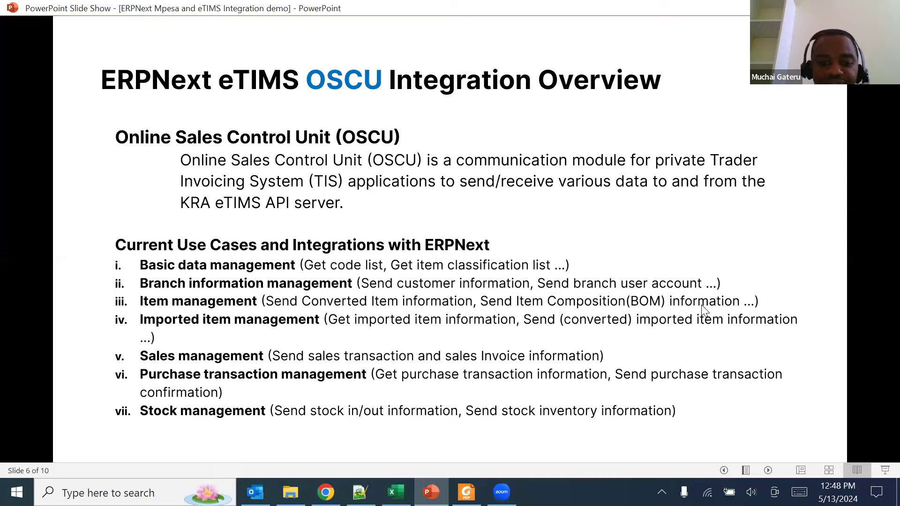
pyautogui.click(325, 492)
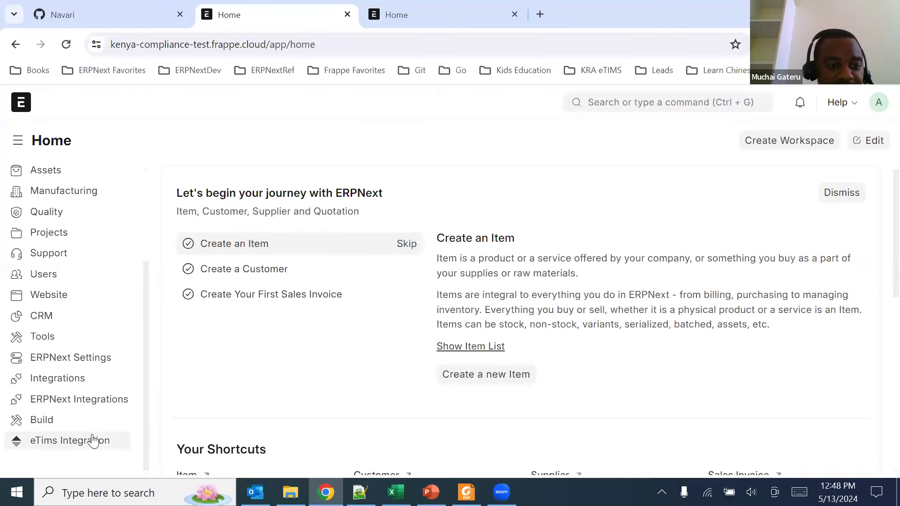
# Open the Product A eTIMS Test item from the Item list of the eTims Integration workspace.
pyautogui.click(94, 441)
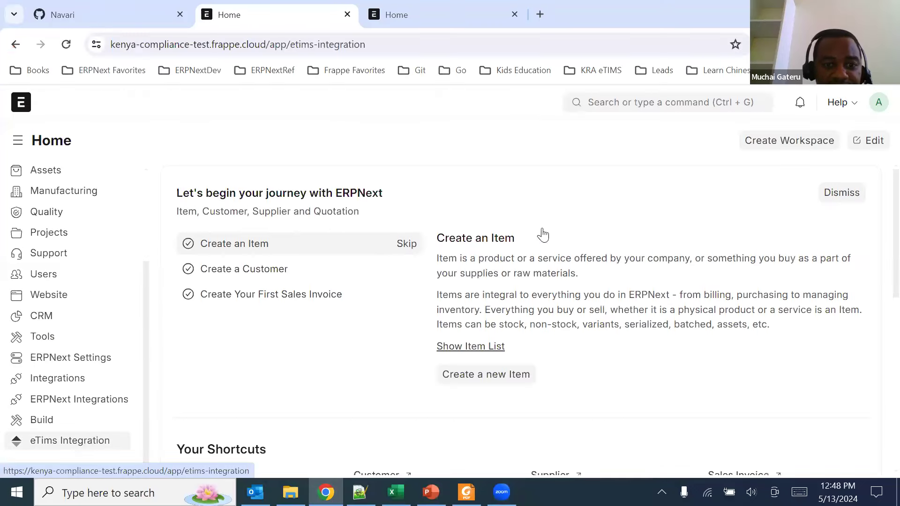
pyautogui.scroll(-3, 402, 304)
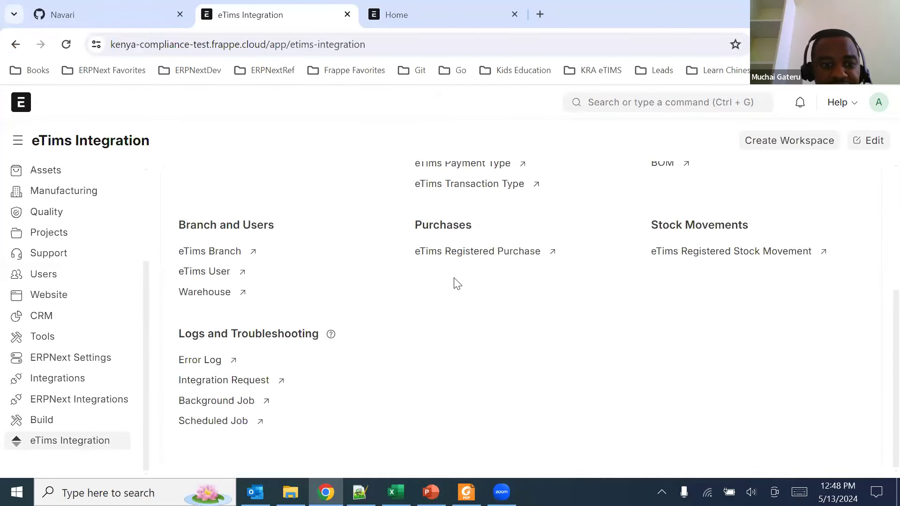
pyautogui.scroll(5, 428, 291)
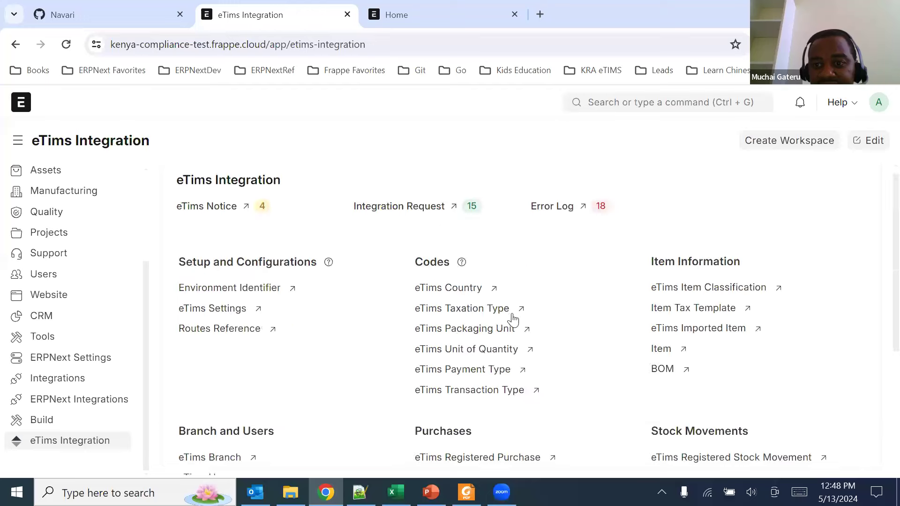
pyautogui.click(661, 356)
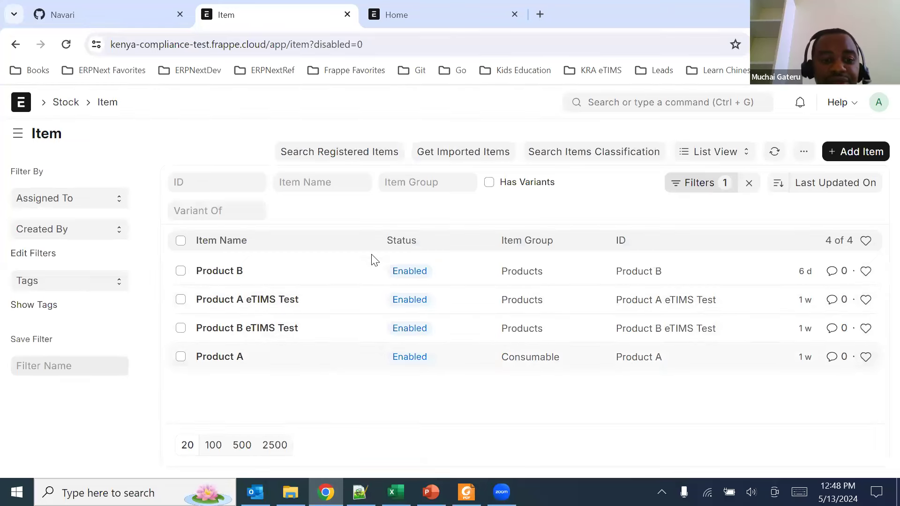
pyautogui.click(260, 300)
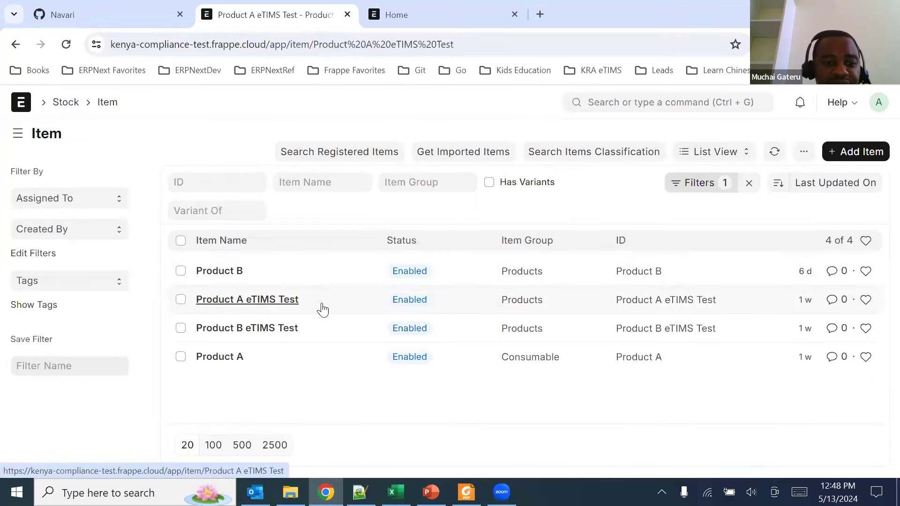
# Examine the eTims Details of Product A eTIMS Test, covering registration status, classification, packaging unit, unit of quantity and product type.
pyautogui.click(260, 182)
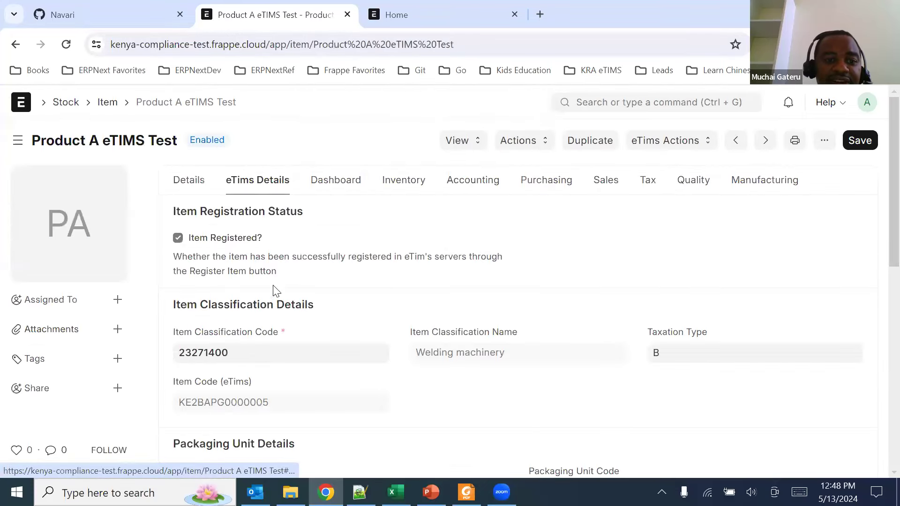
pyautogui.scroll(-3, 295, 288)
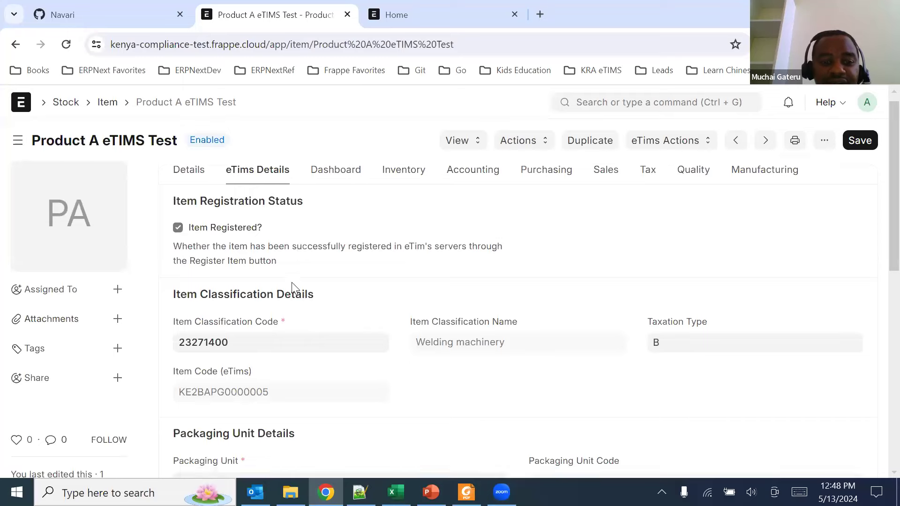
pyautogui.click(189, 214)
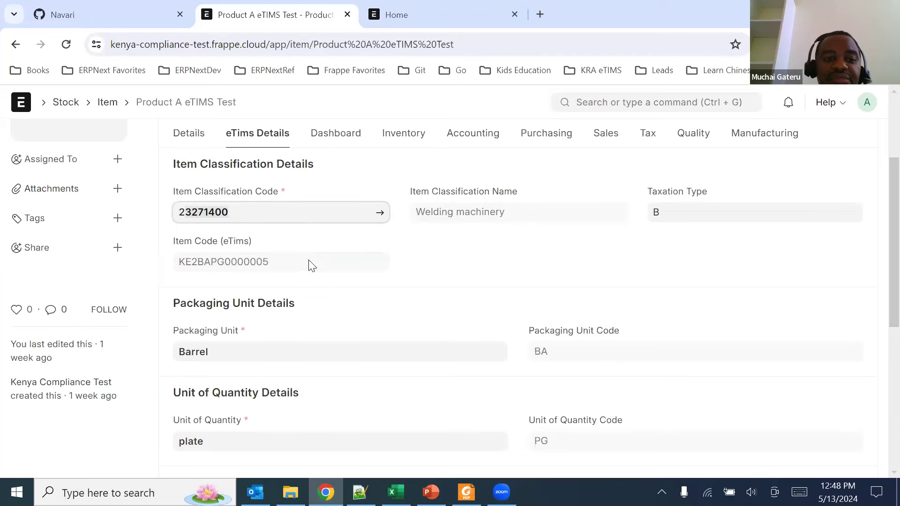
pyautogui.scroll(-3, 322, 281)
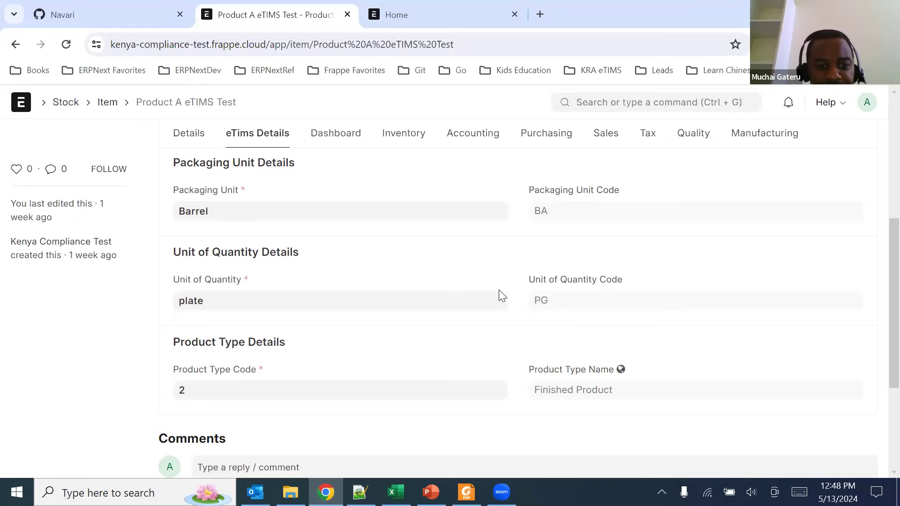
pyautogui.scroll(-2, 498, 291)
pyautogui.scroll(3, 321, 293)
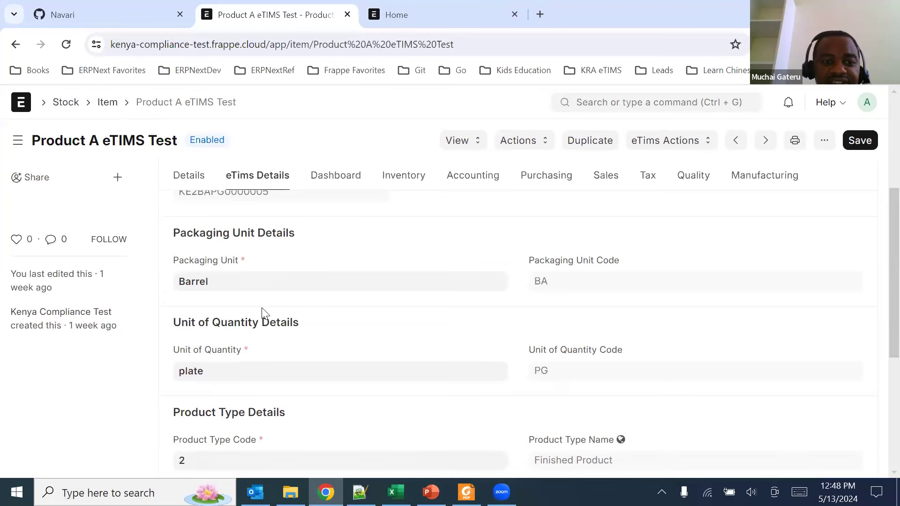
pyautogui.scroll(3, 262, 308)
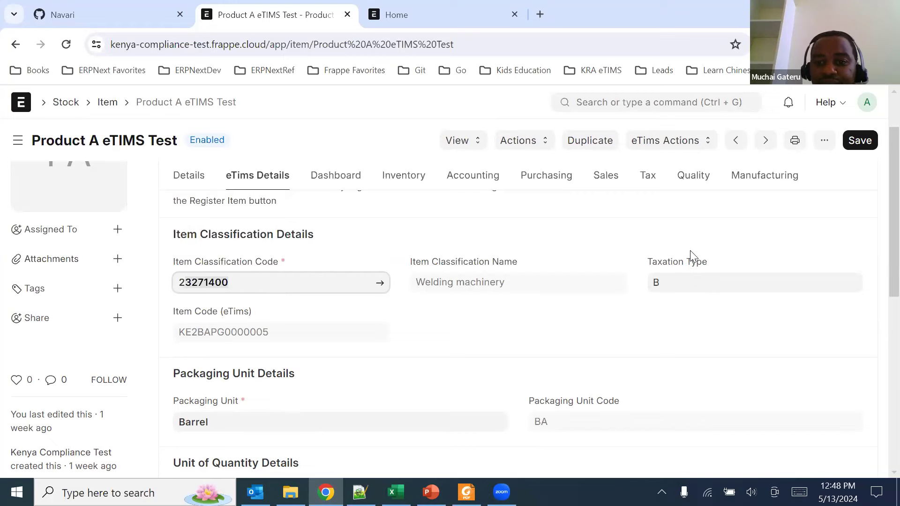
# Review the item's imported item information under Purchasing and its available eTims actions, ending back on the eTims Details.
pyautogui.click(551, 177)
pyautogui.scroll(-5, 313, 308)
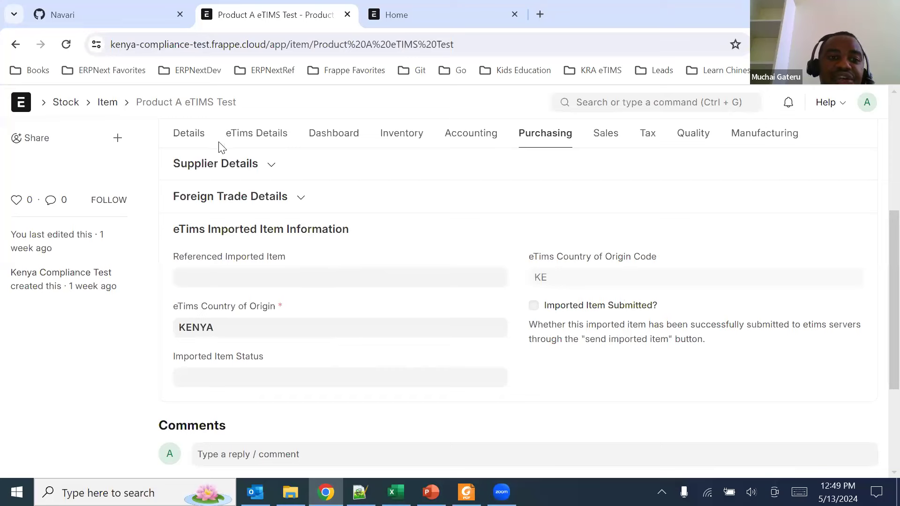
pyautogui.click(189, 133)
pyautogui.scroll(2, 660, 185)
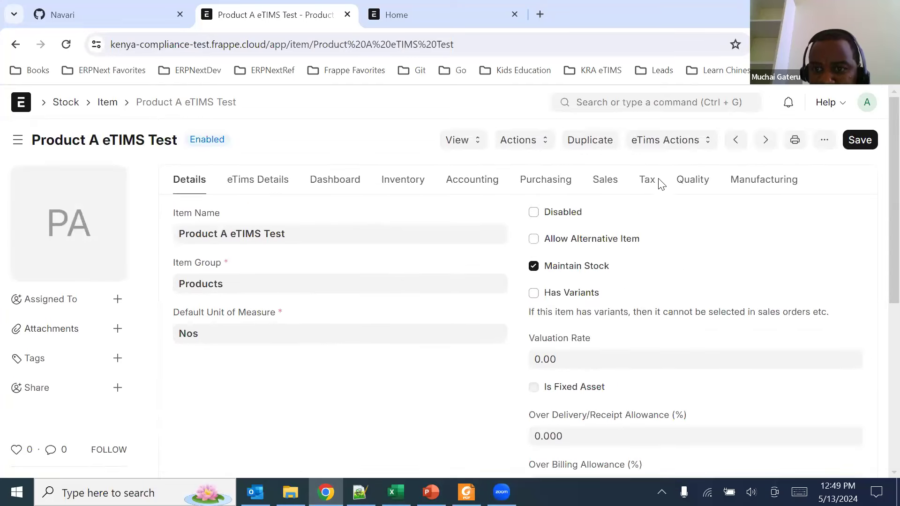
pyautogui.click(673, 141)
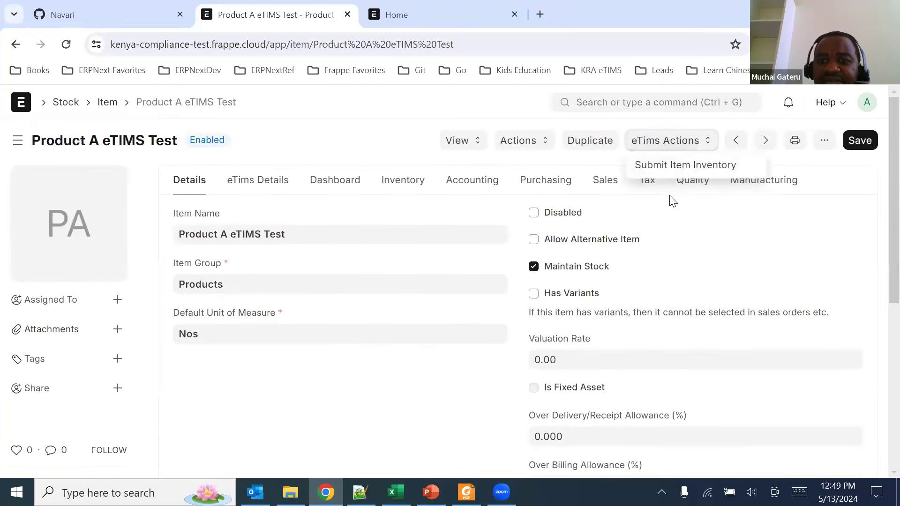
pyautogui.click(276, 187)
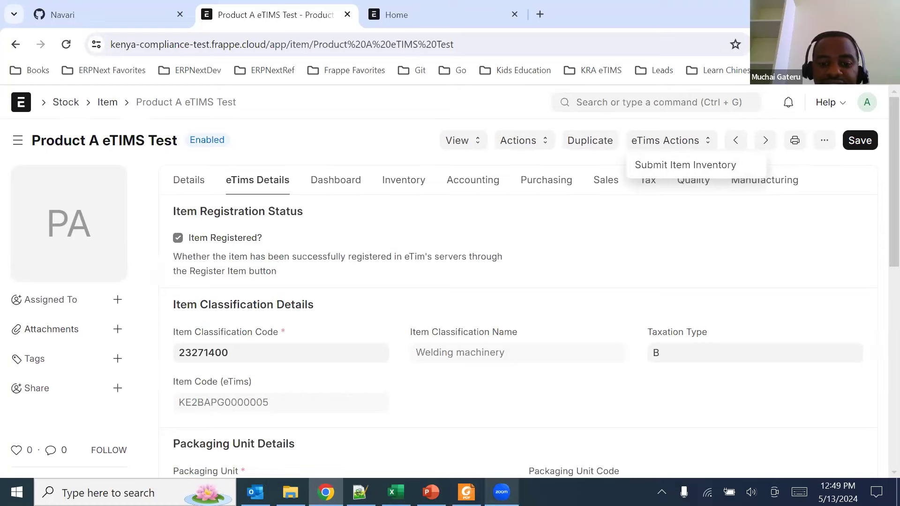
# Switch to PowerPoint and show the ERPNext eTIMS OSCU Integration Overview slide.
pyautogui.click(430, 492)
pyautogui.click(196, 303)
pyautogui.press('Left')
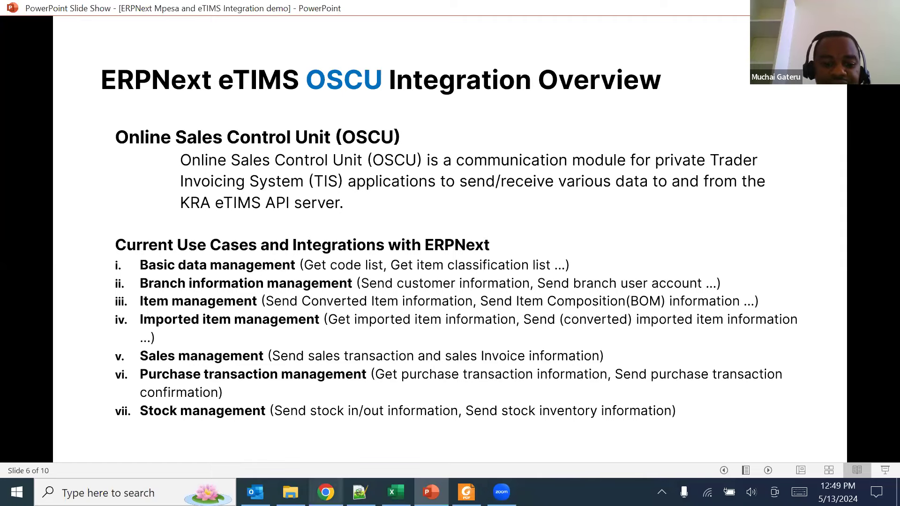
# Switch to Chrome and open BOM-Product B-001 from the BOM list of the eTims Integration workspace.
pyautogui.click(326, 492)
pyautogui.click(22, 104)
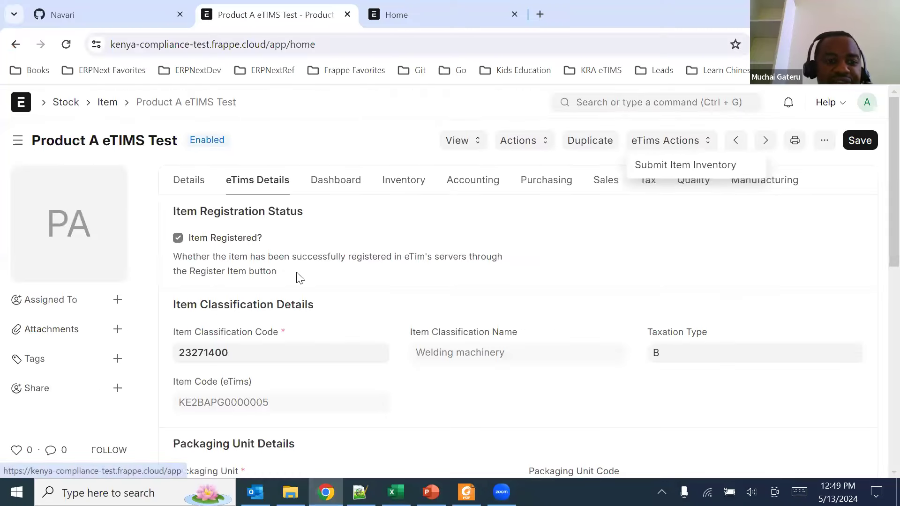
pyautogui.click(68, 441)
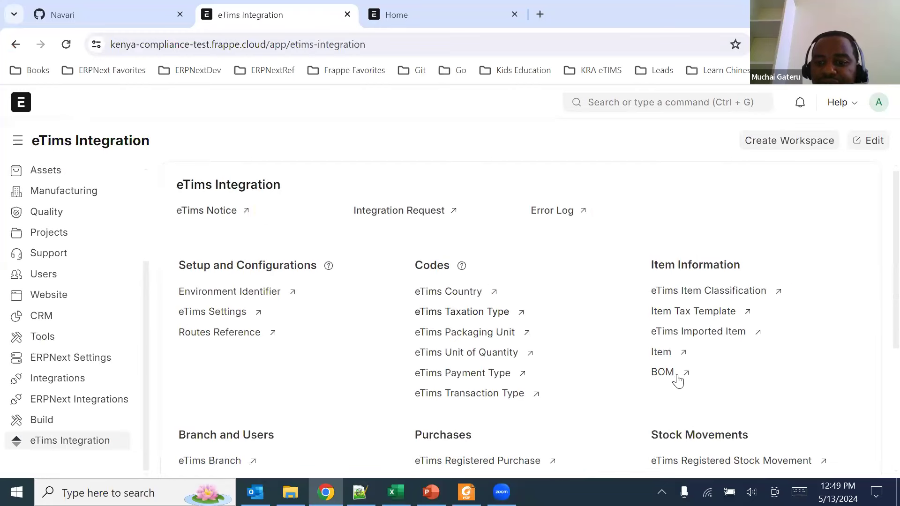
pyautogui.click(661, 374)
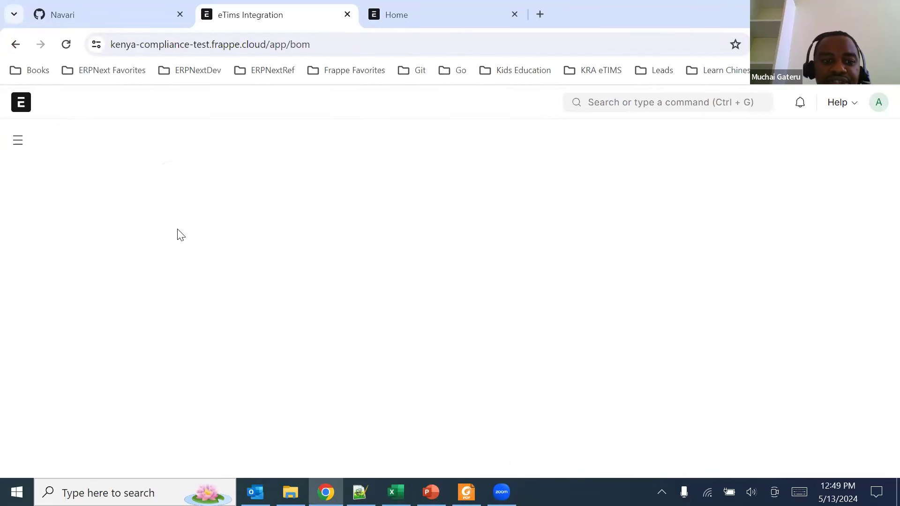
pyautogui.click(238, 249)
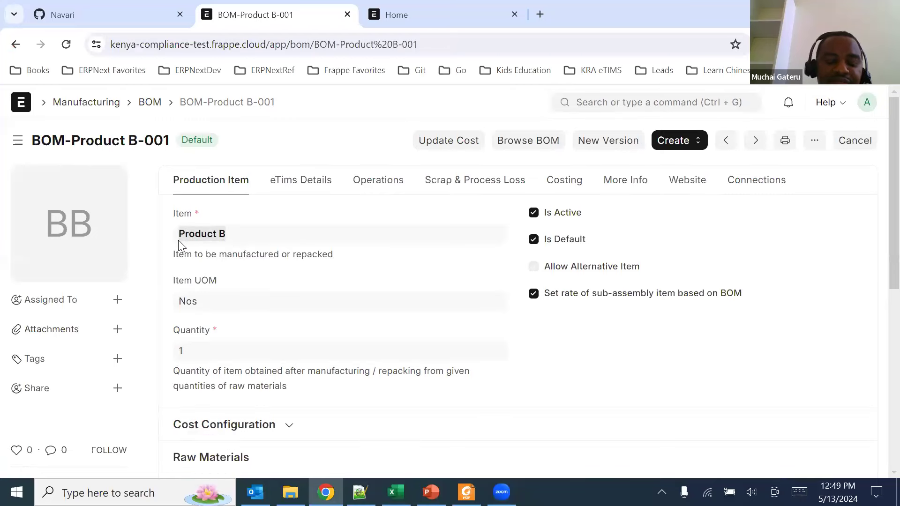
# Examine the production item and raw materials of BOM-Product B-001, and view its eTims item composition submission status.
pyautogui.scroll(-5, 274, 243)
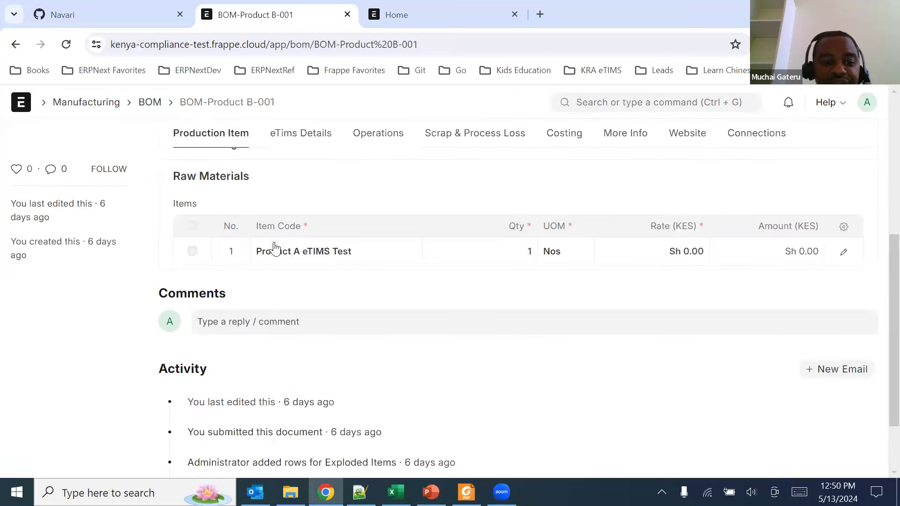
pyautogui.scroll(5, 360, 255)
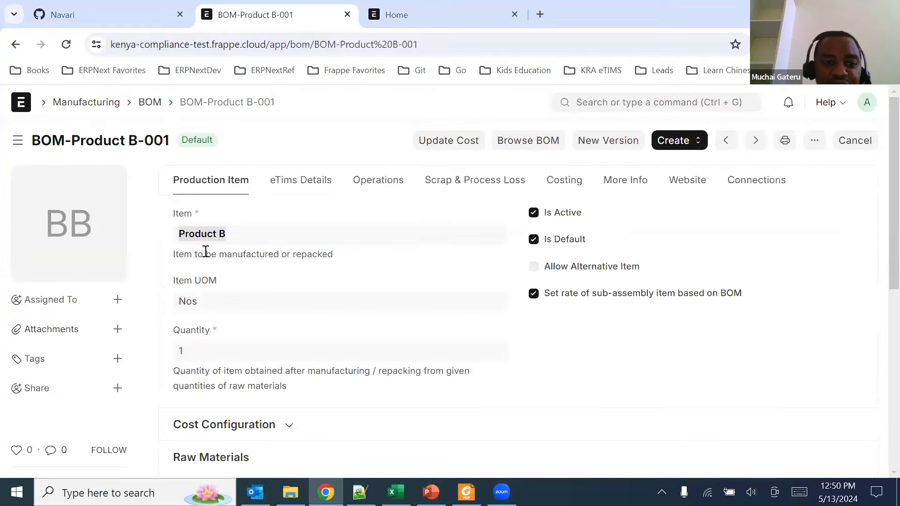
pyautogui.scroll(-4, 285, 247)
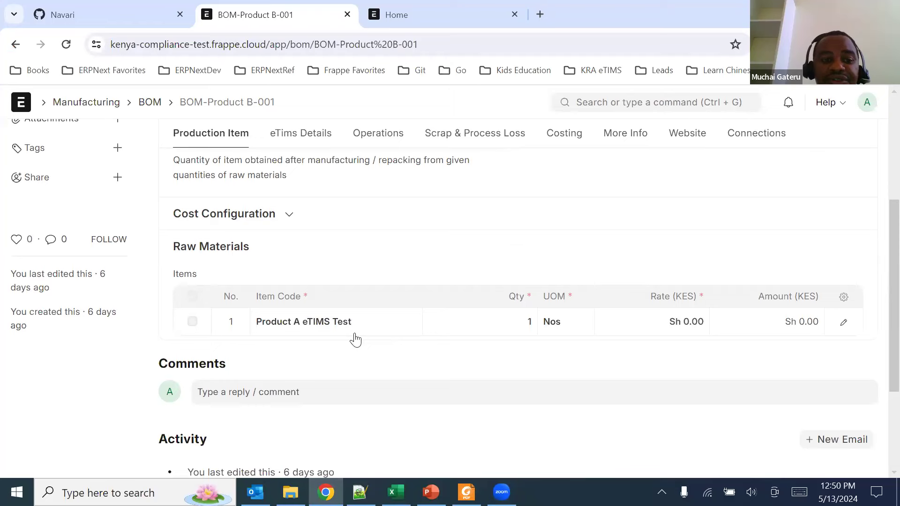
pyautogui.scroll(3, 353, 335)
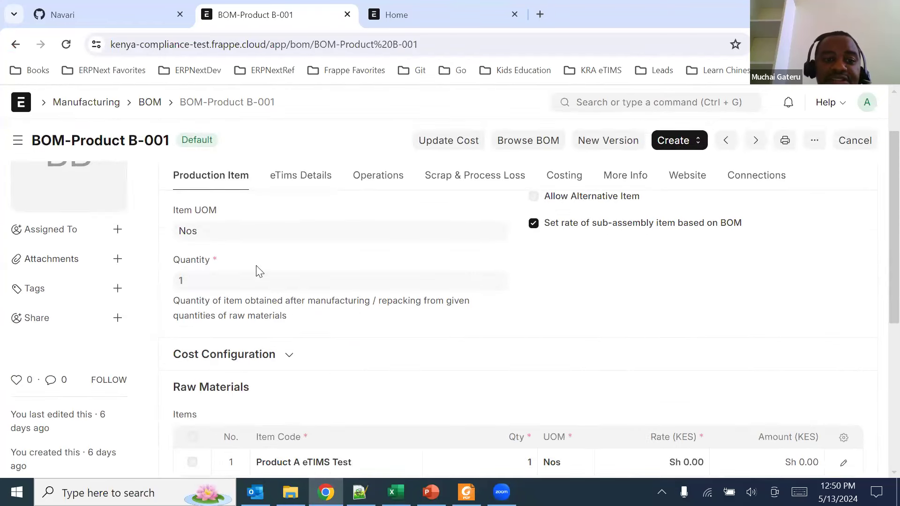
pyautogui.scroll(2, 215, 286)
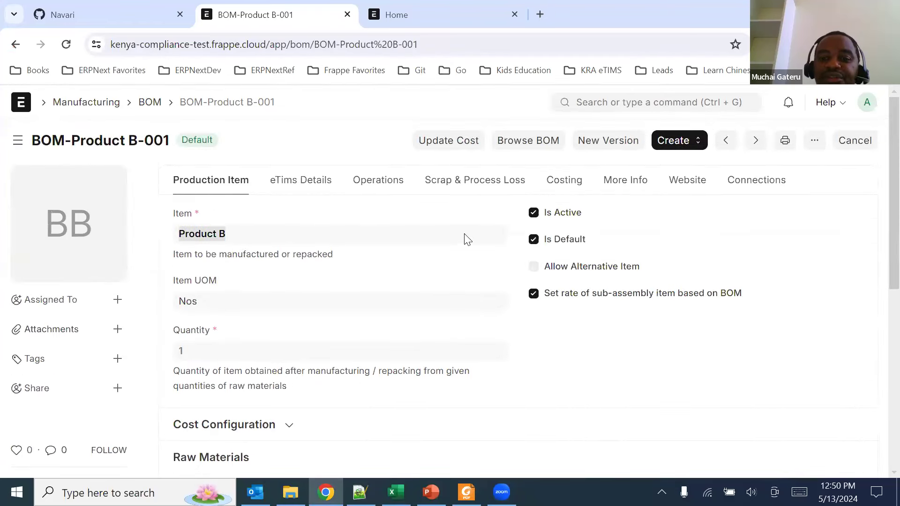
pyautogui.click(282, 181)
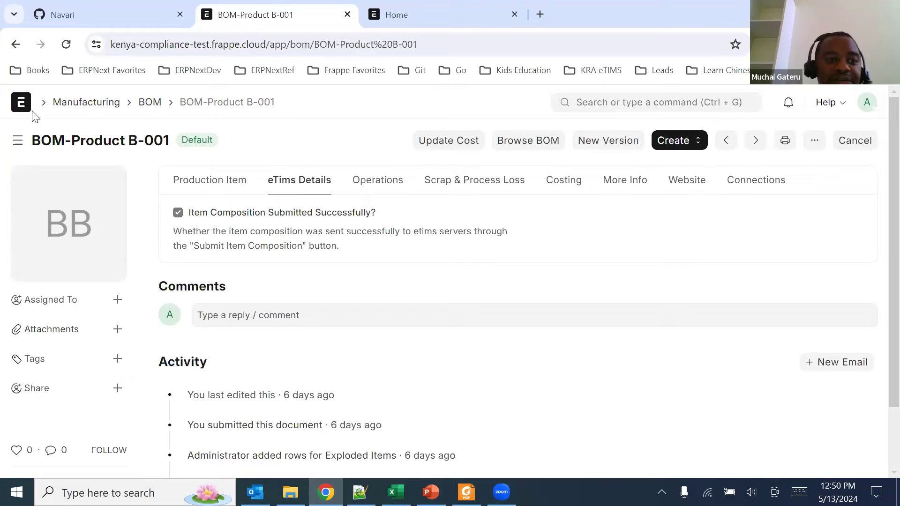
# Return to the eTims Integration workspace, and consult the OSCU overview slide in PowerPoint before resuming in Chrome.
pyautogui.click(20, 105)
pyautogui.click(63, 445)
pyautogui.hotkey('alt', 'Tab')
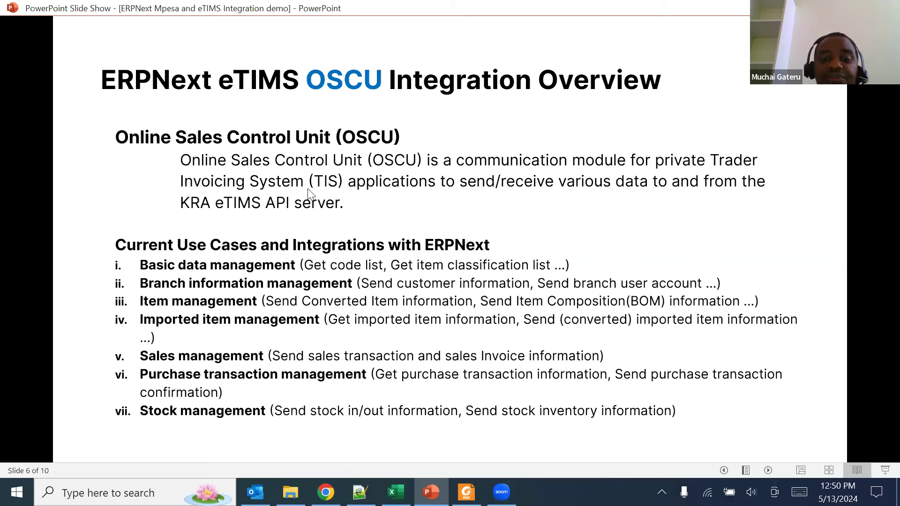
pyautogui.hotkey('alt', 'Tab')
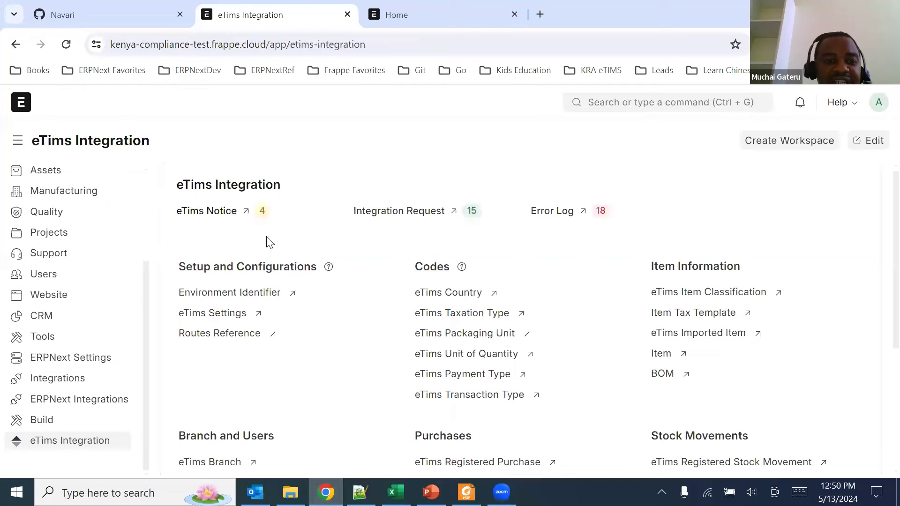
# Open the Product B item and check its eTims Details, Sales and Tax information.
pyautogui.click(664, 354)
pyautogui.click(228, 277)
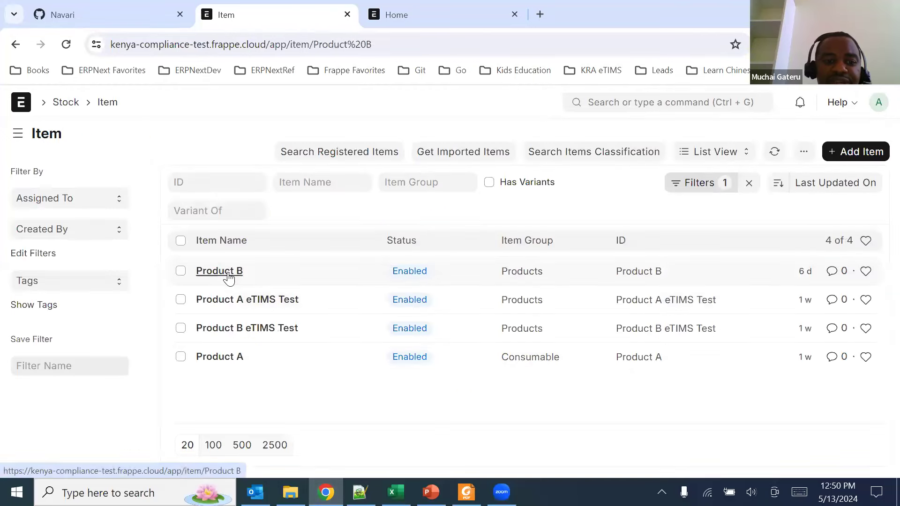
pyautogui.click(260, 190)
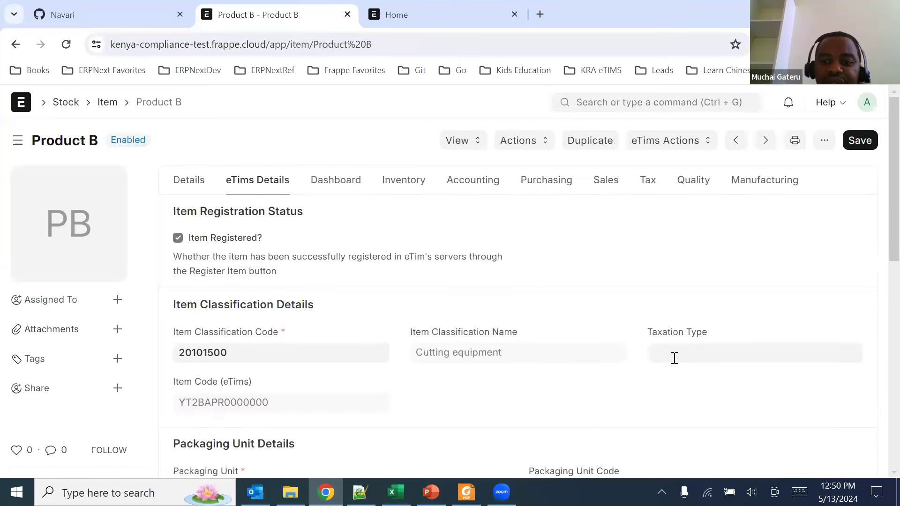
pyautogui.click(610, 182)
pyautogui.click(645, 188)
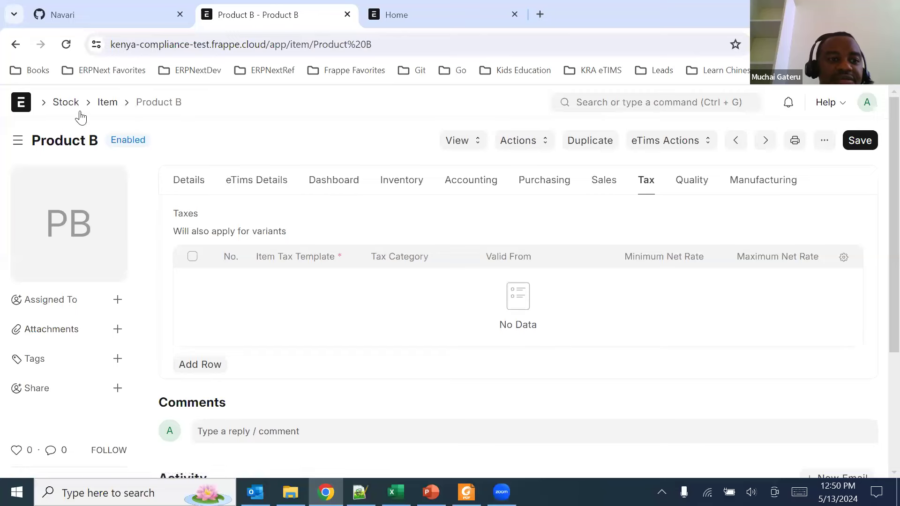
# Open the Kenya Tax record from the Item Tax Template list of the eTims Integration workspace.
pyautogui.click(27, 106)
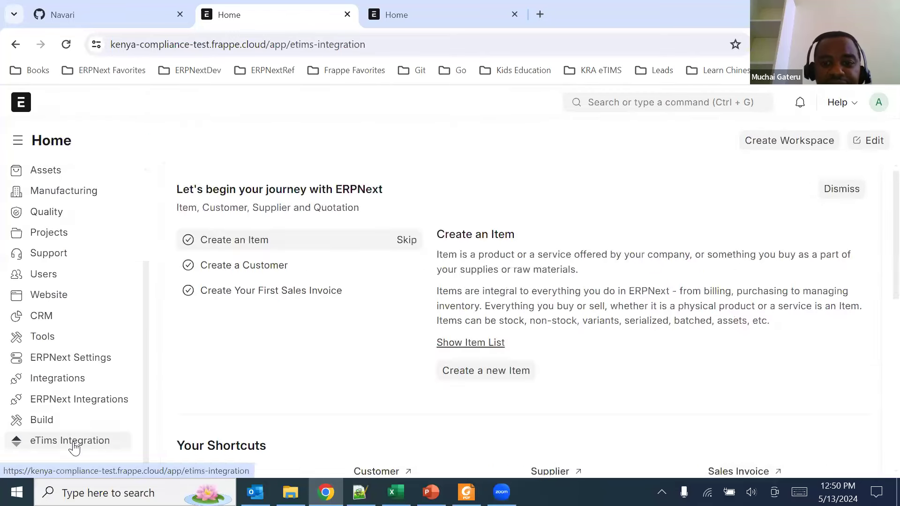
pyautogui.click(74, 444)
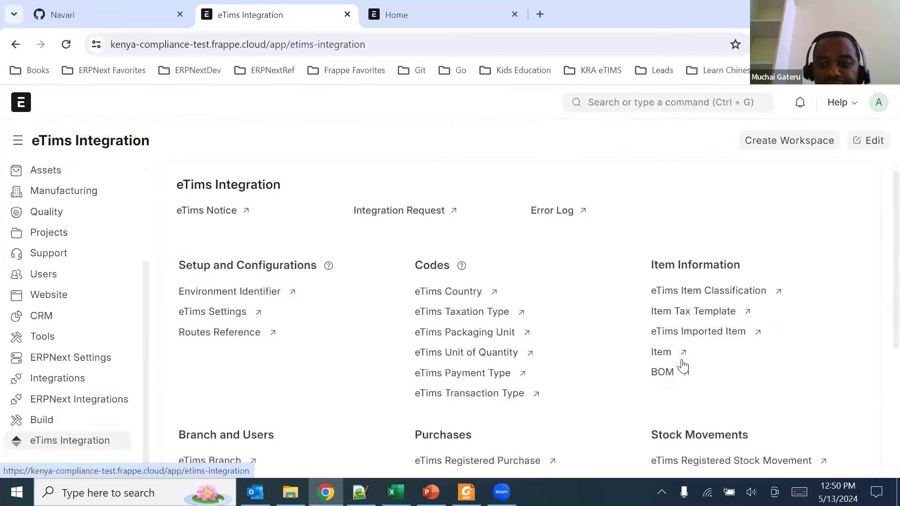
pyautogui.click(700, 323)
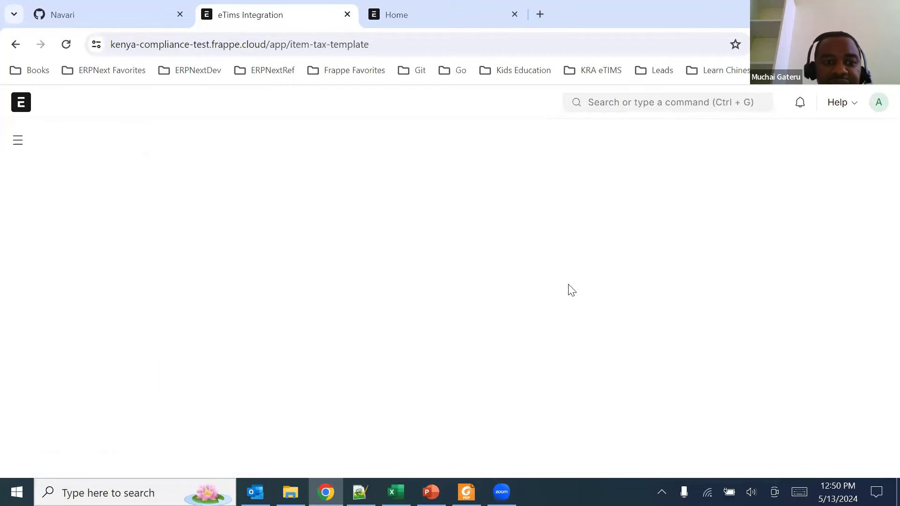
pyautogui.click(229, 257)
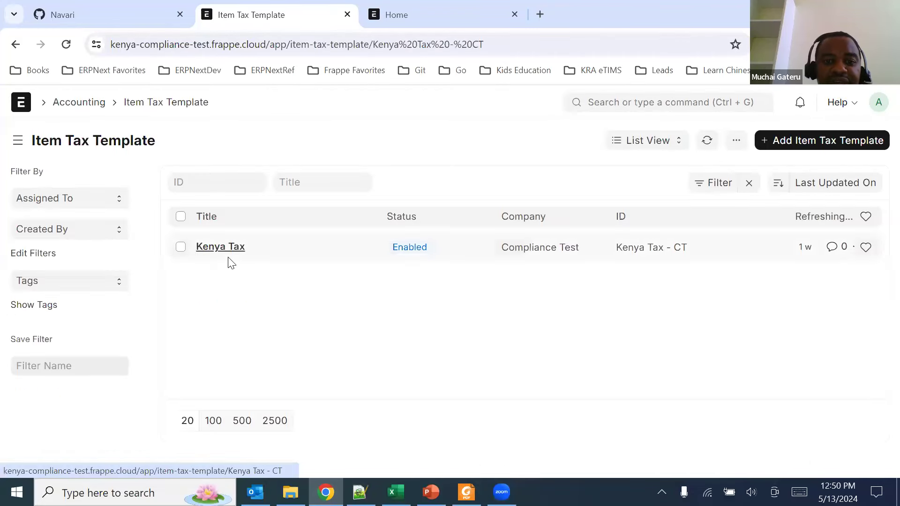
# View the eTims Taxation Type options of the Kenya Tax template, and go back to the eTims Integration workspace.
pyautogui.scroll(-5, 281, 311)
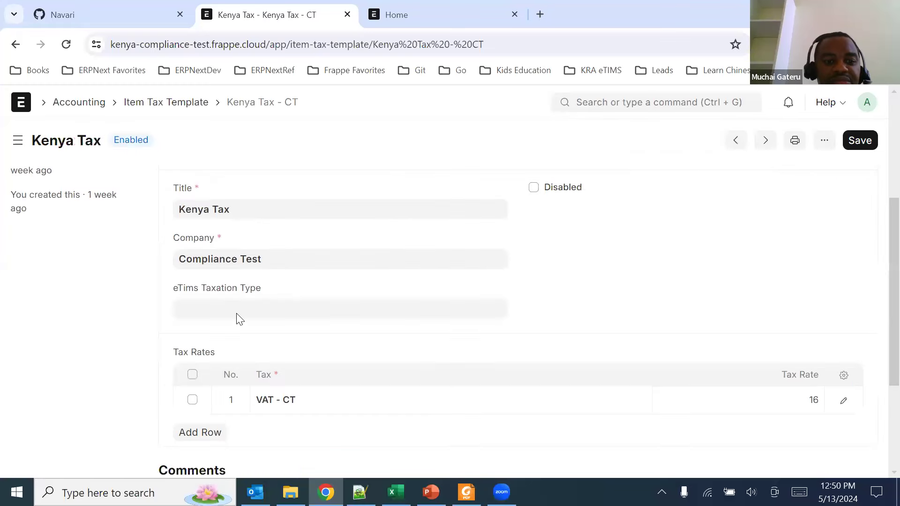
pyautogui.click(222, 305)
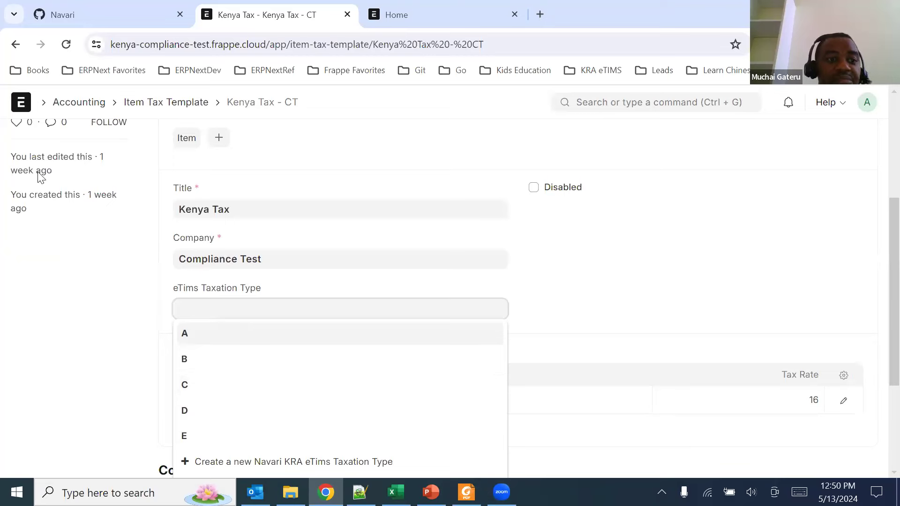
pyautogui.click(19, 109)
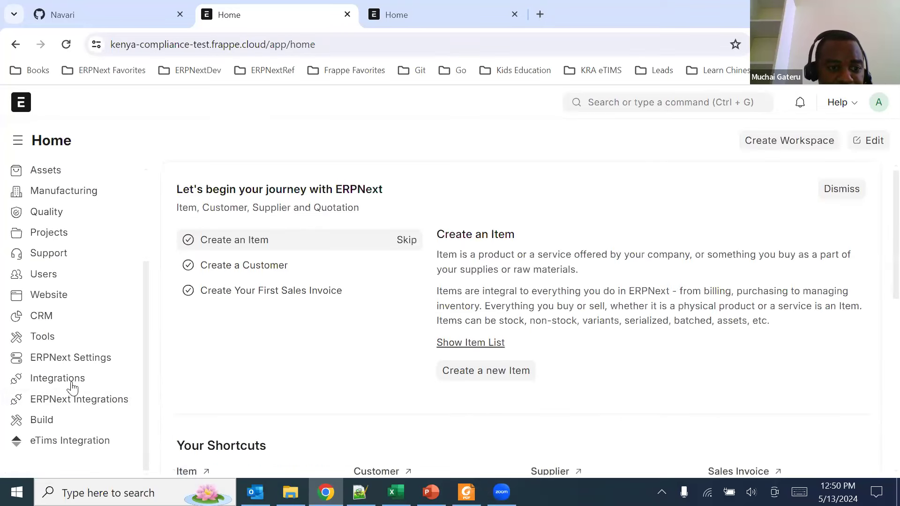
pyautogui.click(70, 440)
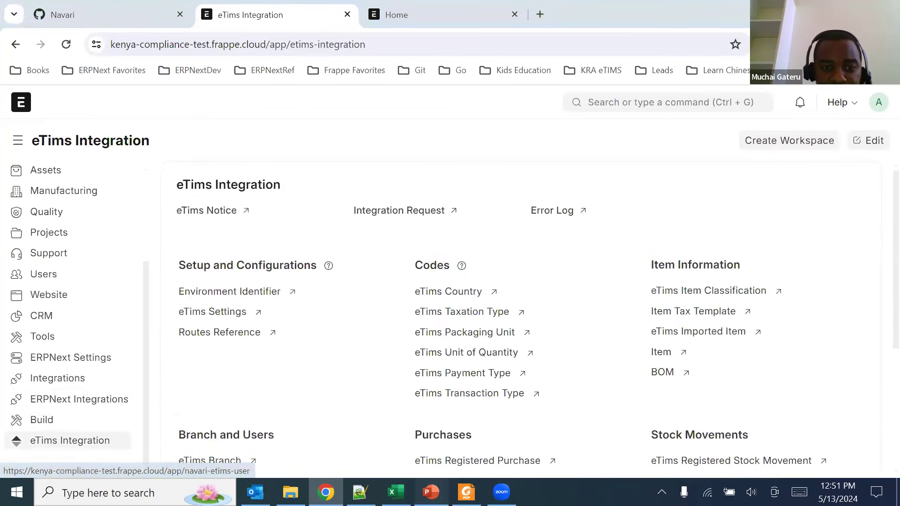
# Switch to PowerPoint, review the use cases on the OSCU Integration Overview slide, and return to Chrome.
pyautogui.click(430, 492)
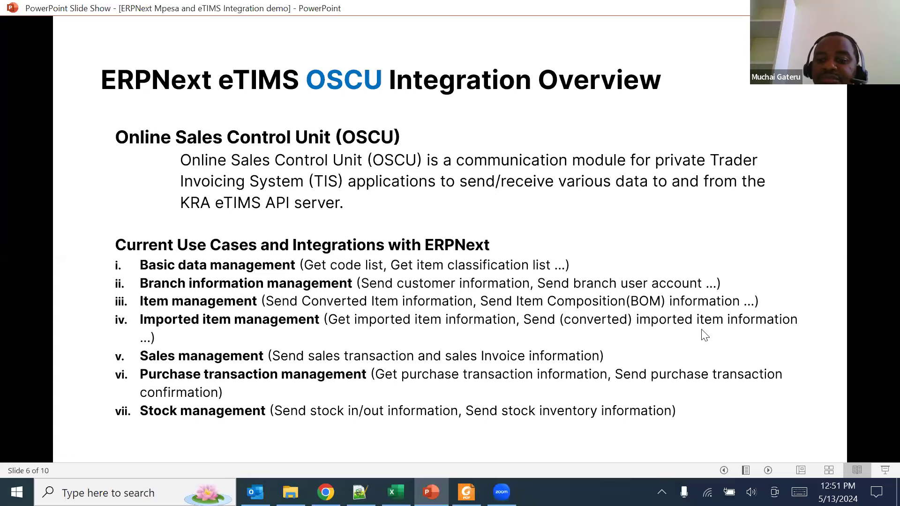
pyautogui.click(285, 294)
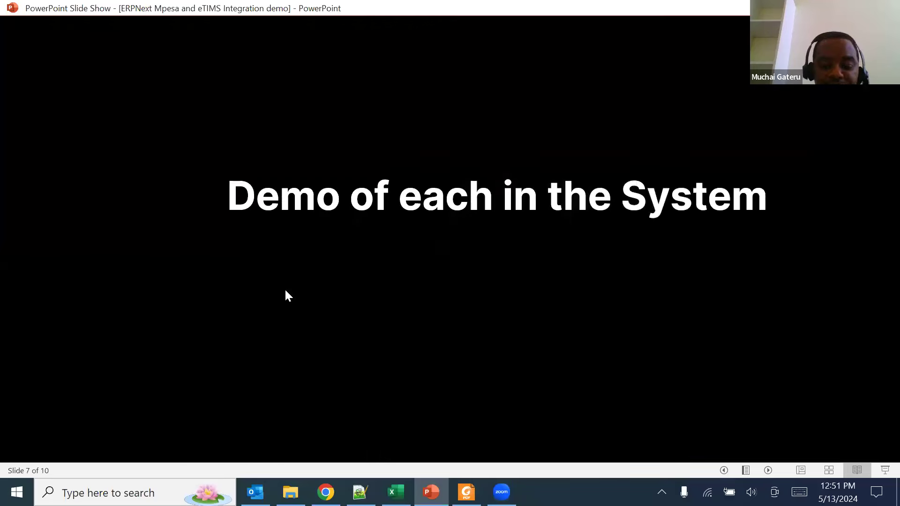
pyautogui.press('Left')
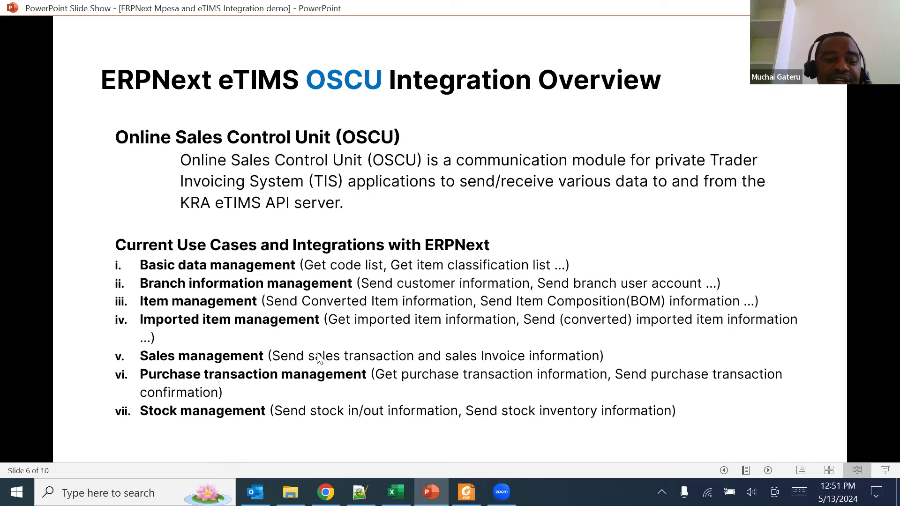
pyautogui.click(325, 492)
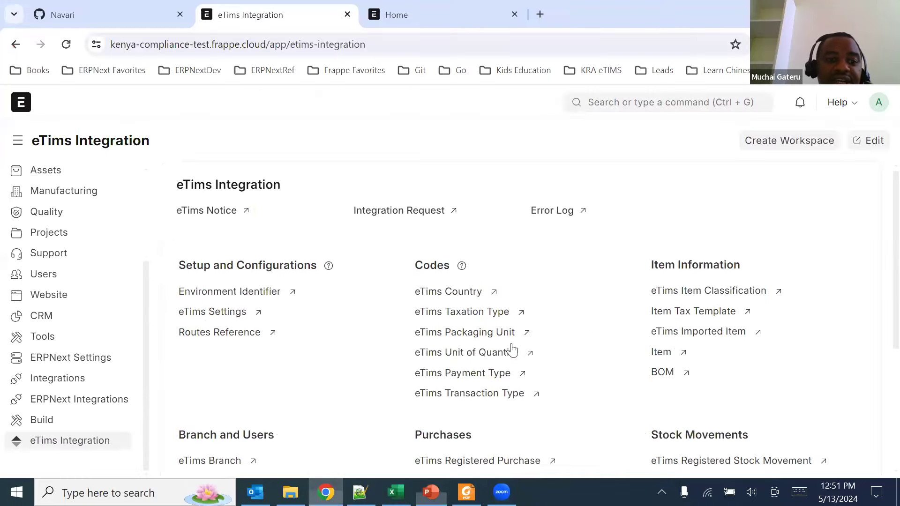
# Open the Sales Invoice list from the shortcuts of the Accounting workspace.
pyautogui.scroll(3, 80, 323)
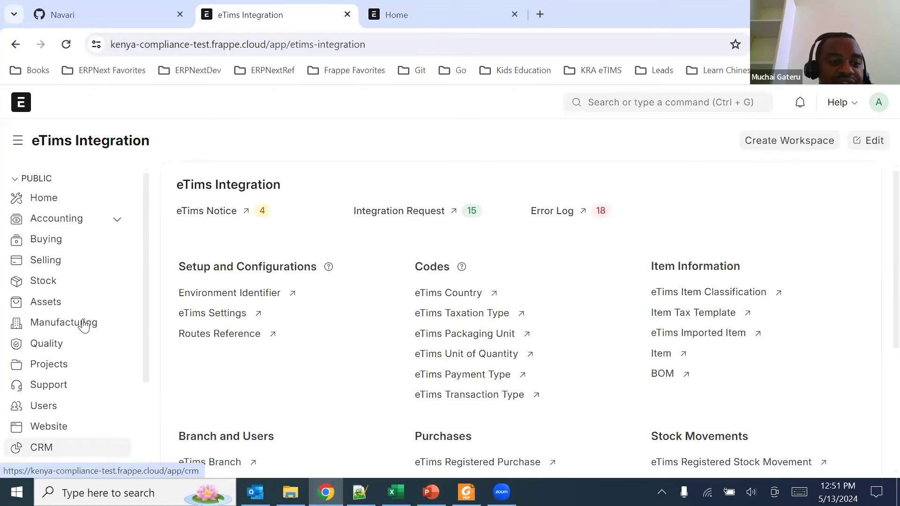
pyautogui.click(70, 219)
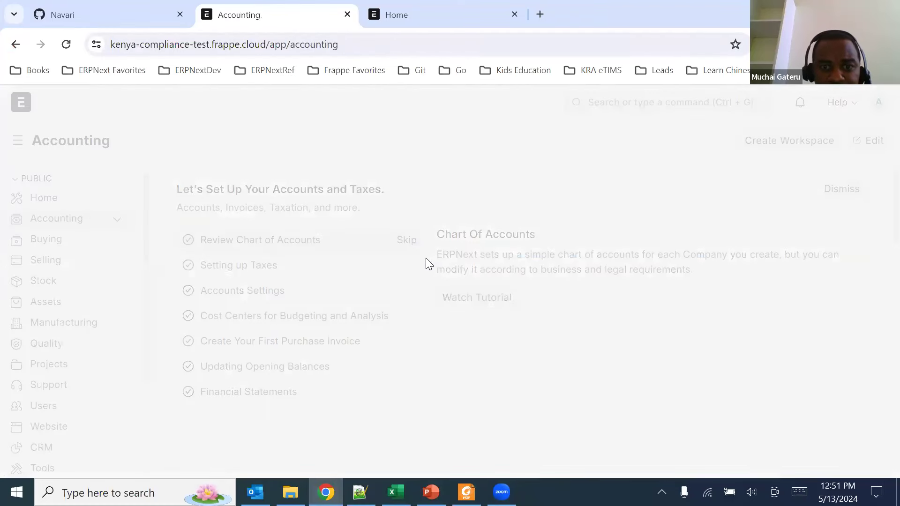
pyautogui.scroll(-8, 388, 291)
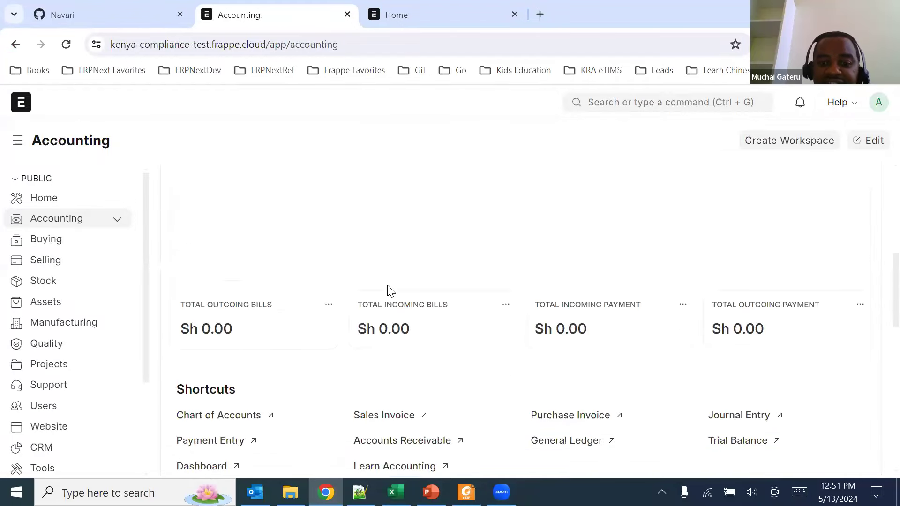
pyautogui.scroll(-4, 375, 296)
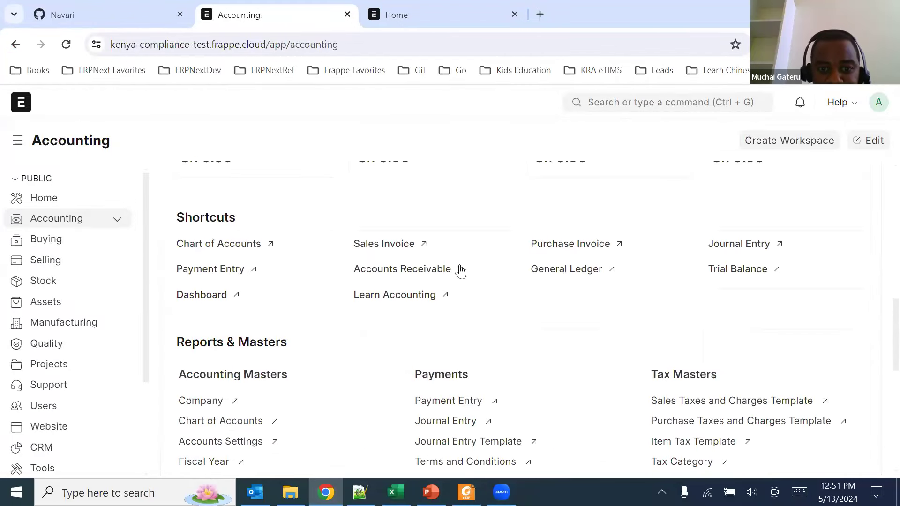
pyautogui.click(394, 246)
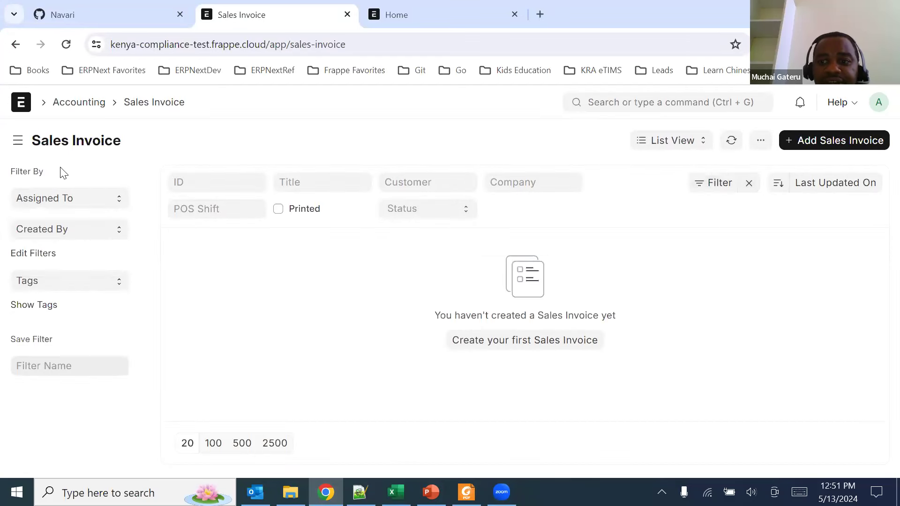
# Leave the Sales Invoice list for the Home workspace, and consult the OSCU overview slide in PowerPoint before resuming in Chrome.
pyautogui.click(20, 111)
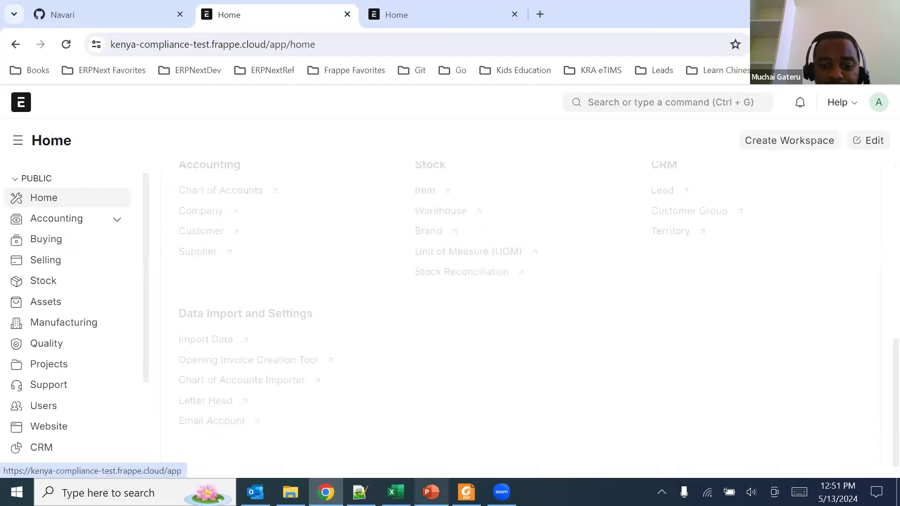
pyautogui.hotkey('alt', 'Tab')
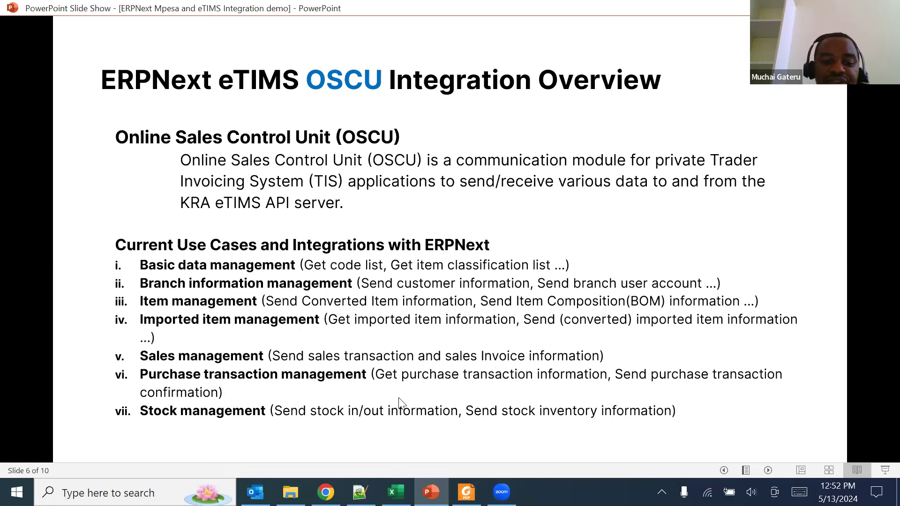
pyautogui.hotkey('alt', 'Tab')
# Open the eTims Registered Purchase list from the eTims Integration workspace.
pyautogui.scroll(-3, 75, 397)
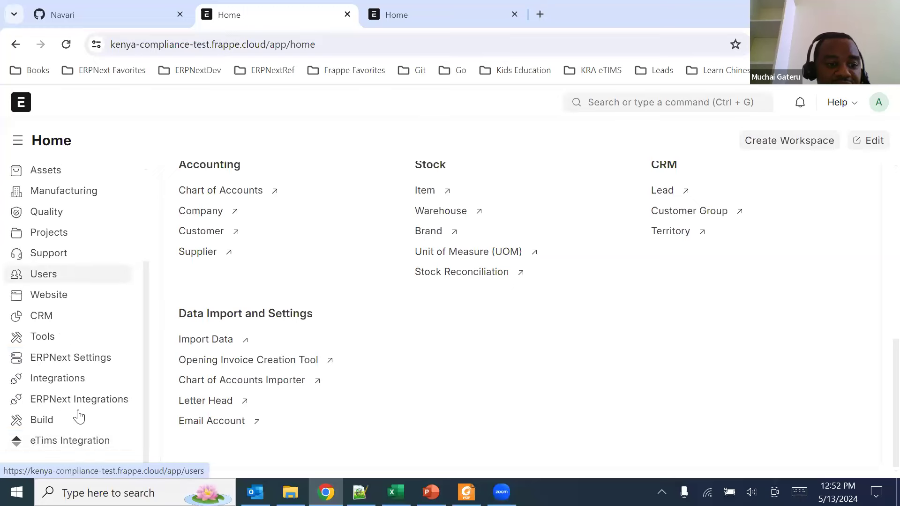
pyautogui.click(89, 440)
pyautogui.scroll(5, 717, 270)
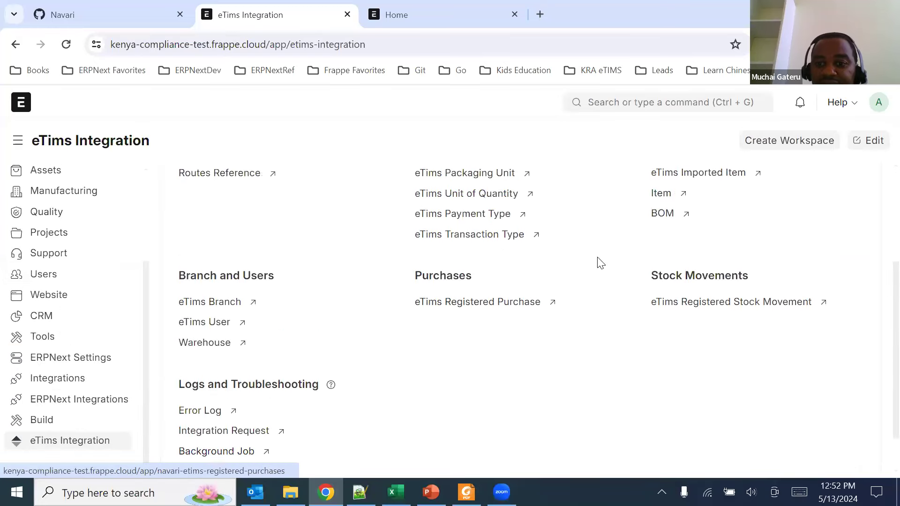
pyautogui.scroll(-3, 500, 328)
pyautogui.click(482, 323)
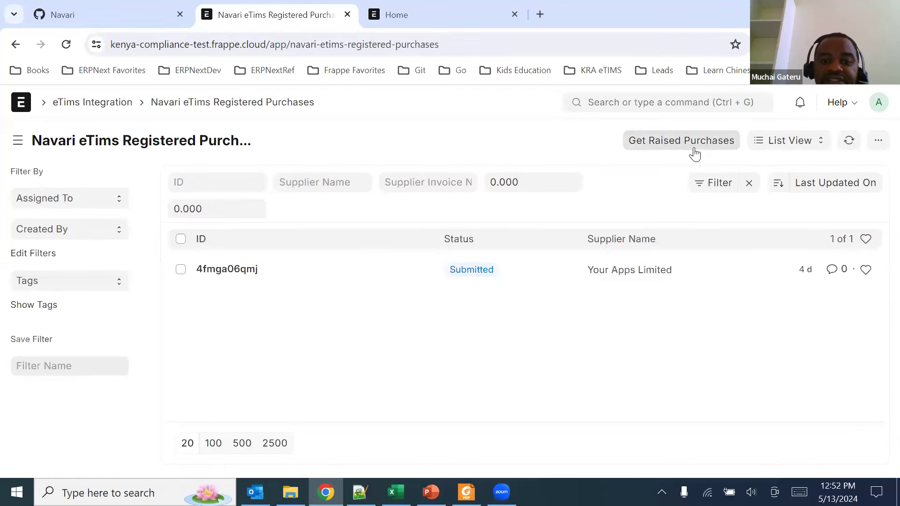
# Open the registered purchase from Your Apps Limited, examine its details, and show its available eTims actions.
pyautogui.click(304, 281)
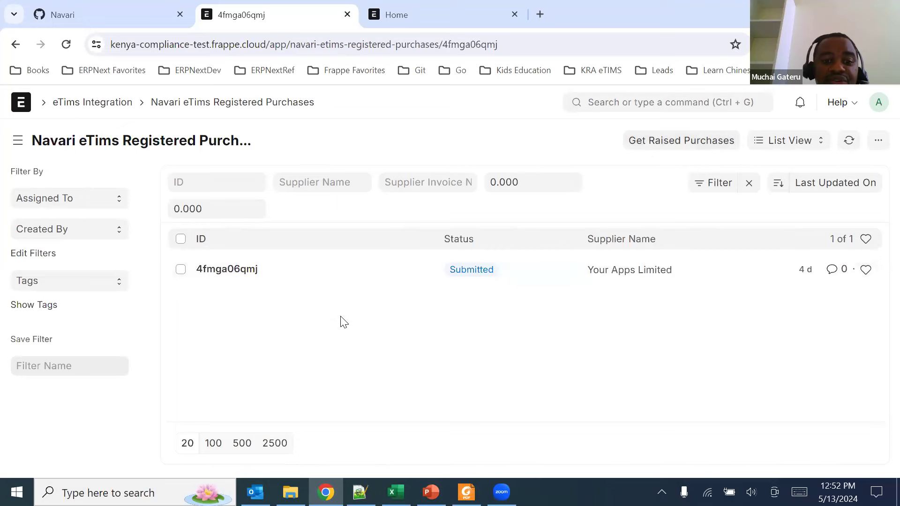
pyautogui.scroll(-8, 342, 321)
pyautogui.scroll(8, 342, 322)
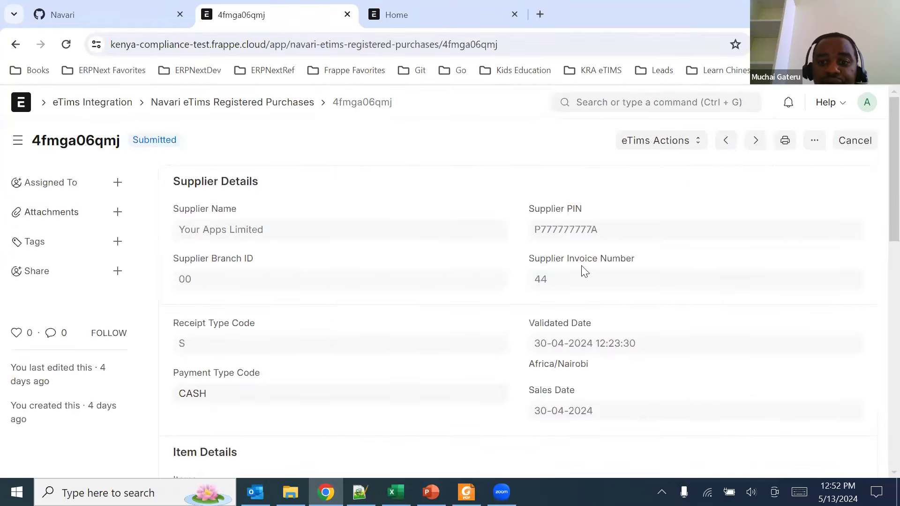
pyautogui.click(660, 144)
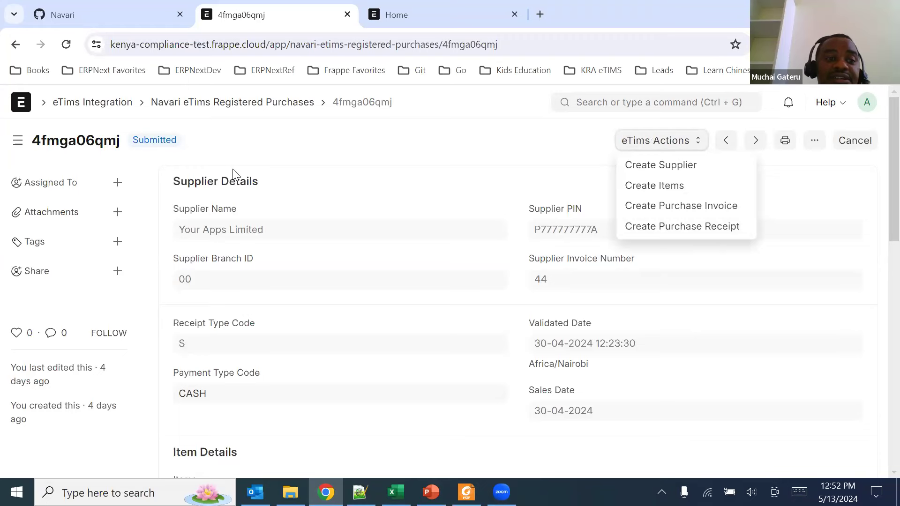
# Return to the eTims Integration workspace, and check the OSCU use cases in PowerPoint before switching back to Chrome.
pyautogui.click(96, 105)
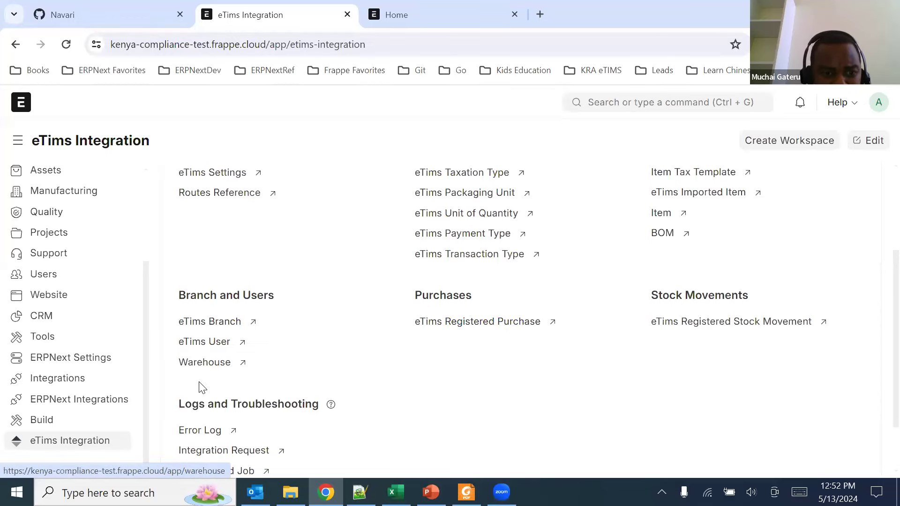
pyautogui.click(466, 492)
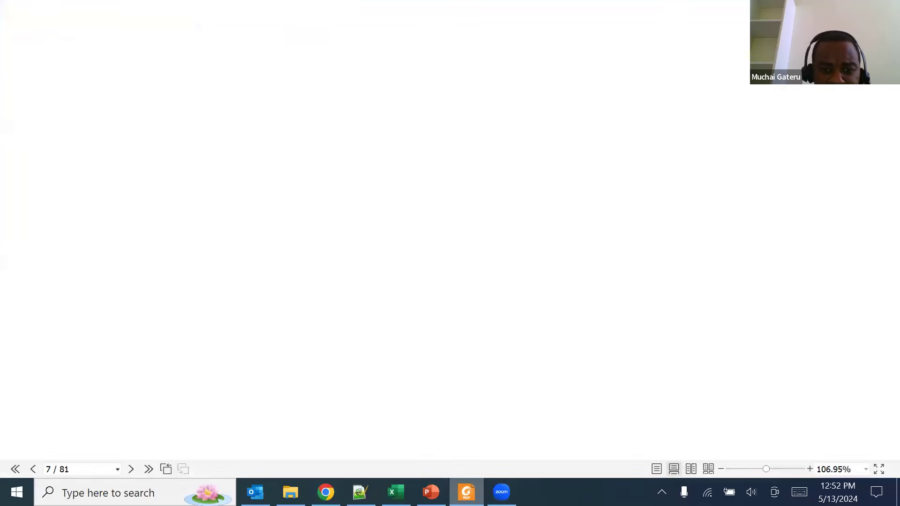
pyautogui.click(431, 492)
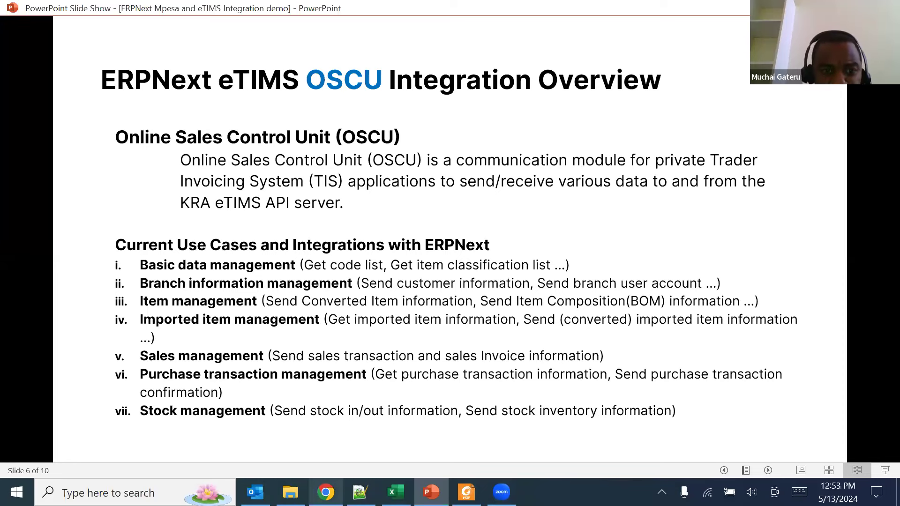
pyautogui.click(326, 492)
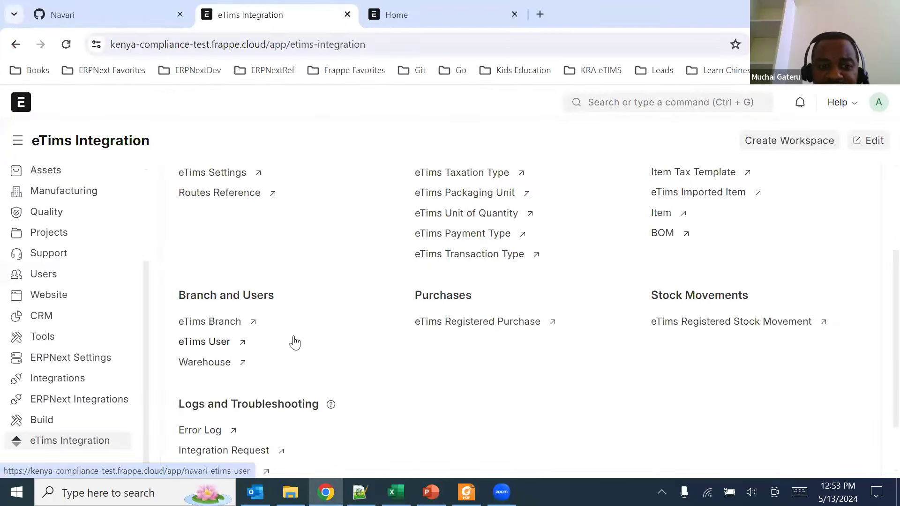
# Open the Headquarter record in the eTims Branch list to view its branch details, and return to the eTims Integration workspace.
pyautogui.click(217, 322)
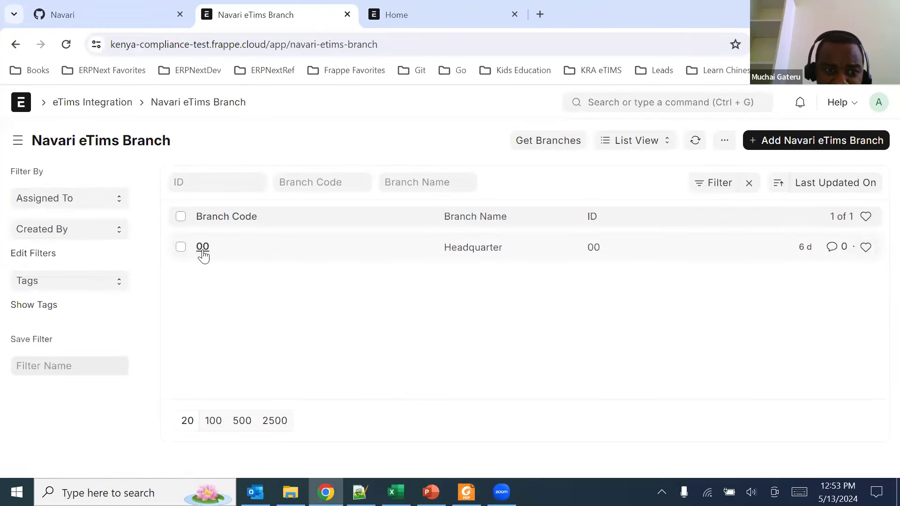
pyautogui.click(202, 253)
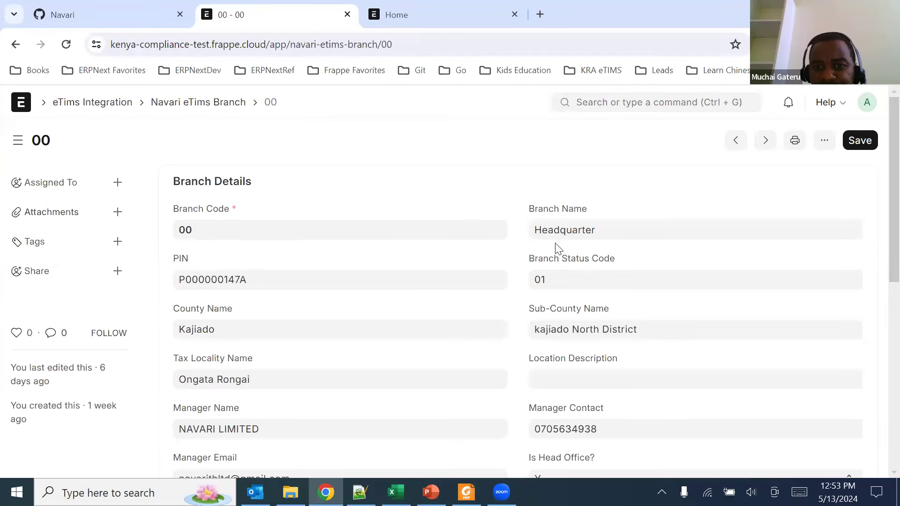
pyautogui.click(15, 45)
pyautogui.click(15, 45)
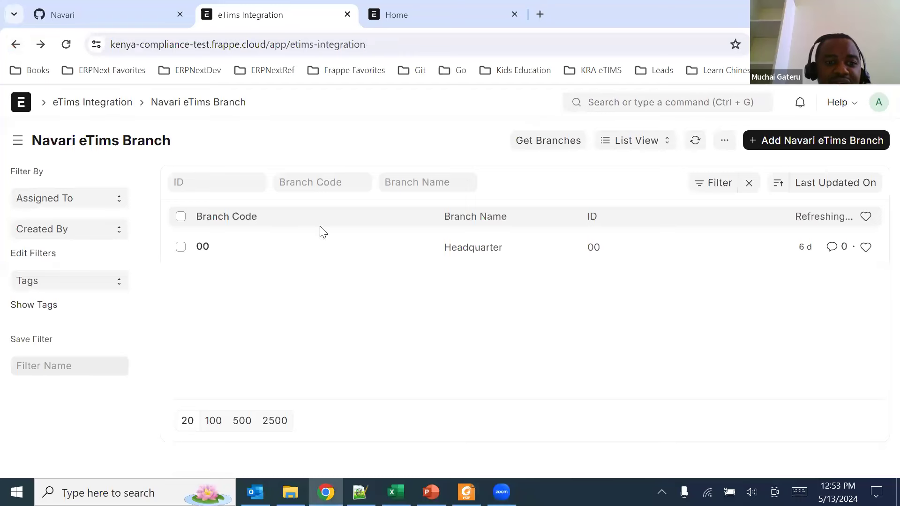
# Set the eTims Branch ID of the Finished Goods warehouse to 00 and save the record.
pyautogui.click(214, 363)
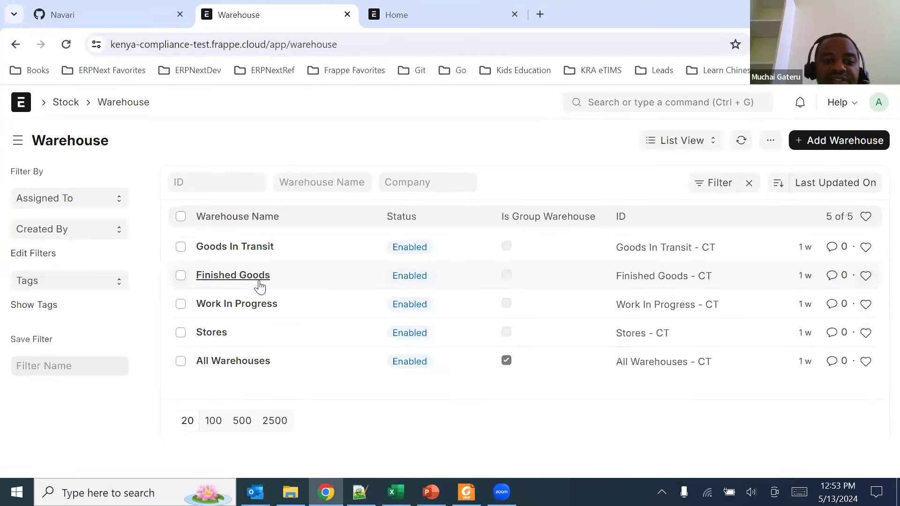
pyautogui.click(251, 280)
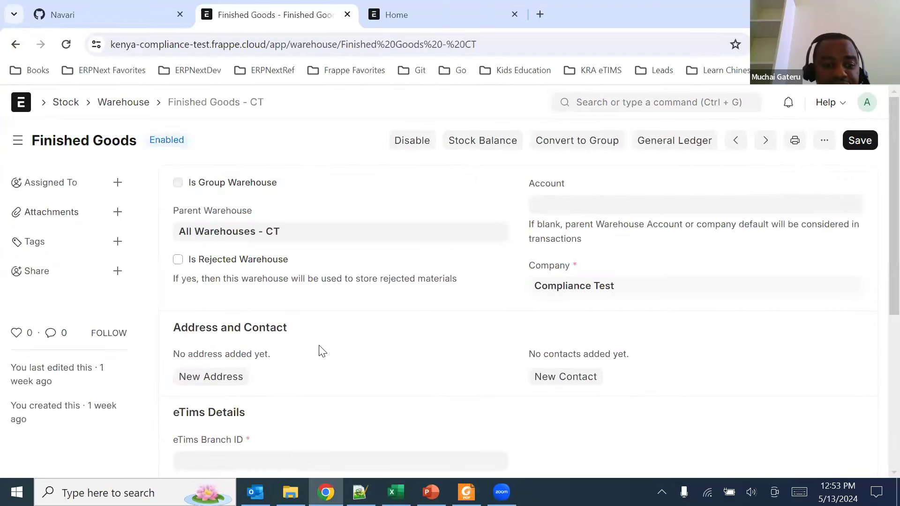
pyautogui.scroll(-3, 318, 347)
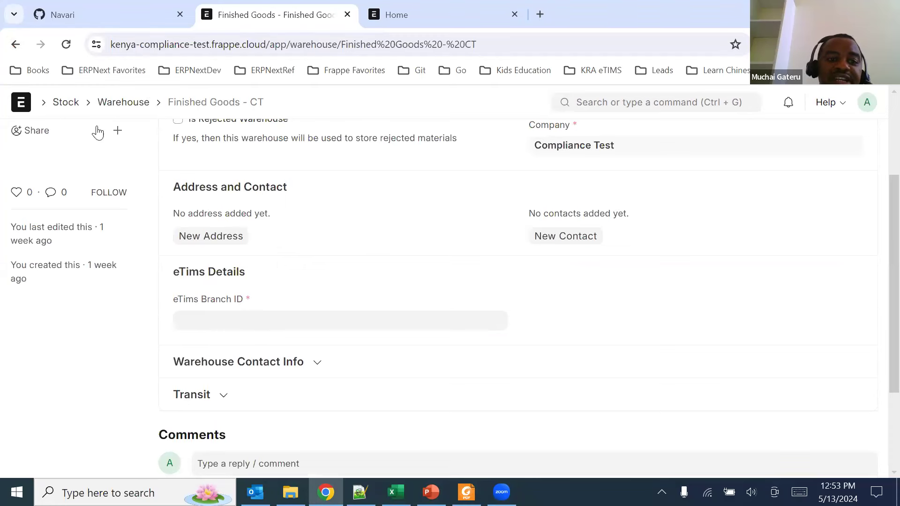
pyautogui.click(230, 322)
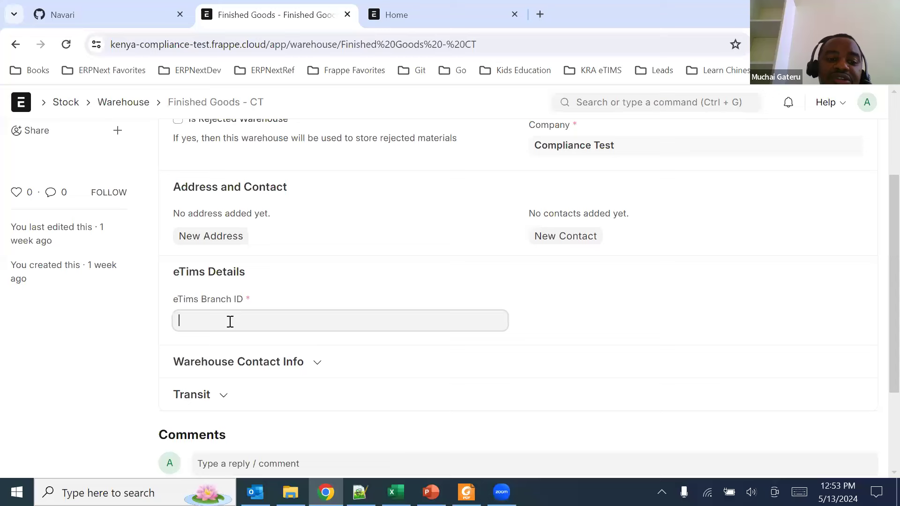
pyautogui.click(201, 350)
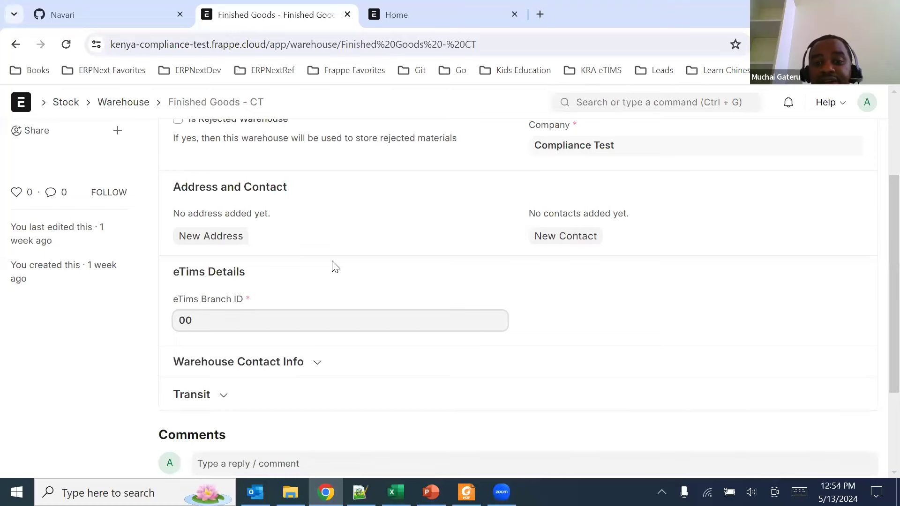
pyautogui.scroll(3, 335, 267)
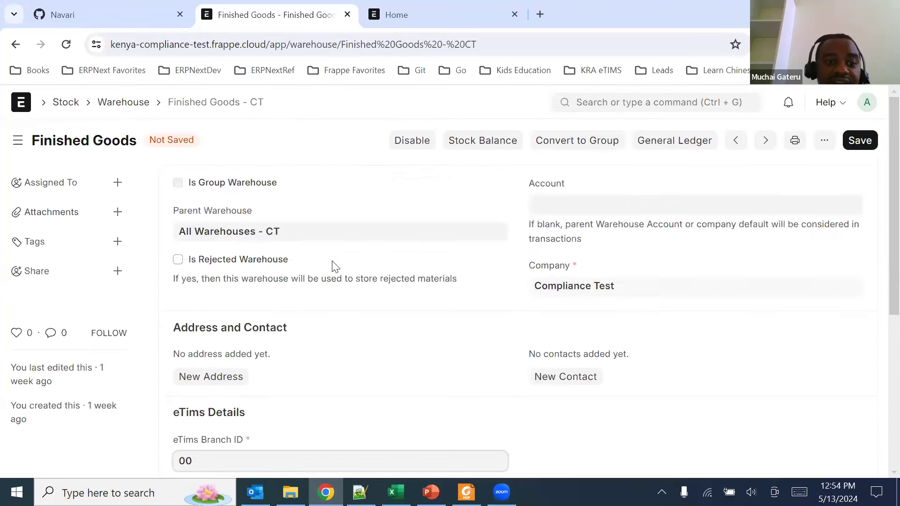
pyautogui.click(860, 143)
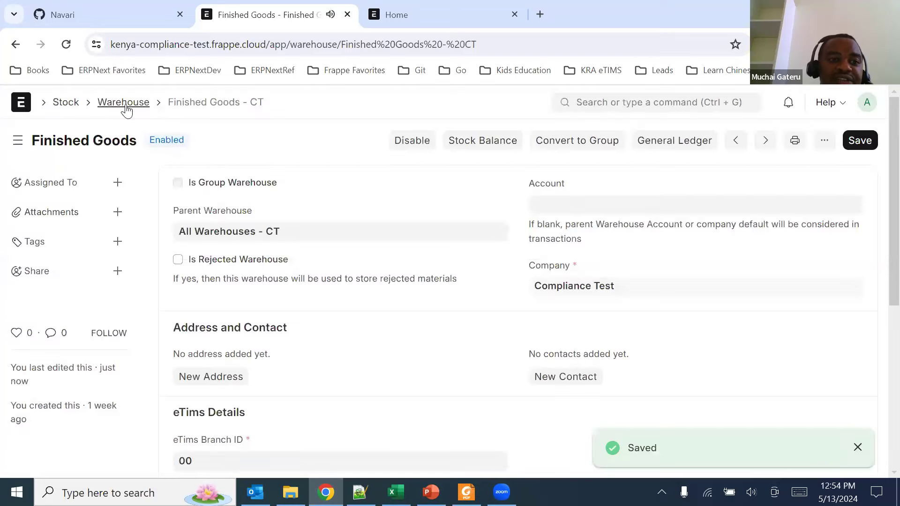
# Leave the Finished Goods warehouse for the eTims Integration workspace, check the OSCU overview slide in PowerPoint, and switch back to Chrome.
pyautogui.click(123, 102)
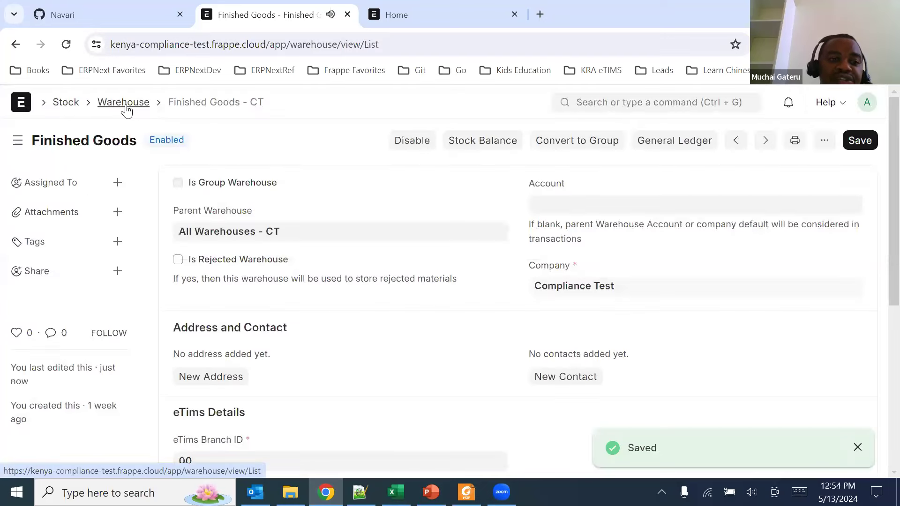
pyautogui.click(20, 102)
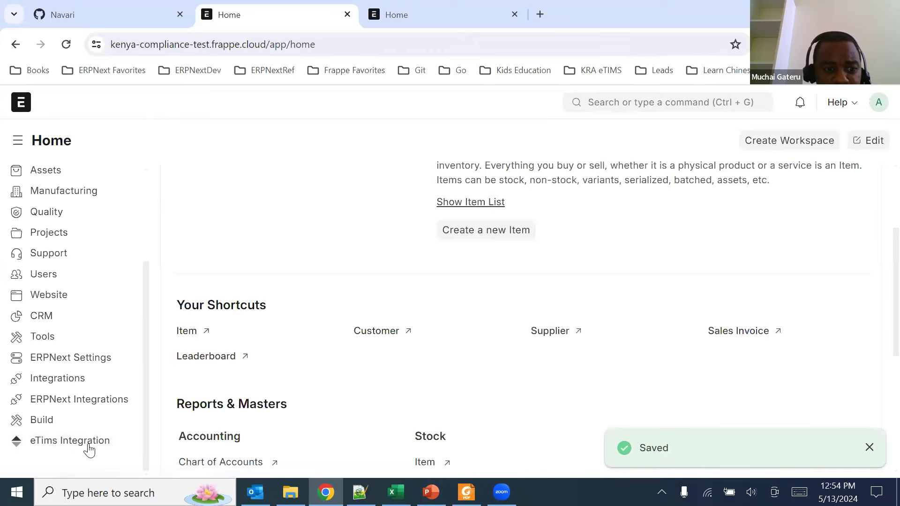
pyautogui.click(87, 442)
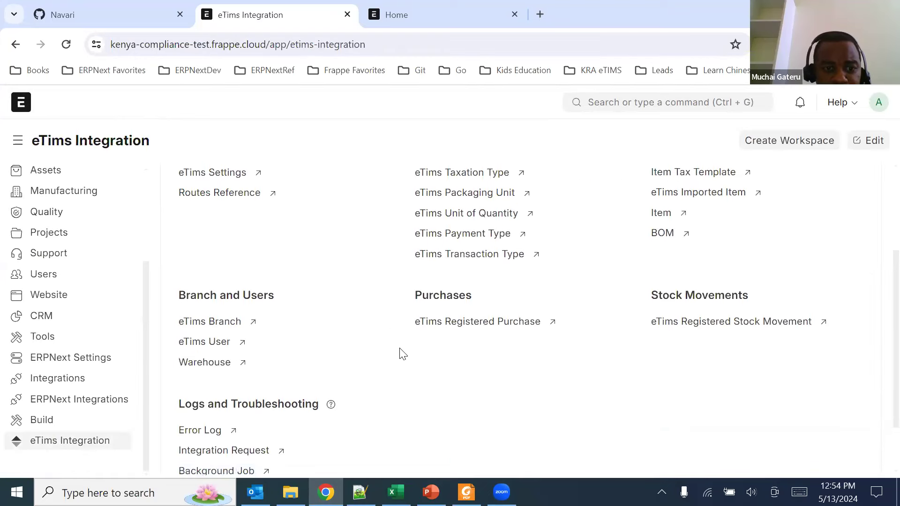
pyautogui.scroll(3, 351, 369)
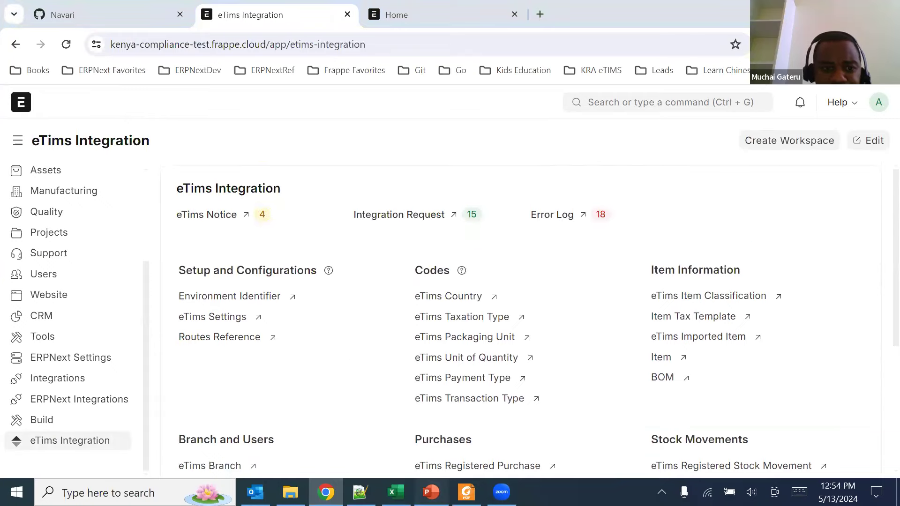
pyautogui.hotkey('alt', 'Tab')
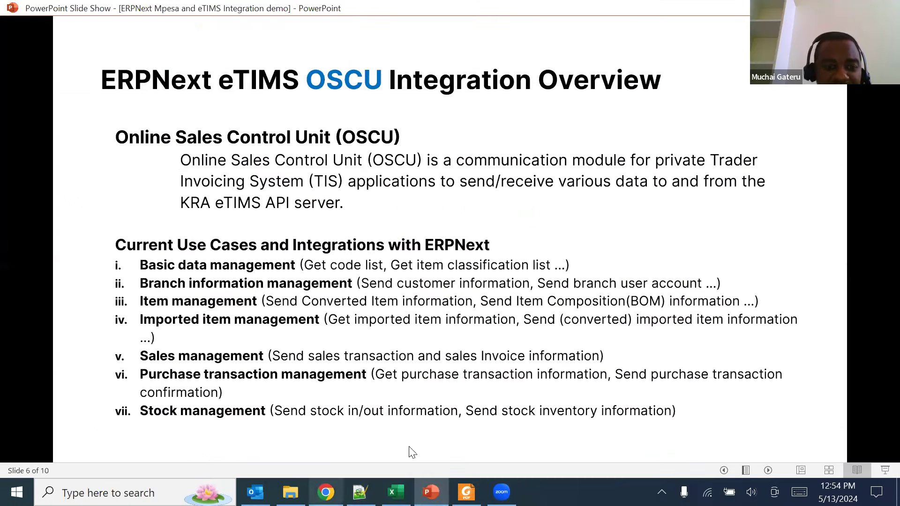
pyautogui.hotkey('alt', 'Tab')
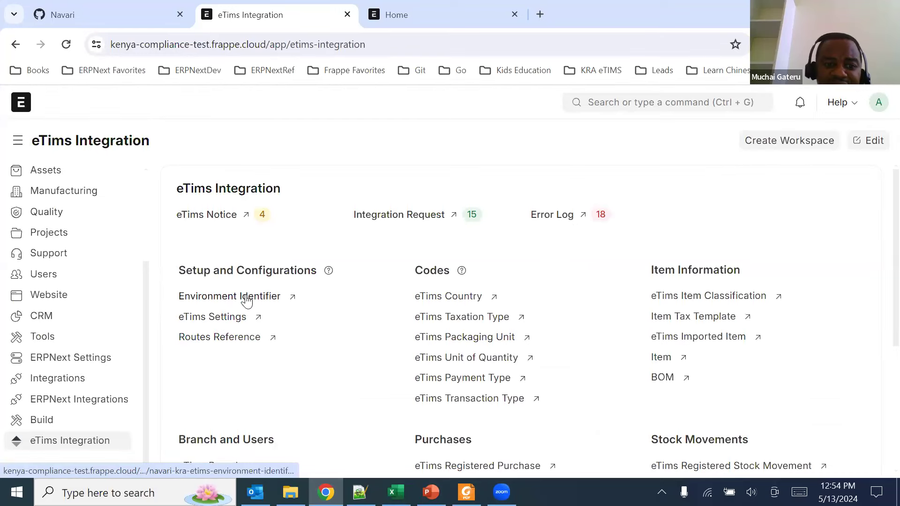
# Open the eTims Settings record and examine its server URL, company, taxpayer PIN, branch ID and device serial number.
pyautogui.click(211, 318)
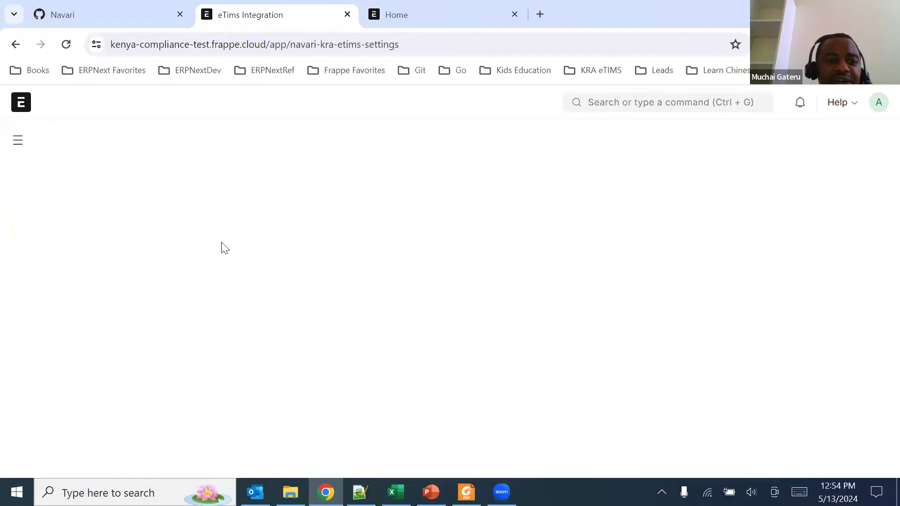
pyautogui.click(236, 249)
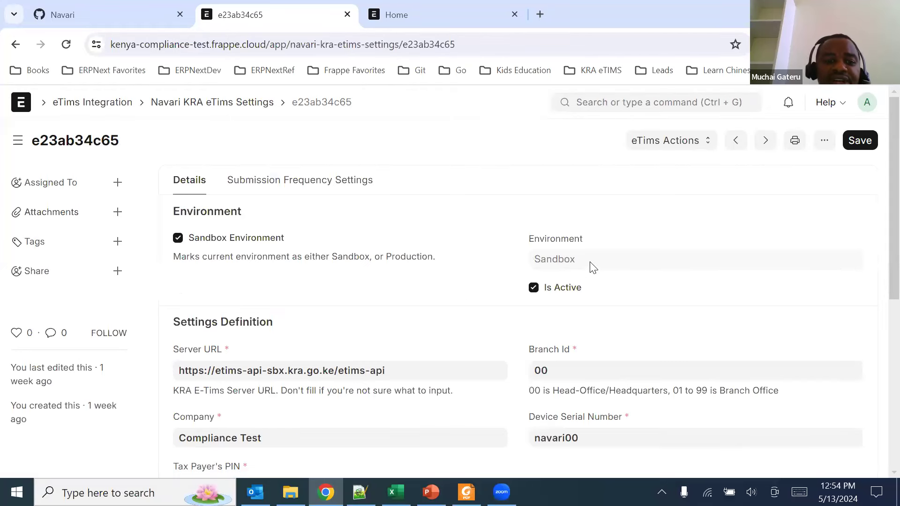
pyautogui.scroll(-3, 340, 278)
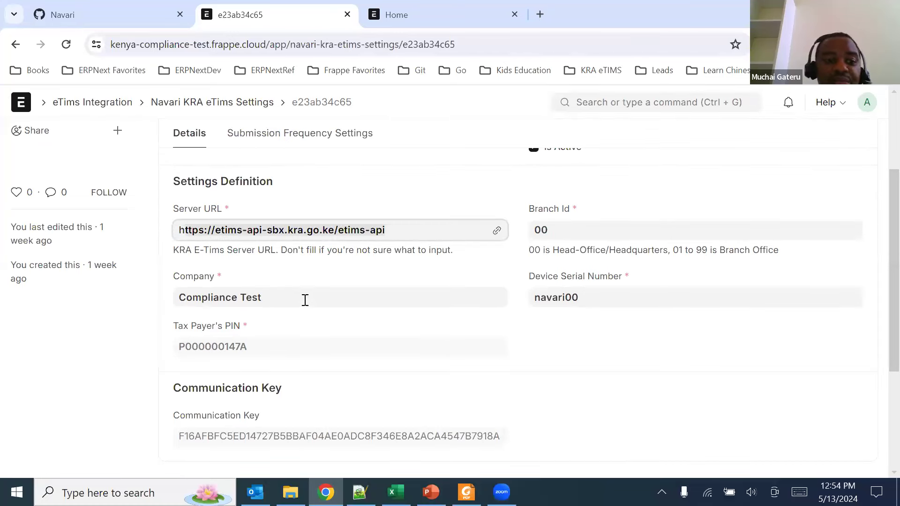
pyautogui.click(206, 295)
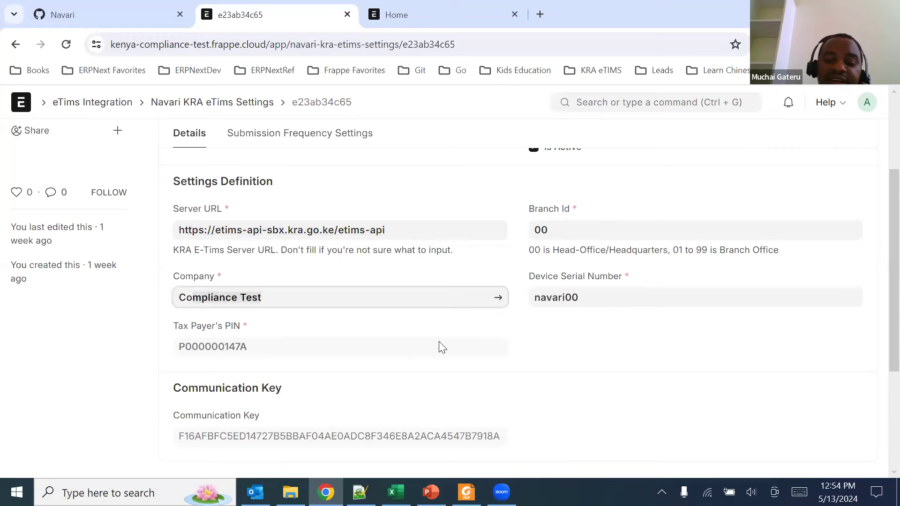
pyautogui.moveTo(442, 347)
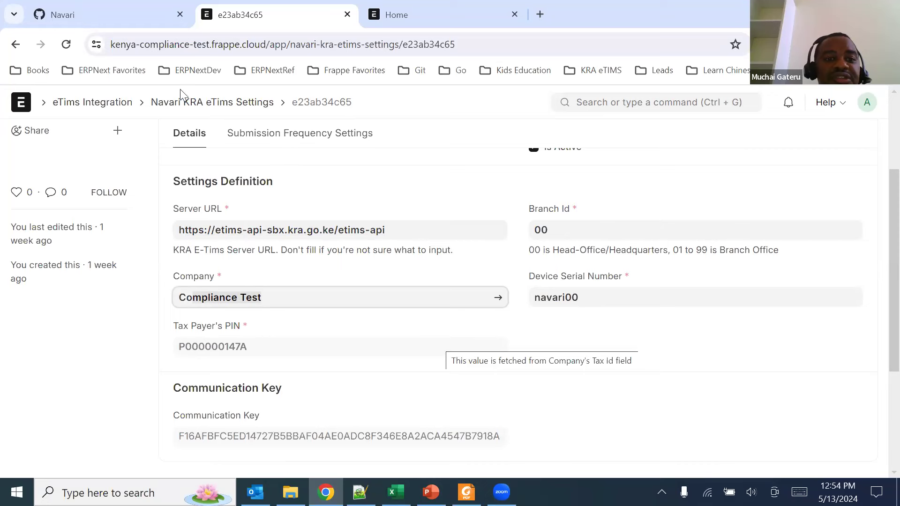
pyautogui.moveTo(256, 355); pyautogui.dragTo(187, 365)
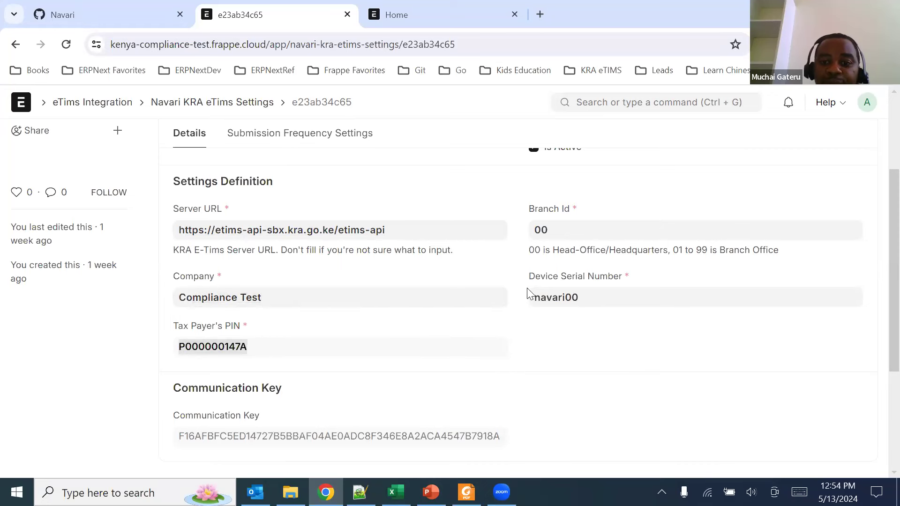
pyautogui.click(560, 230)
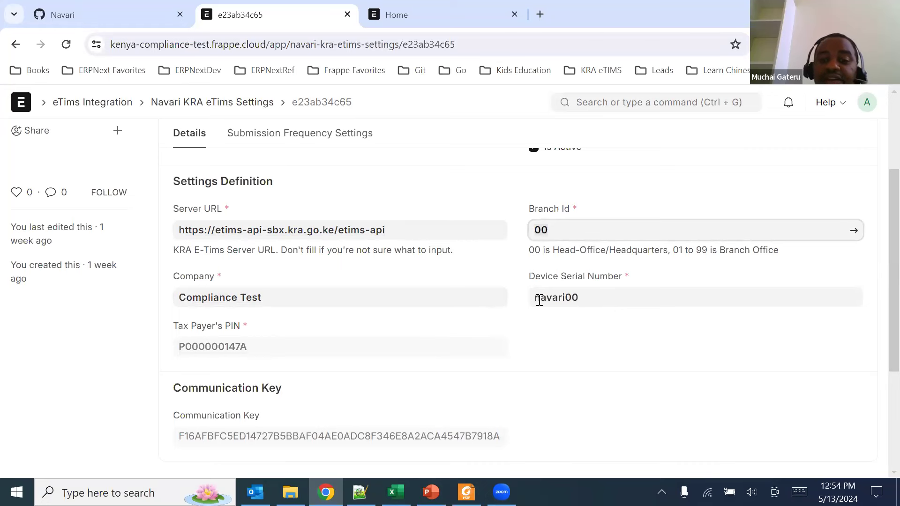
pyautogui.click(598, 302)
pyautogui.doubleClick(598, 302)
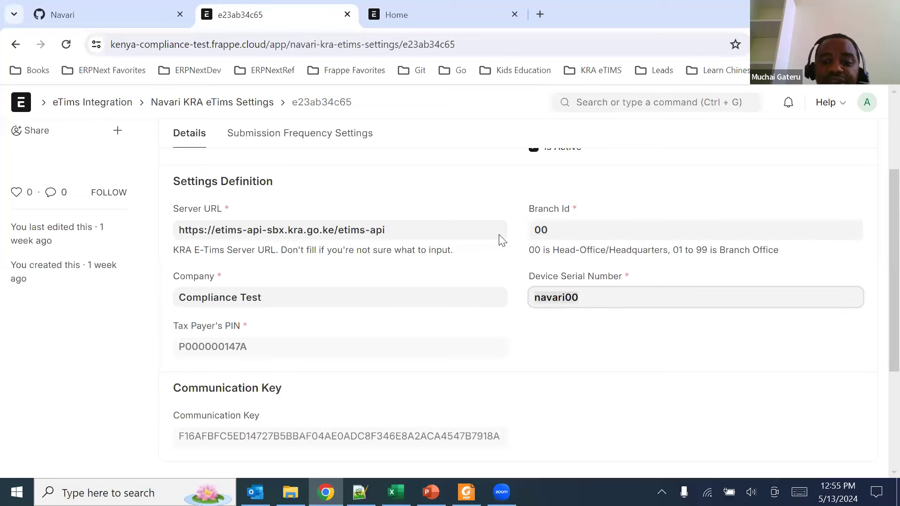
# Review the environment and communication key sections of the settings record, and show its available eTims actions.
pyautogui.scroll(3, 430, 248)
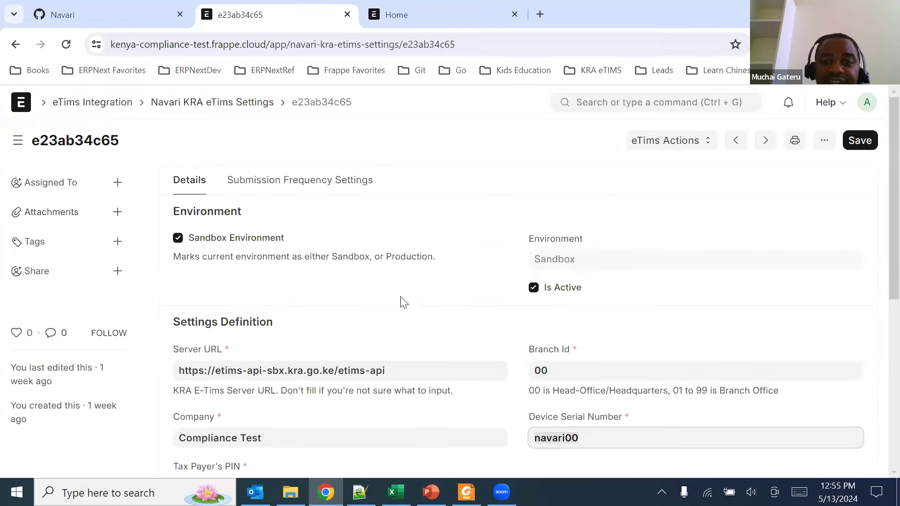
pyautogui.scroll(-1, 419, 314)
pyautogui.scroll(-4, 421, 314)
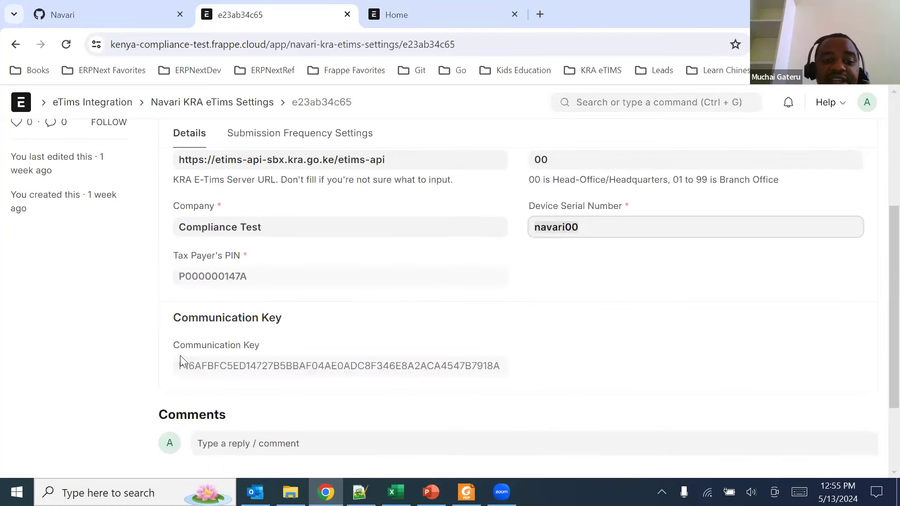
pyautogui.moveTo(180, 355); pyautogui.dragTo(267, 351)
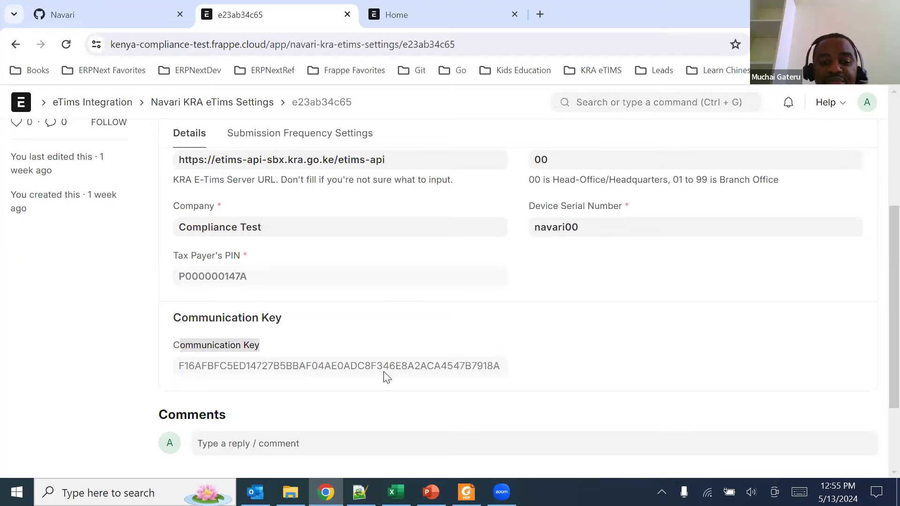
pyautogui.scroll(1, 379, 361)
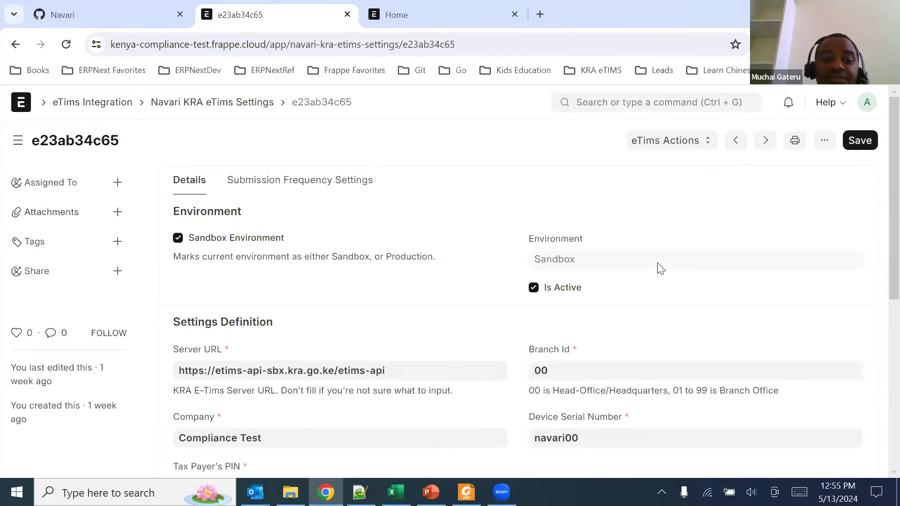
pyautogui.click(705, 148)
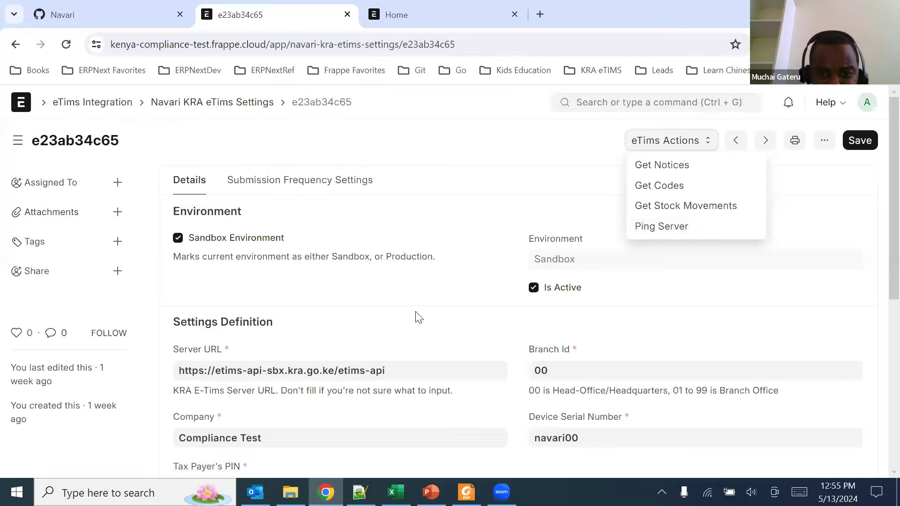
# View the submission frequency settings and show the options available for the sales information submission frequency.
pyautogui.click(330, 181)
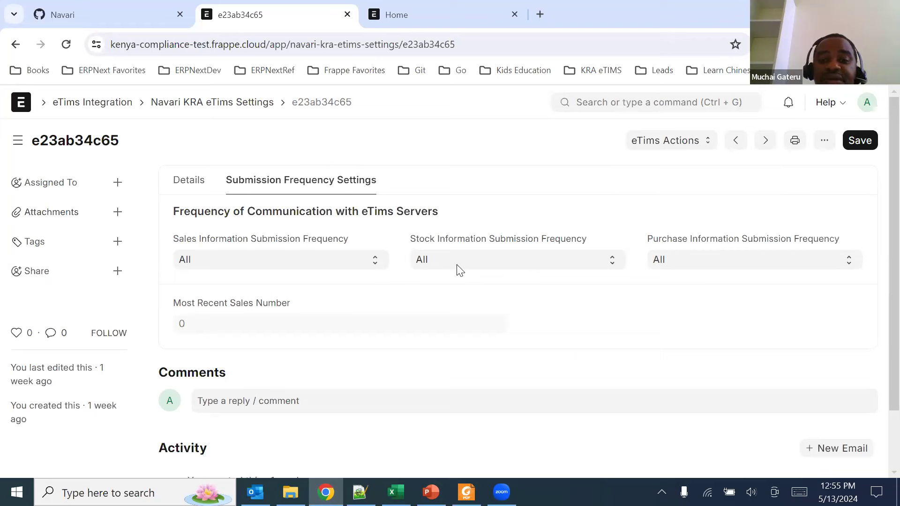
pyautogui.click(267, 265)
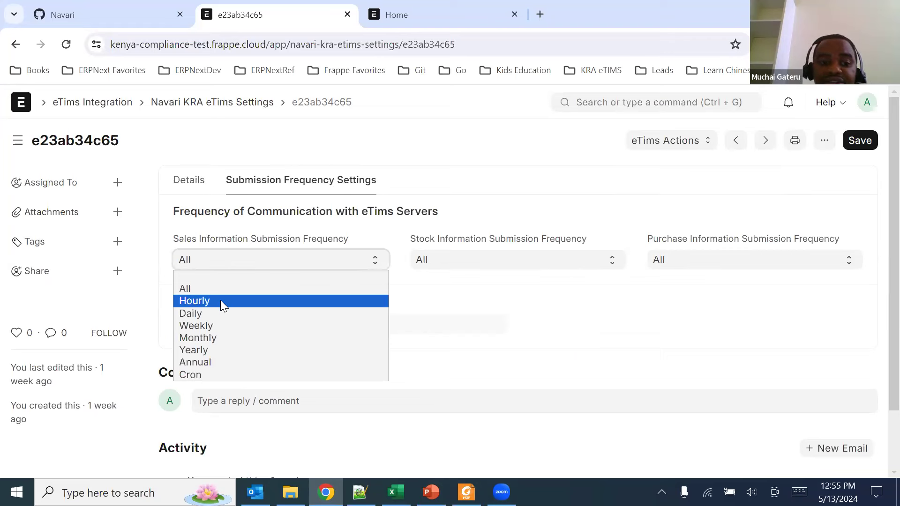
pyautogui.click(289, 238)
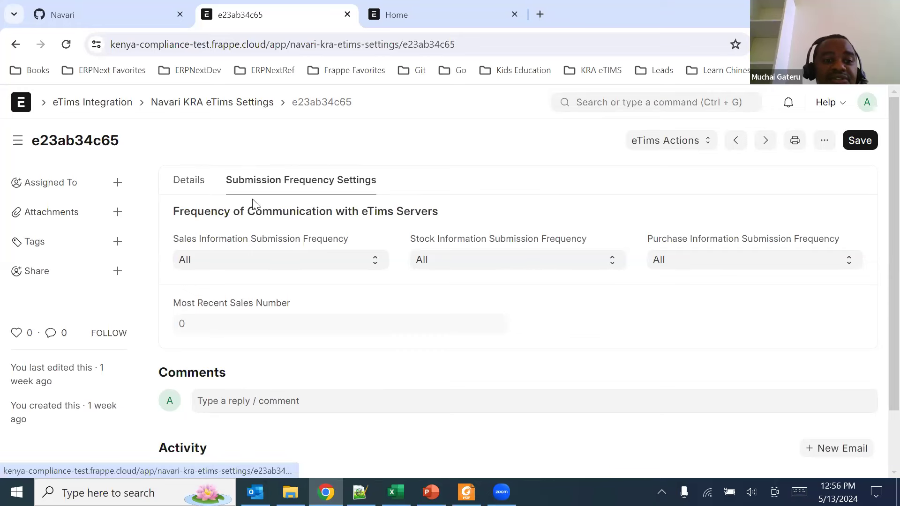
# Return to the eTims Integration workspace, open the eTims Notice list, and go back to the workspace.
pyautogui.click(106, 109)
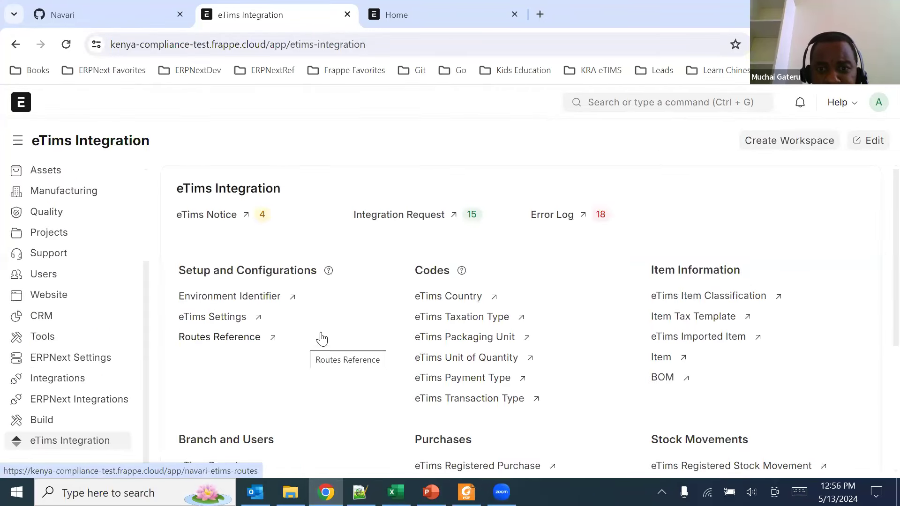
pyautogui.click(211, 217)
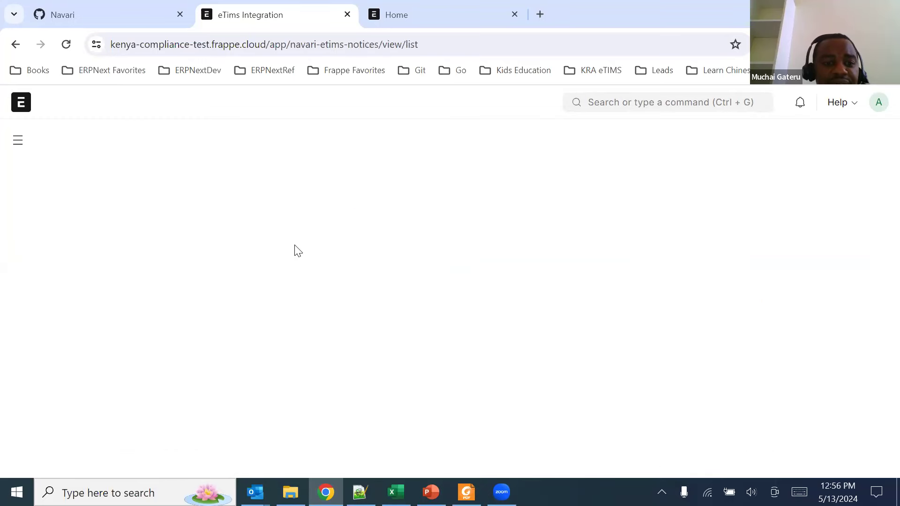
pyautogui.click(15, 44)
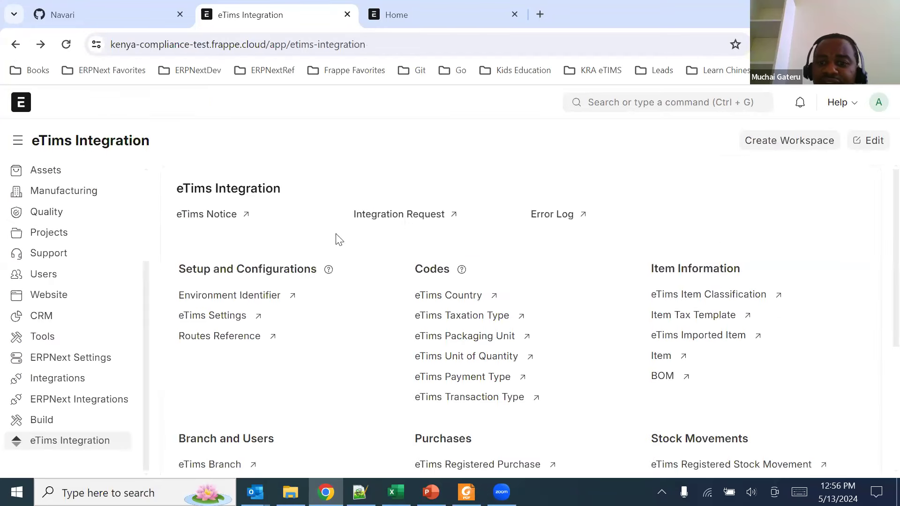
# Open completed integration request 56nm7ugrgi, examine its headers, request data and response, and return to the eTims Integration workspace.
pyautogui.click(437, 214)
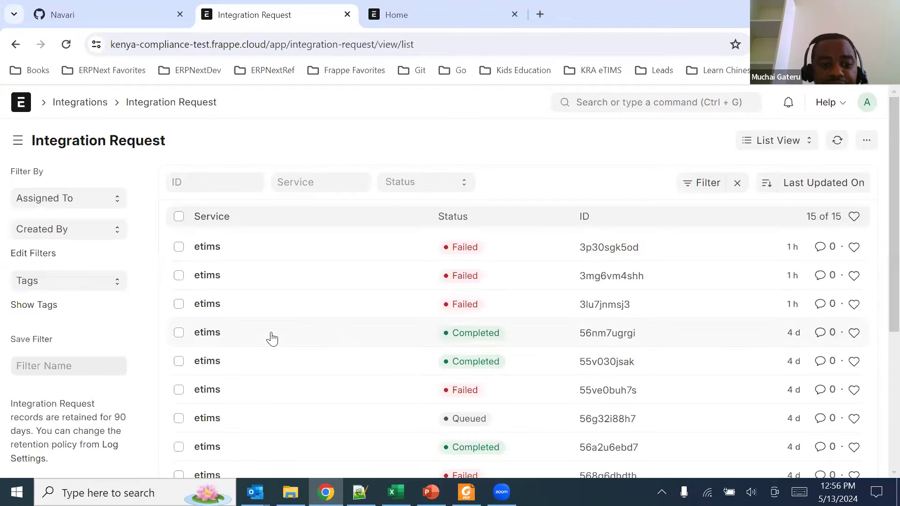
pyautogui.click(207, 343)
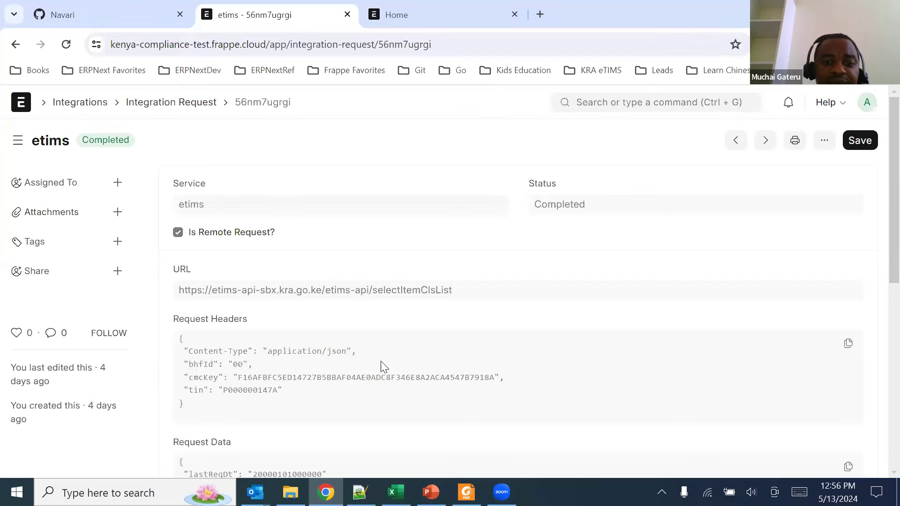
pyautogui.scroll(-5, 383, 366)
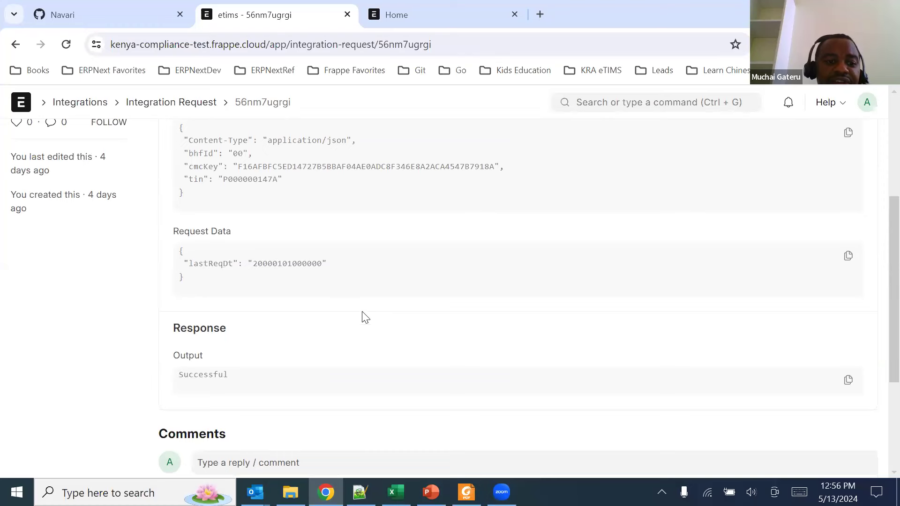
pyautogui.click(14, 45)
pyautogui.click(14, 45)
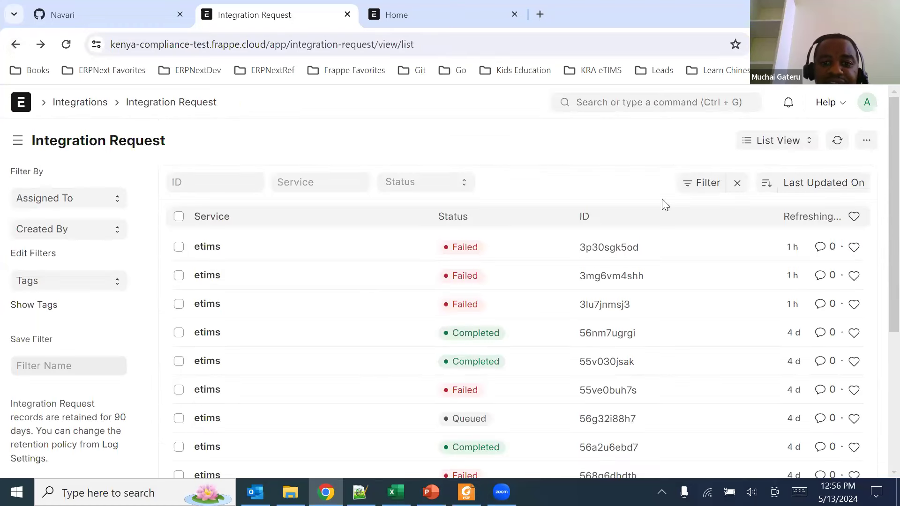
# Open the Error Log list from the workspace and look through its entries.
pyautogui.click(557, 215)
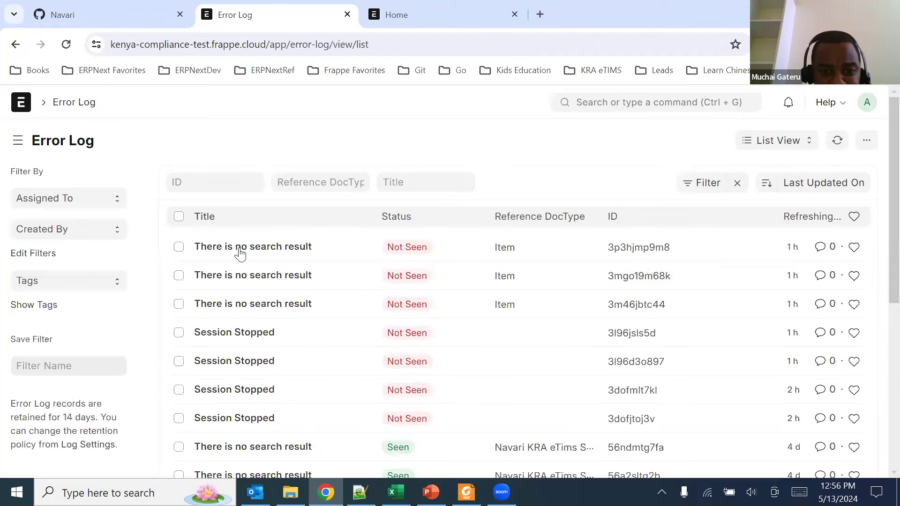
pyautogui.scroll(-7, 290, 331)
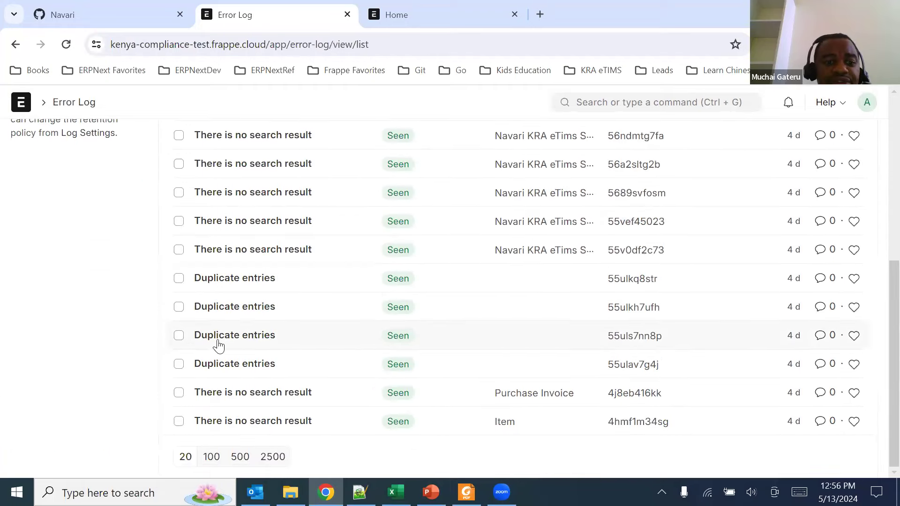
pyautogui.scroll(7, 285, 324)
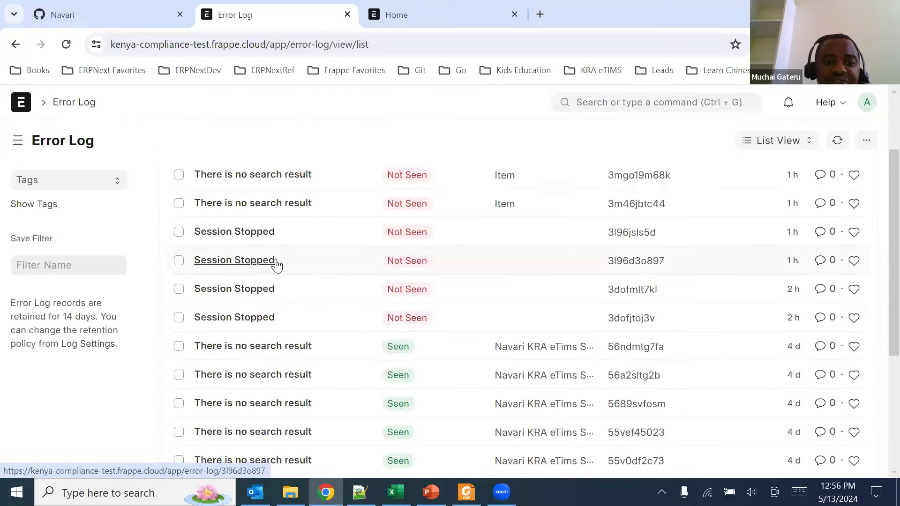
# Reopen the eTims Integration workspace and review its sections down to Logs and Troubleshooting.
pyautogui.click(21, 102)
pyautogui.click(60, 441)
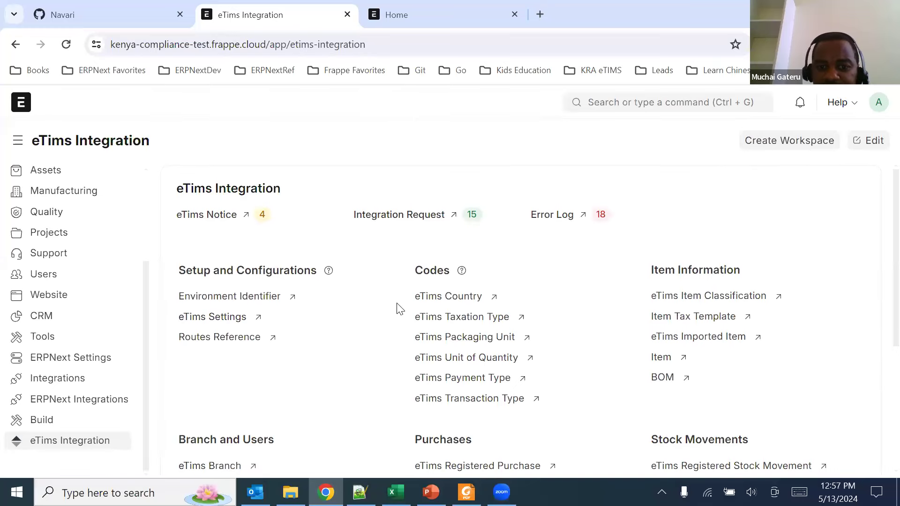
pyautogui.scroll(-3, 398, 308)
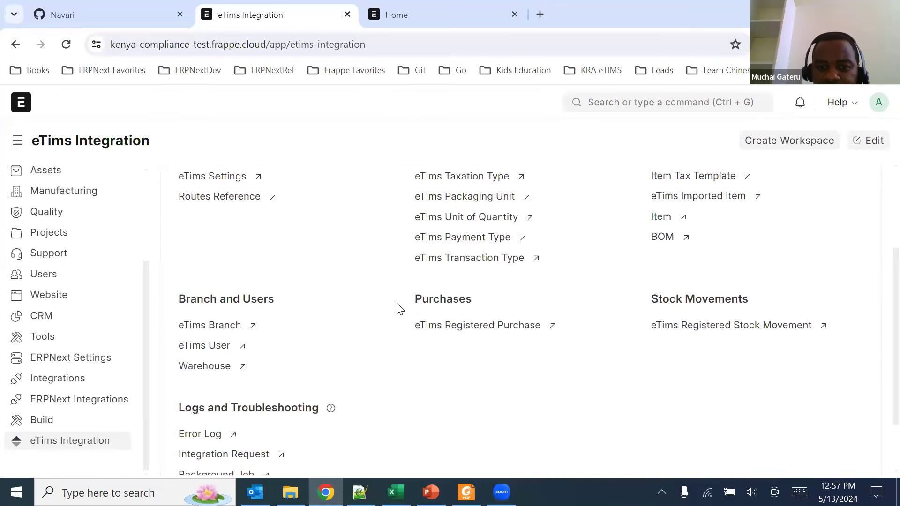
pyautogui.scroll(-2, 398, 309)
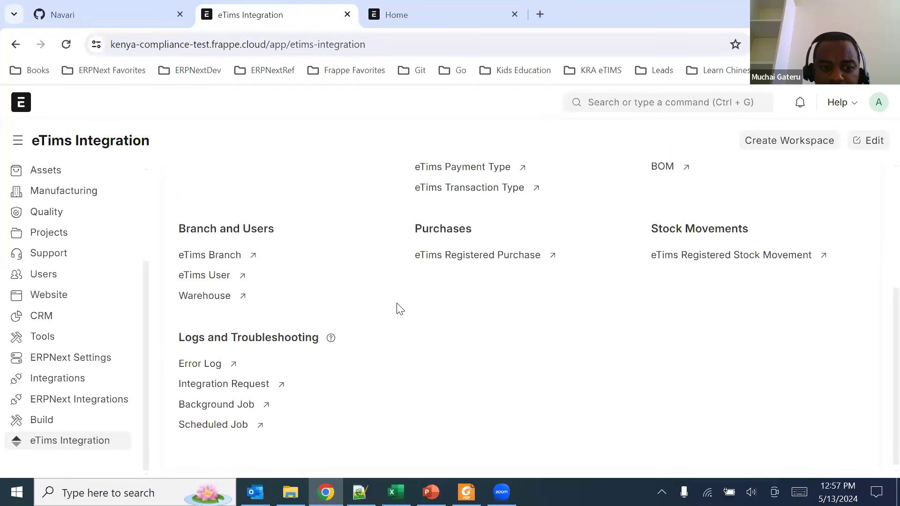
# Open the Routes Reference from the eTims Integration workspace, review the routes mapping table, and return to the workspace.
pyautogui.scroll(3, 398, 306)
pyautogui.scroll(-3, 256, 449)
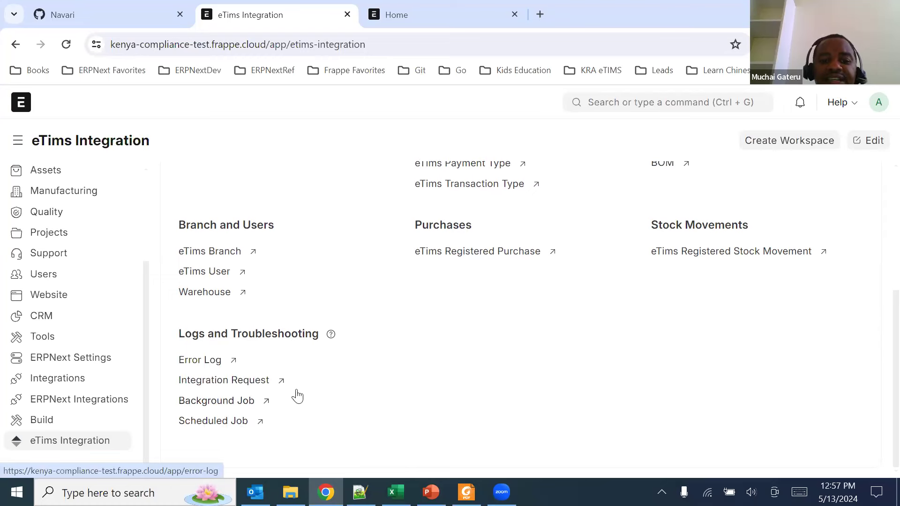
pyautogui.scroll(5, 316, 397)
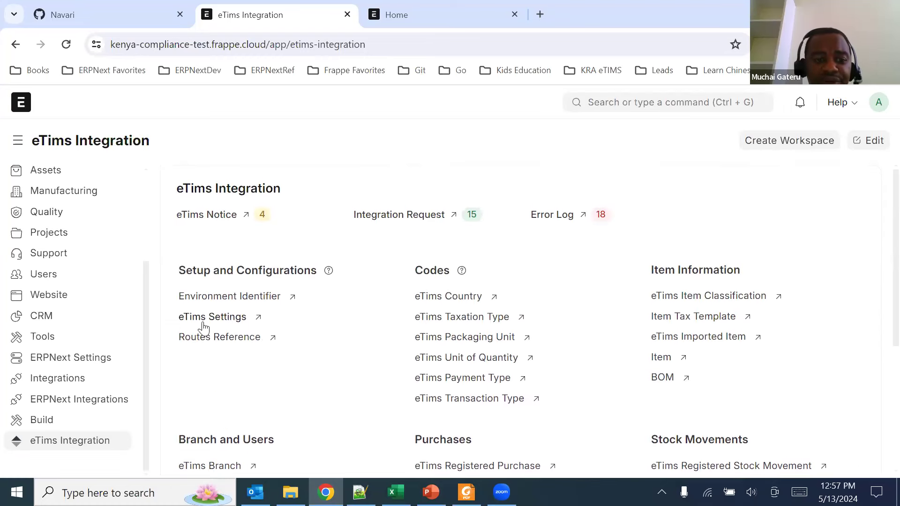
pyautogui.click(214, 339)
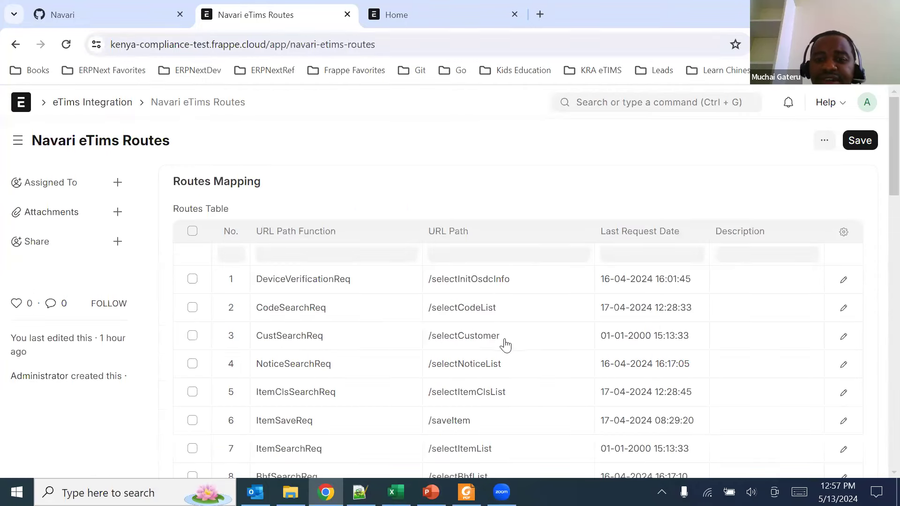
pyautogui.scroll(-9, 502, 345)
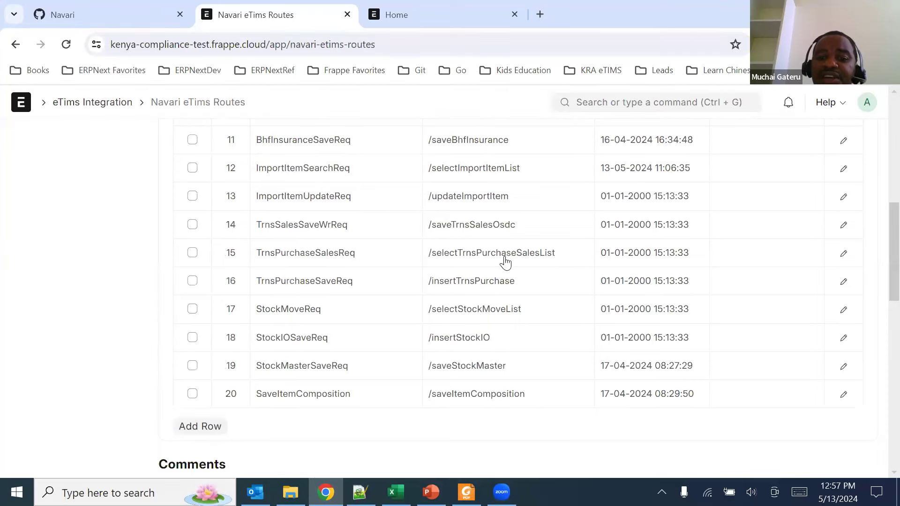
pyautogui.scroll(1, 518, 331)
pyautogui.scroll(10, 518, 332)
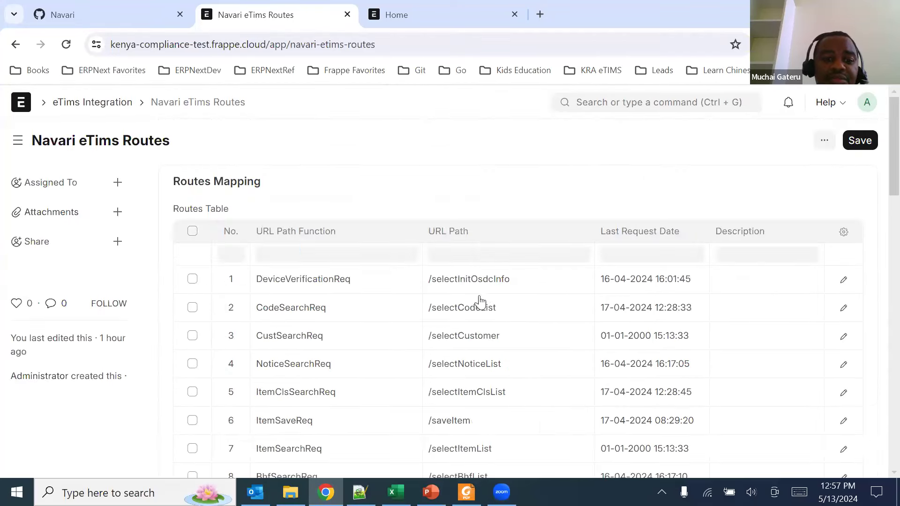
pyautogui.click(93, 102)
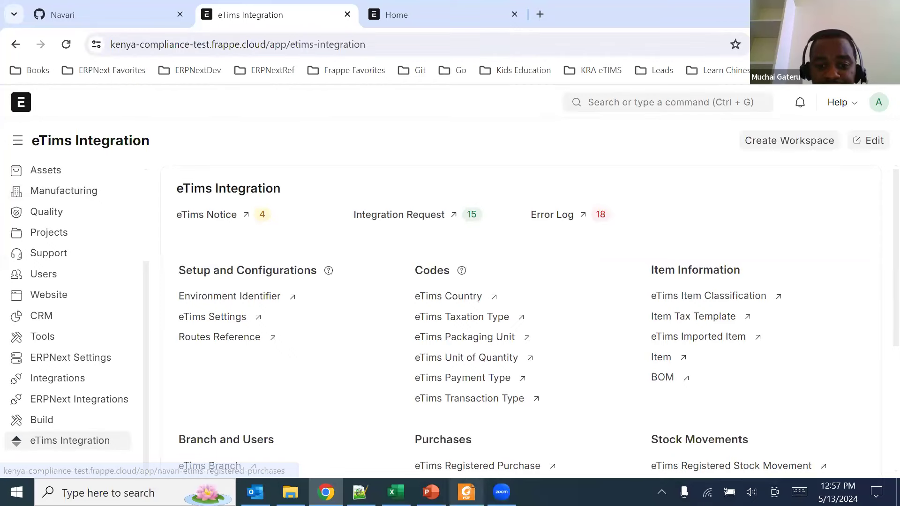
# Switch to the PowerPoint slide show, advance to the Lipa na M-PESA online slide, and return to Chrome.
pyautogui.click(430, 492)
pyautogui.click(372, 304)
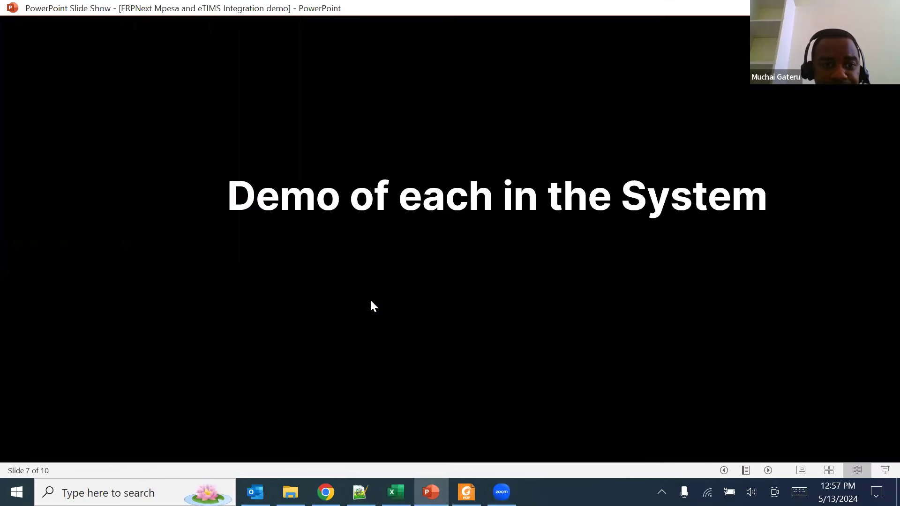
pyautogui.click(372, 306)
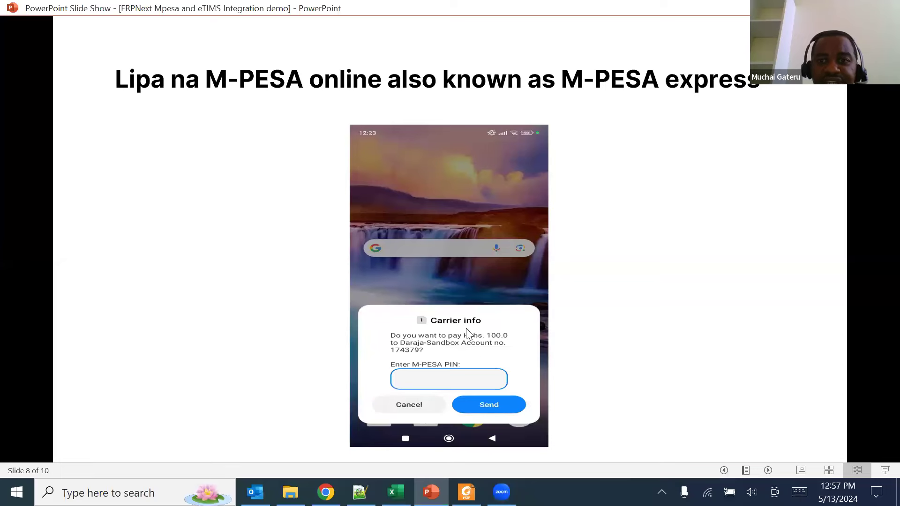
pyautogui.click(325, 492)
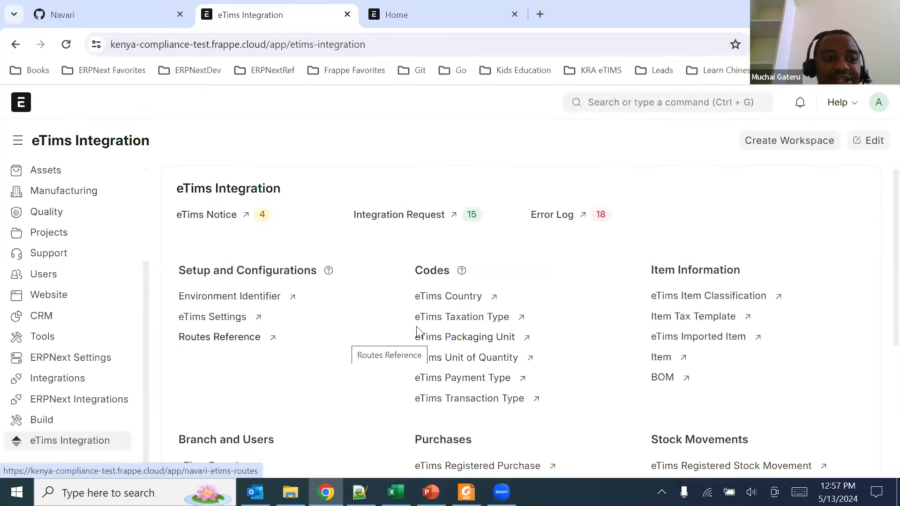
# Open the kenya-compliance repository from the navariltd organization's repository list on GitHub.
pyautogui.click(87, 12)
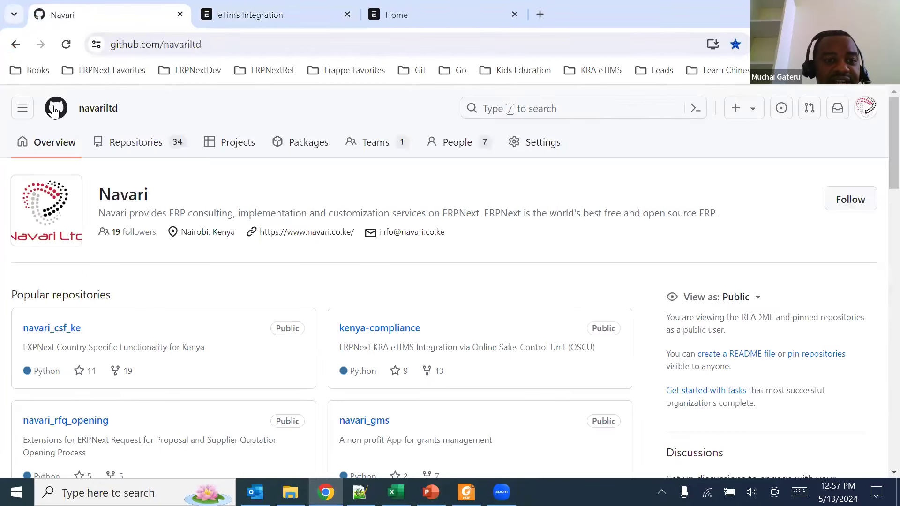
pyautogui.click(137, 141)
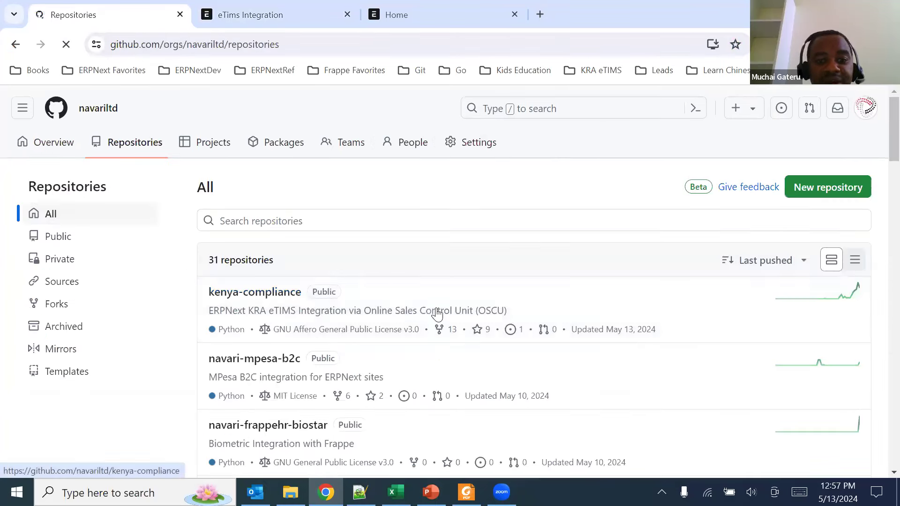
pyautogui.click(261, 298)
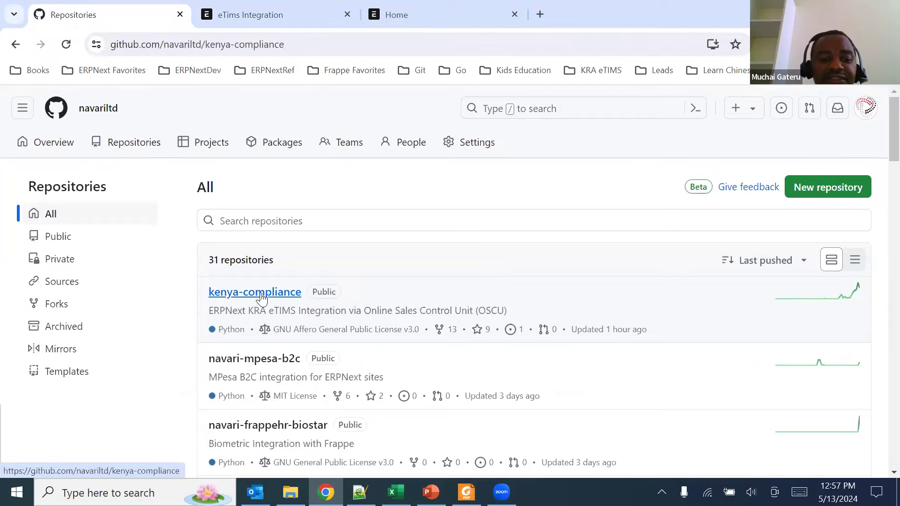
# Look through the kenya-compliance repository's README, from the introduction to the App Workspace section, and its file list.
pyautogui.scroll(-5, 332, 355)
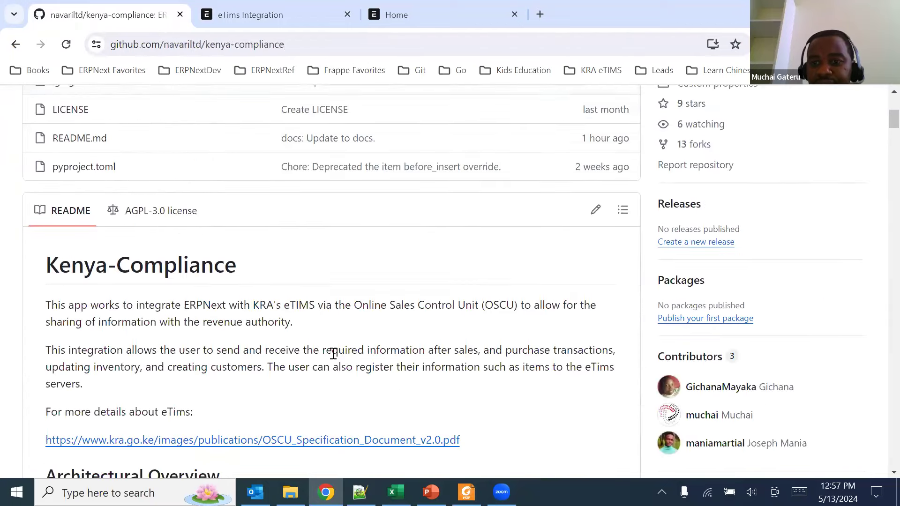
pyautogui.scroll(-15, 334, 360)
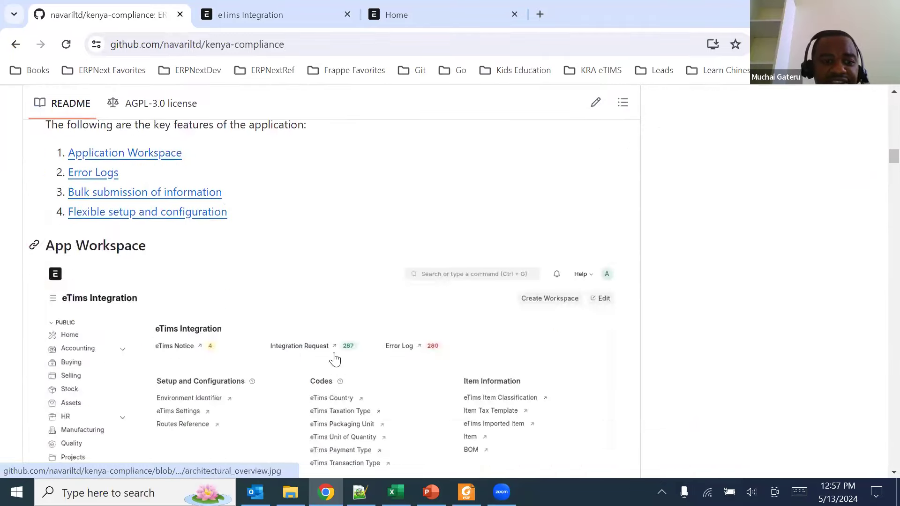
pyautogui.scroll(10, 331, 360)
pyautogui.scroll(8, 337, 363)
pyautogui.scroll(7, 727, 411)
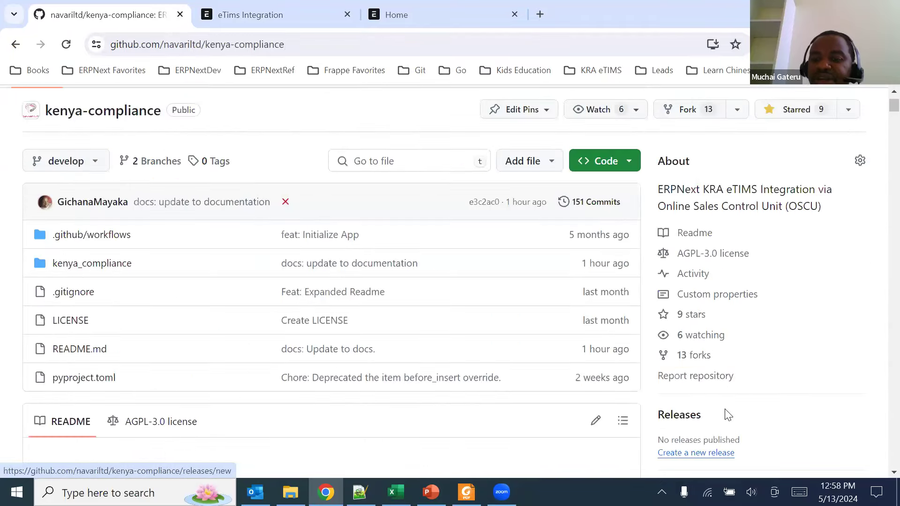
pyautogui.scroll(-7, 727, 412)
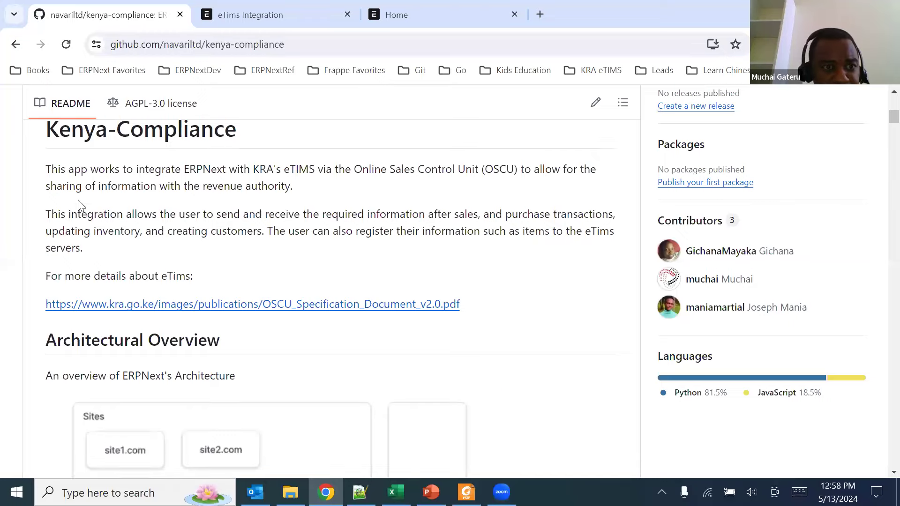
pyautogui.scroll(10, 79, 201)
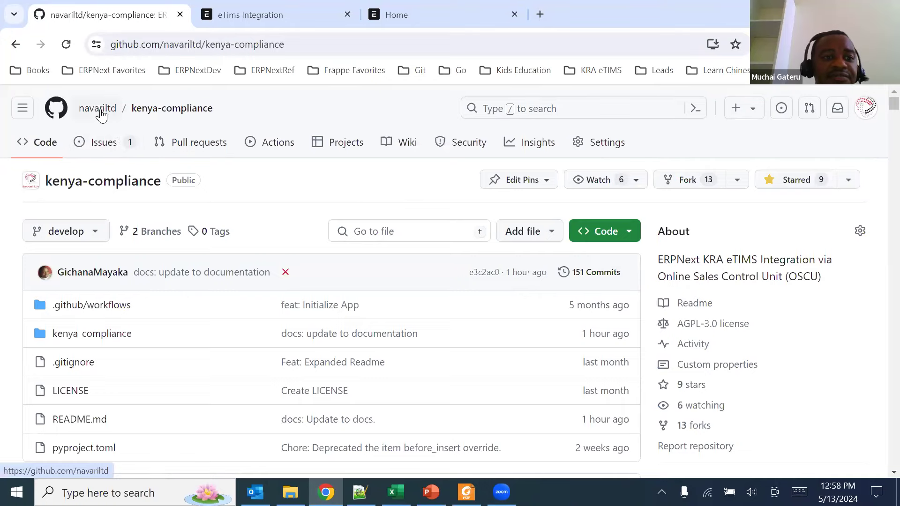
# Return to the ERPNext compliance test site and look through the Integrations, ERPNext Integrations and ERPNext Settings workspaces.
pyautogui.click(255, 14)
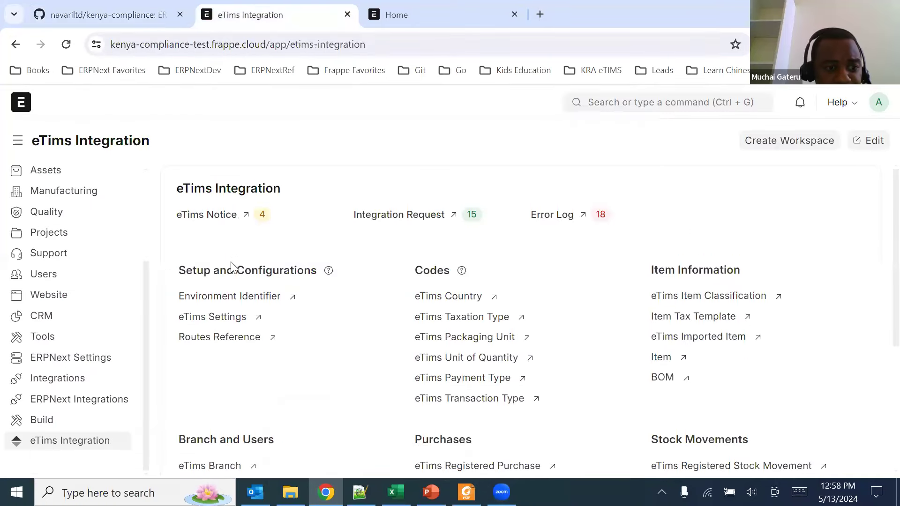
pyautogui.scroll(3, 94, 346)
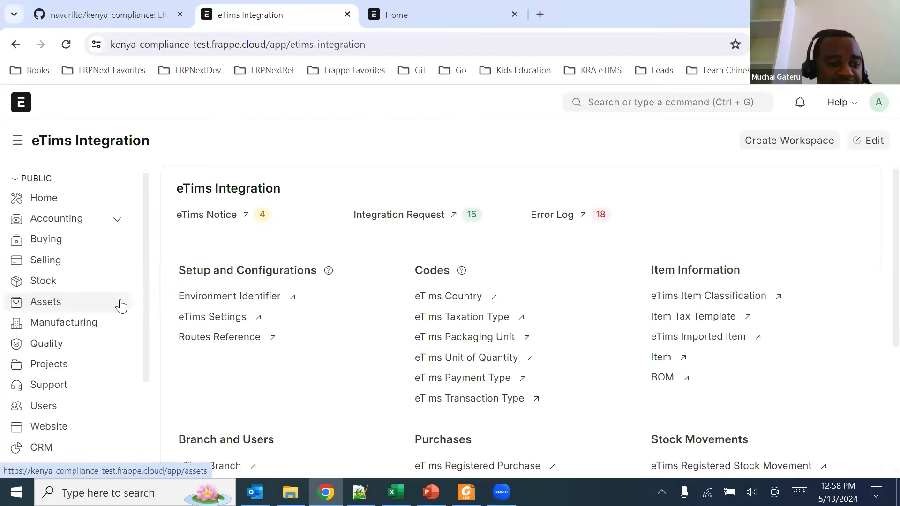
pyautogui.scroll(-1, 121, 305)
pyautogui.scroll(-1, 120, 305)
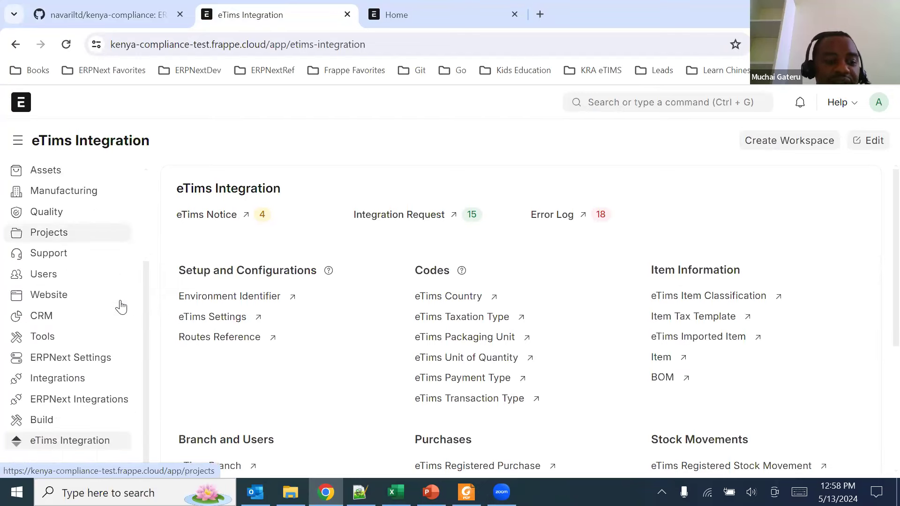
pyautogui.click(73, 388)
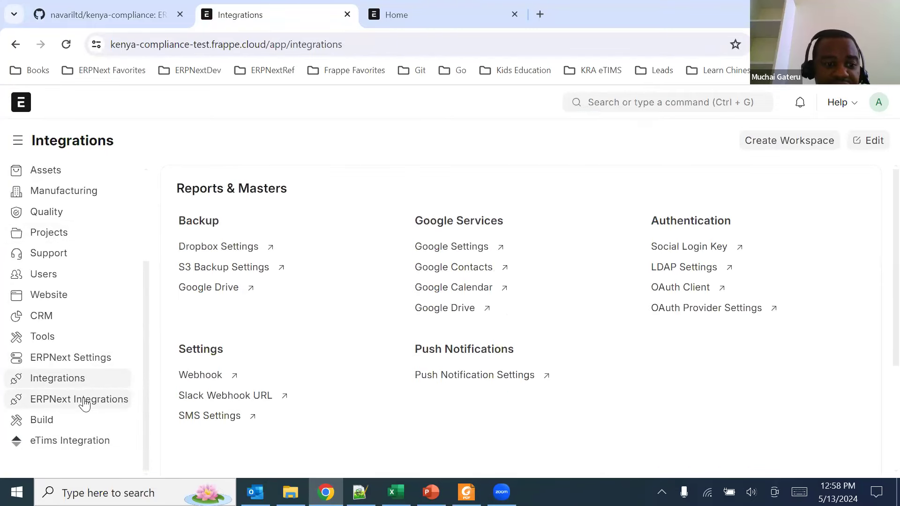
pyautogui.click(58, 398)
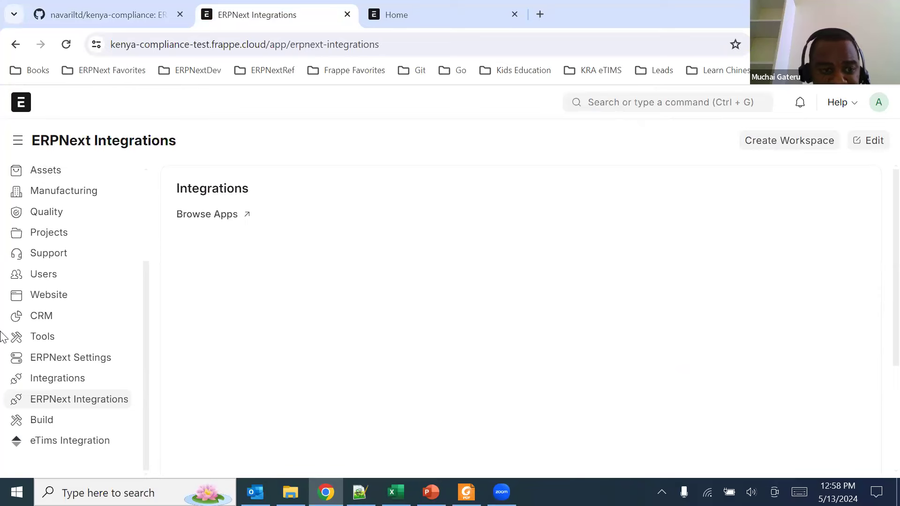
pyautogui.click(66, 378)
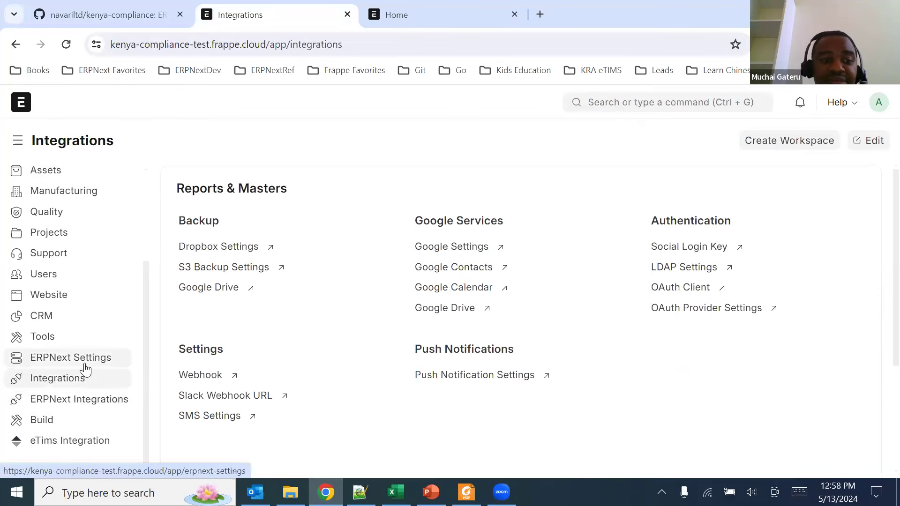
pyautogui.click(84, 364)
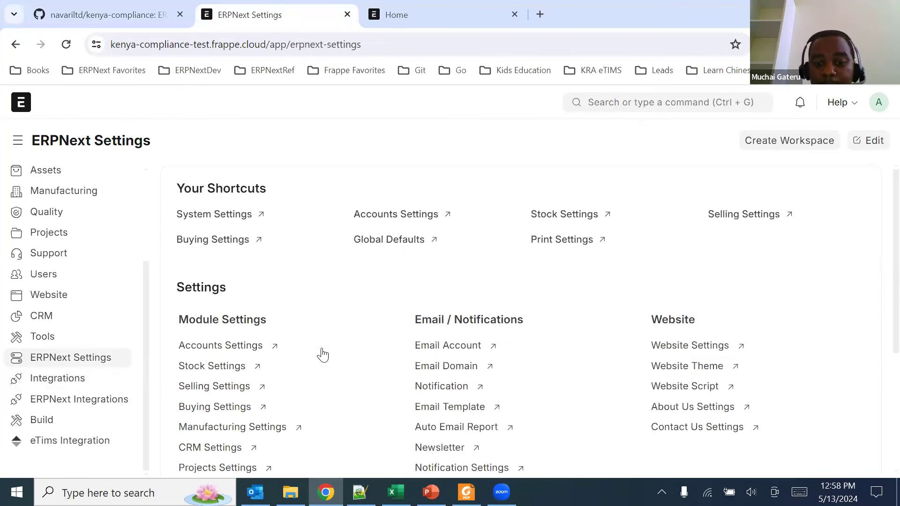
pyautogui.scroll(-4, 322, 355)
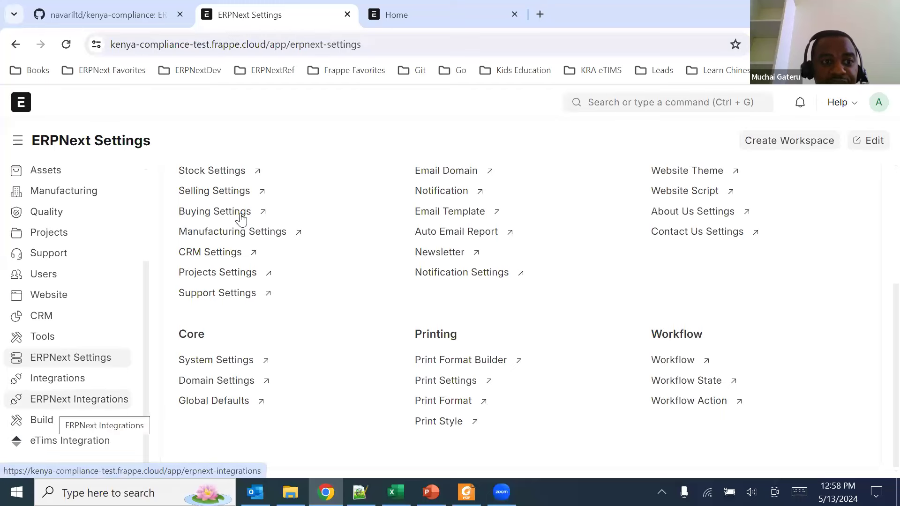
# On the Navari demo site, open the ERPNext Integrations workspace and show its Mpesa payment links.
pyautogui.click(420, 14)
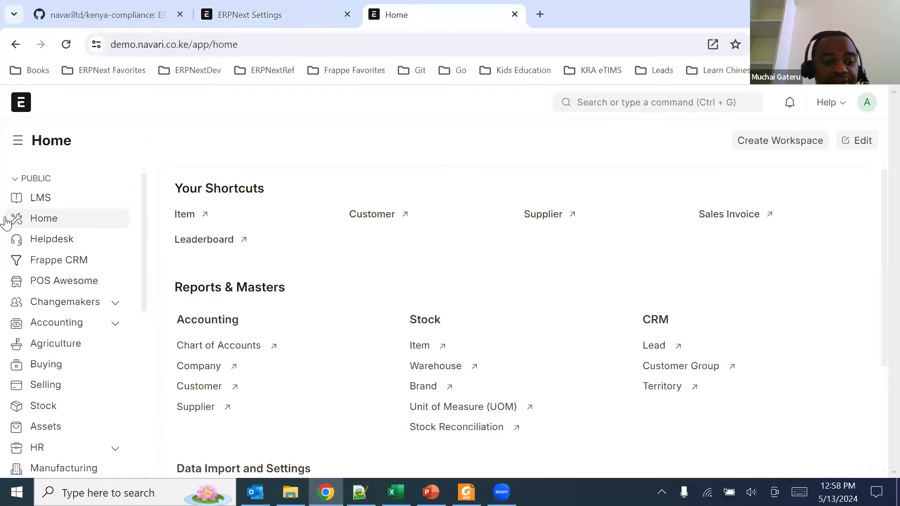
pyautogui.scroll(-6, 40, 317)
pyautogui.click(77, 403)
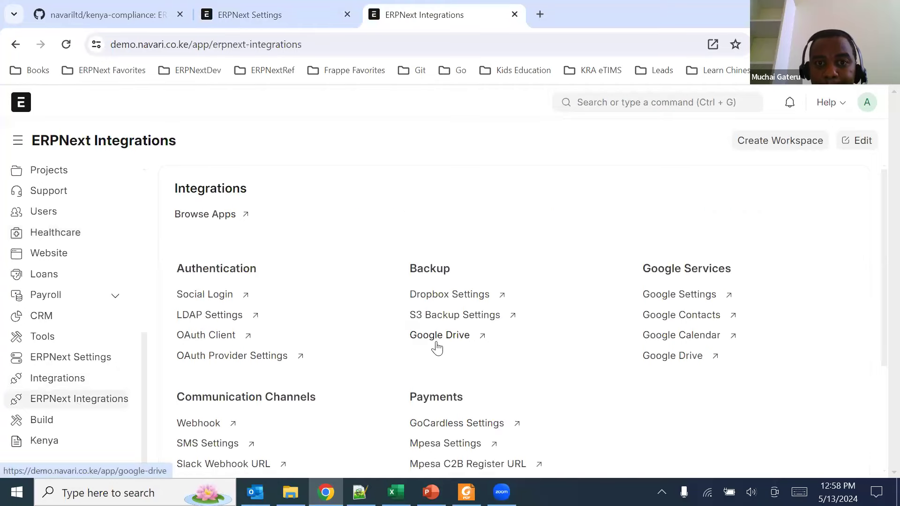
pyautogui.scroll(-2, 437, 347)
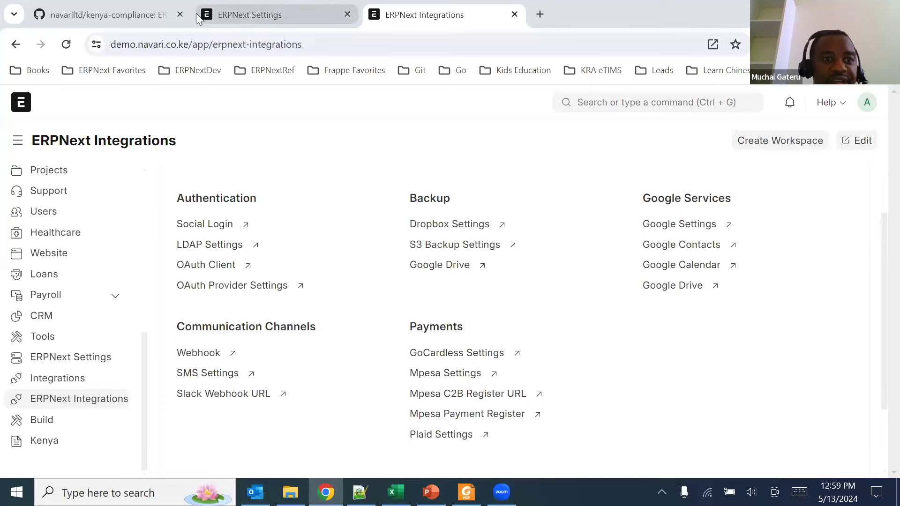
# Go back to the compliance test site and reopen the eTims Integration workspace.
pyautogui.click(241, 9)
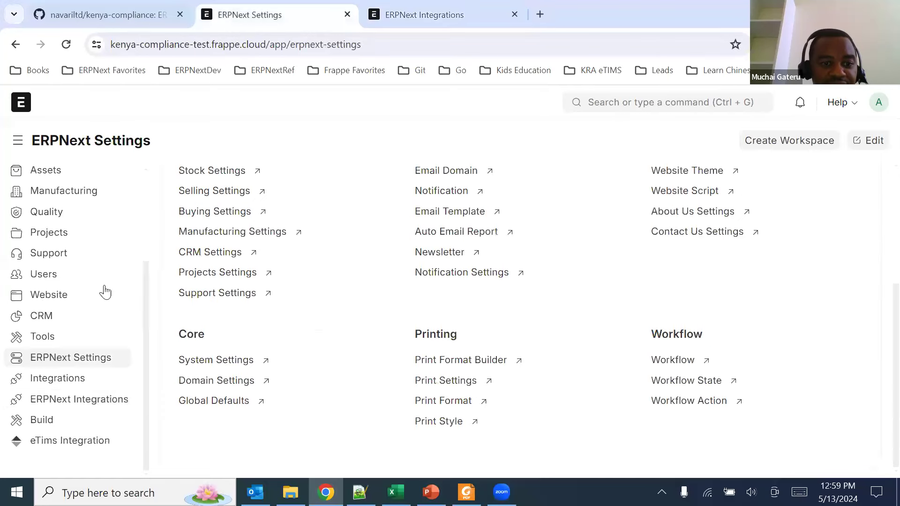
pyautogui.click(56, 442)
pyautogui.scroll(4, 345, 283)
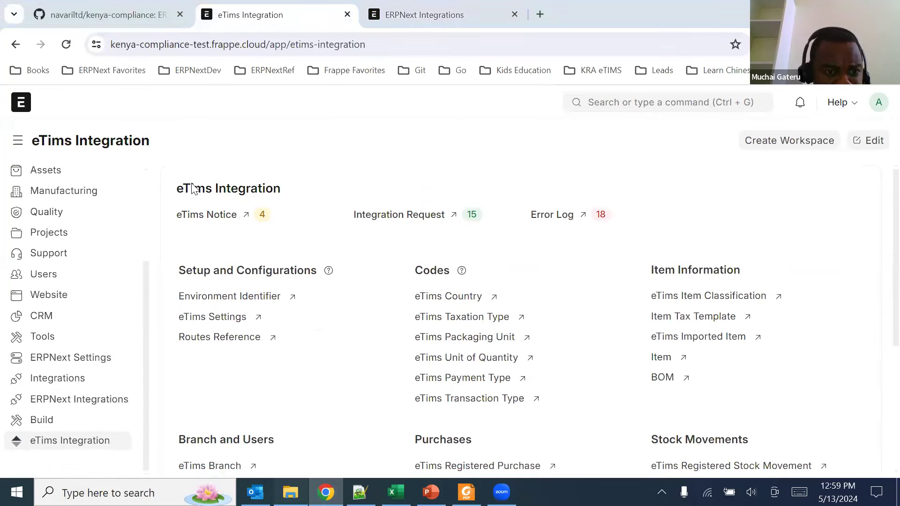
# Switch to the Downloads folder in File Explorer, find the eTIMS OSCU VSCU UAT PDF, and open it to examine the test results.
pyautogui.hotkey('alt', 'Tab')
pyautogui.scroll(20, 294, 326)
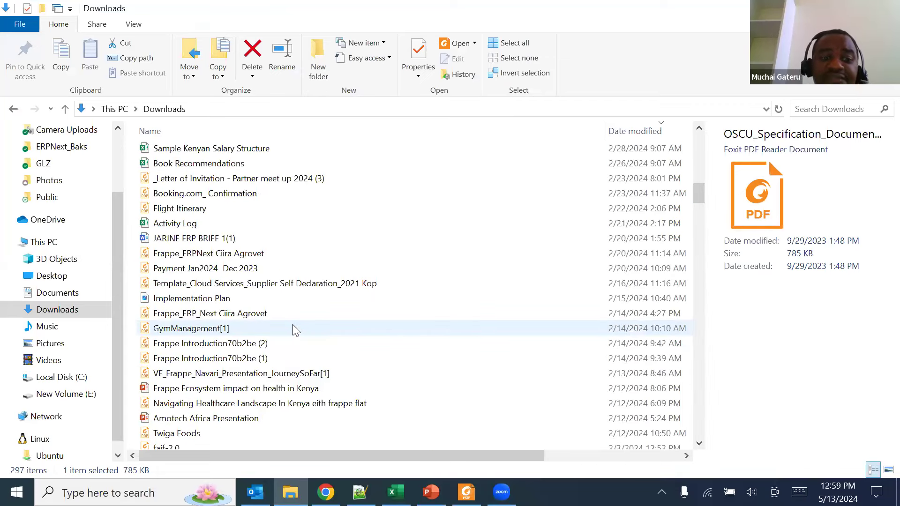
pyautogui.scroll(4, 292, 324)
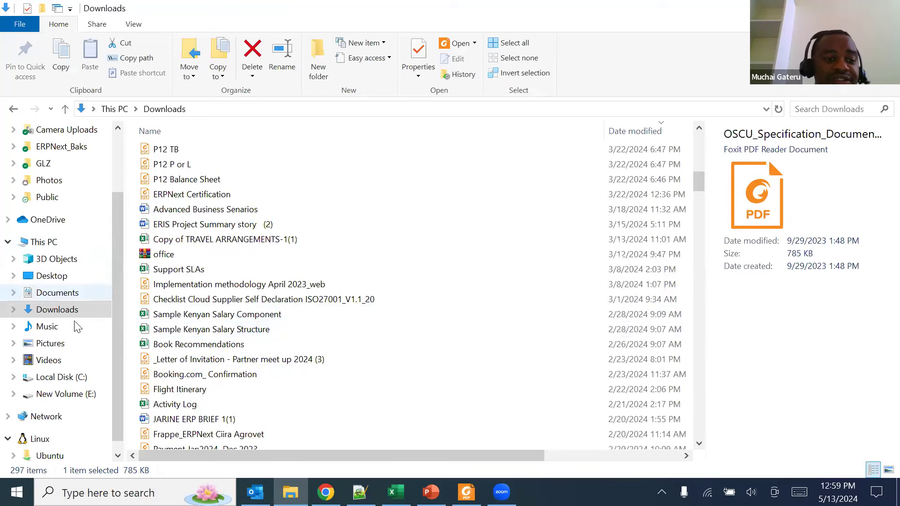
pyautogui.scroll(8, 238, 317)
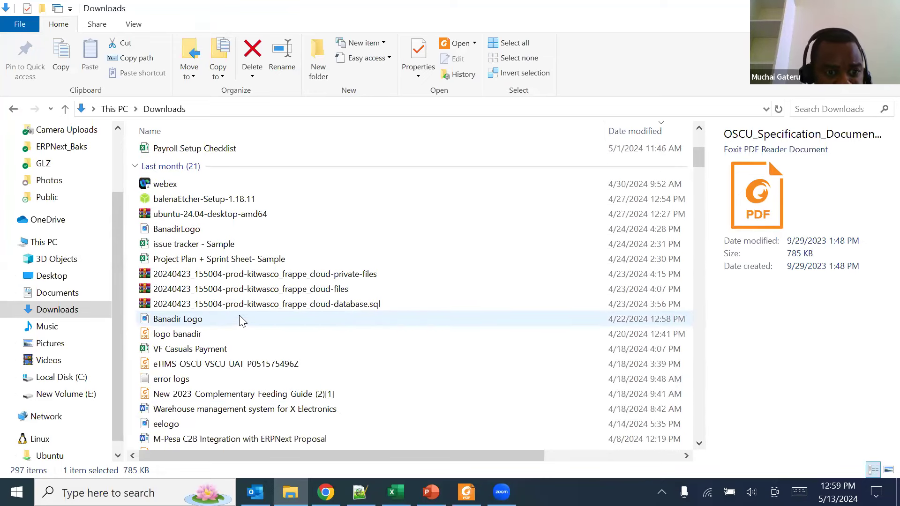
pyautogui.click(231, 363)
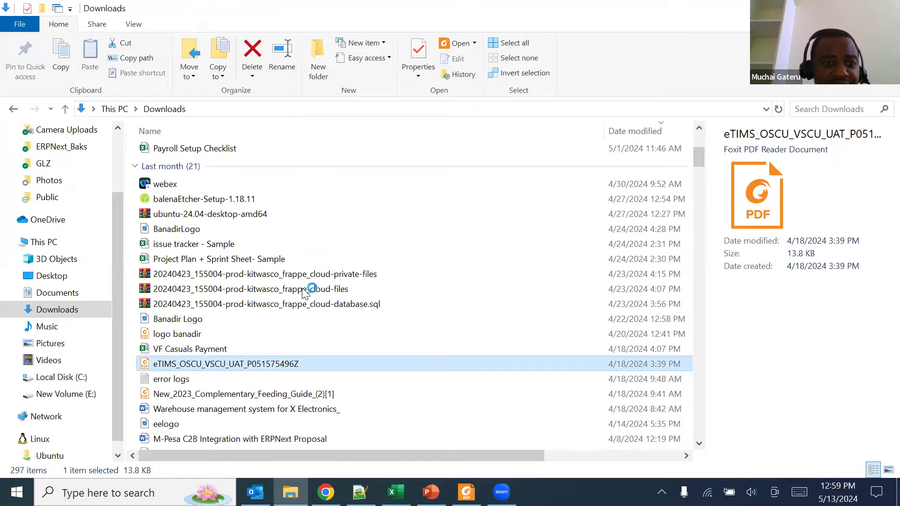
pyautogui.scroll(4, 379, 325)
pyautogui.scroll(4, 379, 325)
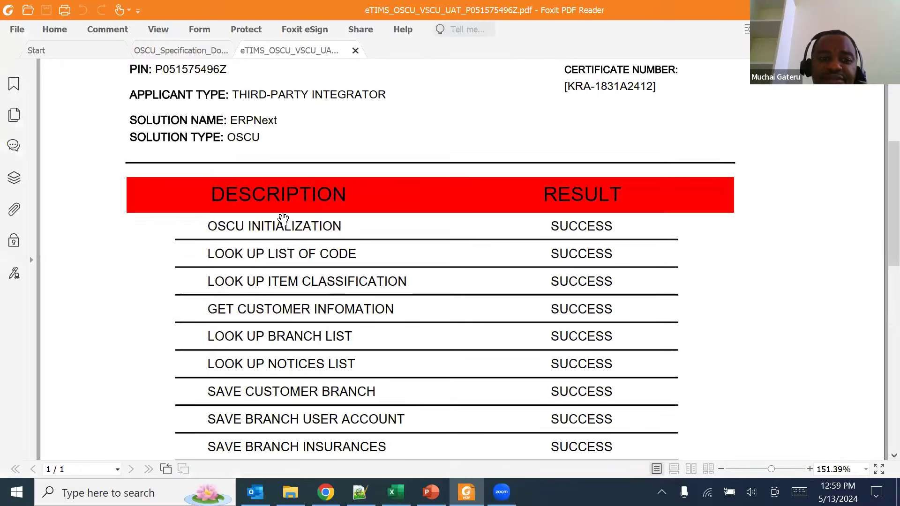
# Review the list of test results in the eTIMS OSCU VSCU UAT certificate PDF and close the document.
pyautogui.scroll(-8, 327, 277)
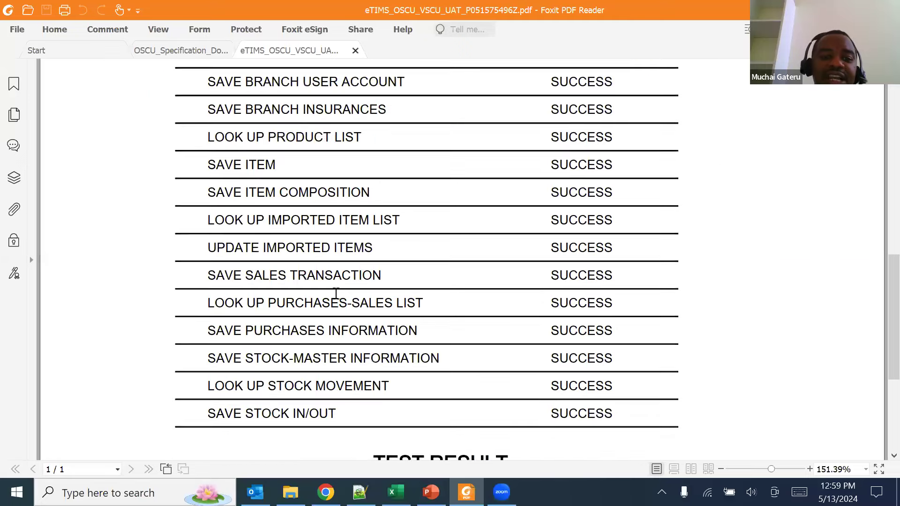
pyautogui.scroll(10, 336, 294)
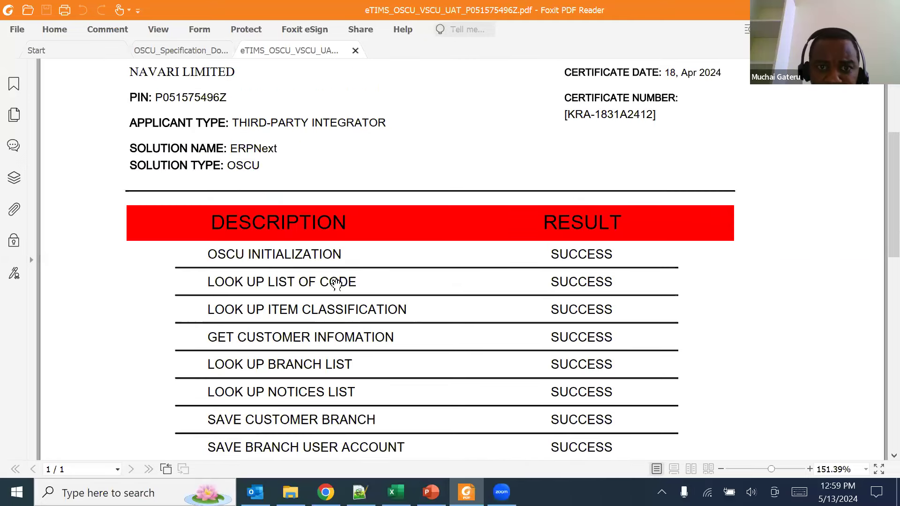
pyautogui.hotkey('ctrl', 'w')
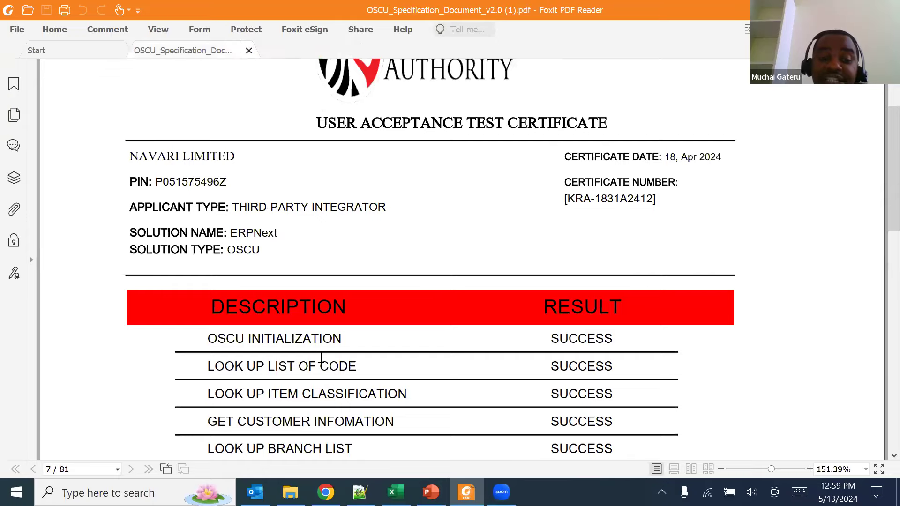
# Switch to Chrome, view the Kenya Compliance Test eTims User record and its available eTims actions, and return to the eTims Integration workspace.
pyautogui.click(326, 491)
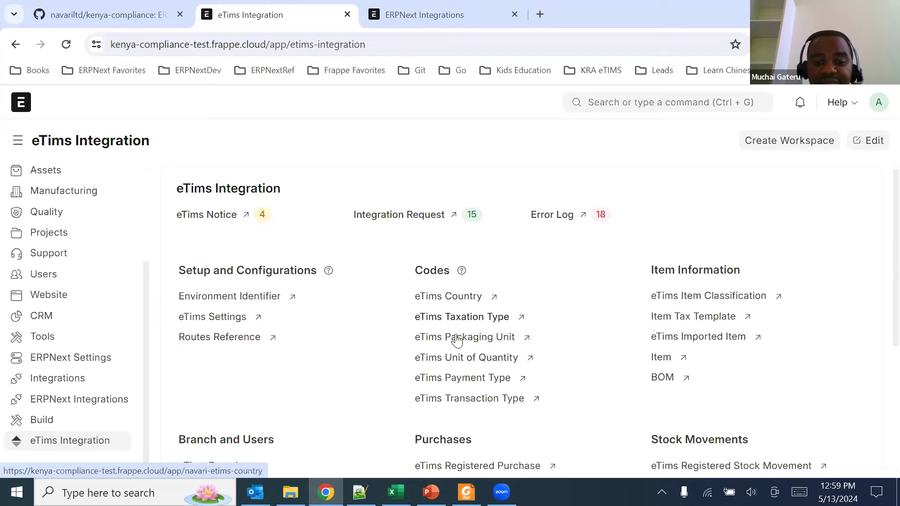
pyautogui.scroll(-1, 542, 335)
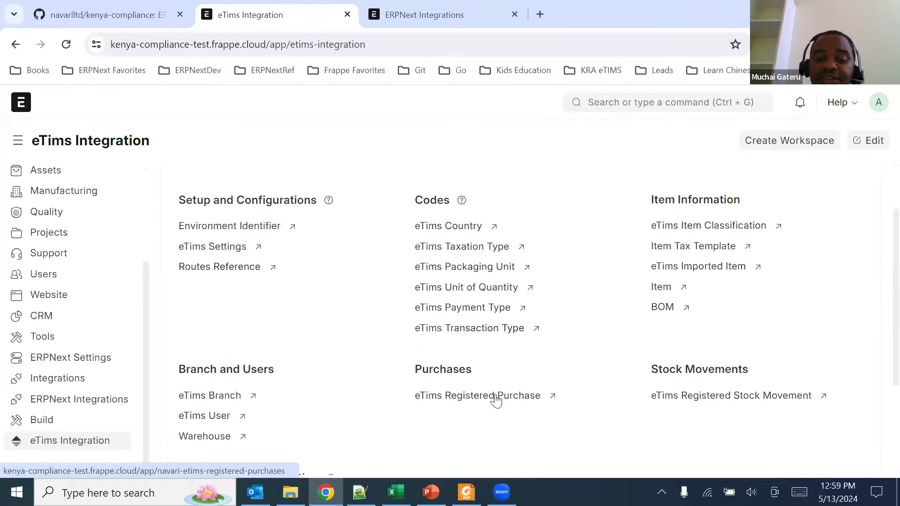
pyautogui.click(215, 424)
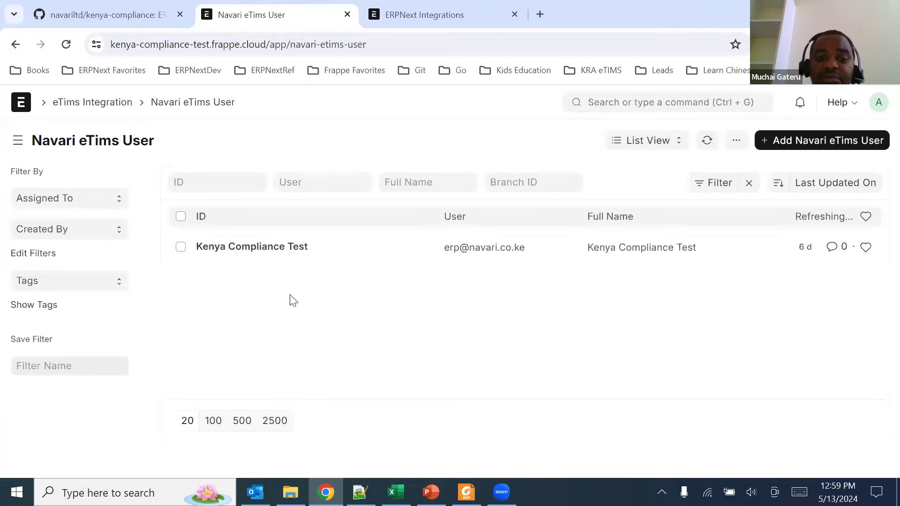
pyautogui.click(270, 249)
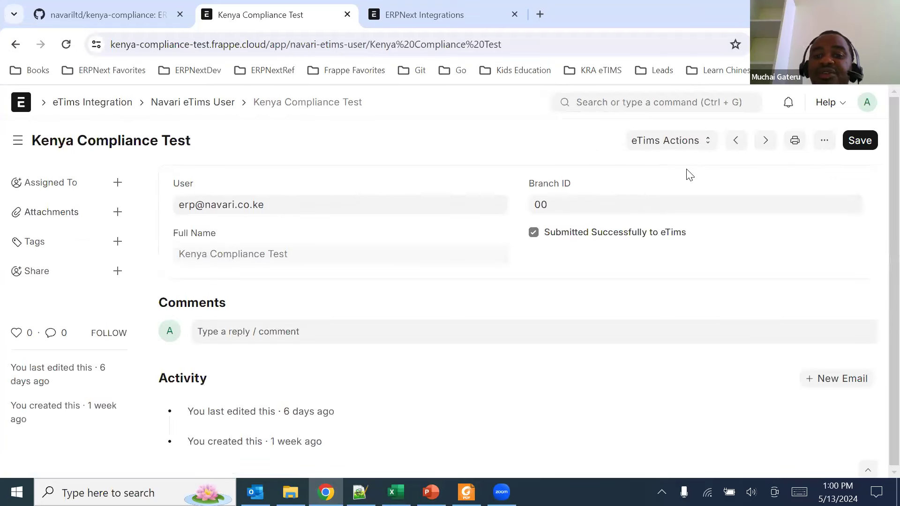
pyautogui.click(675, 146)
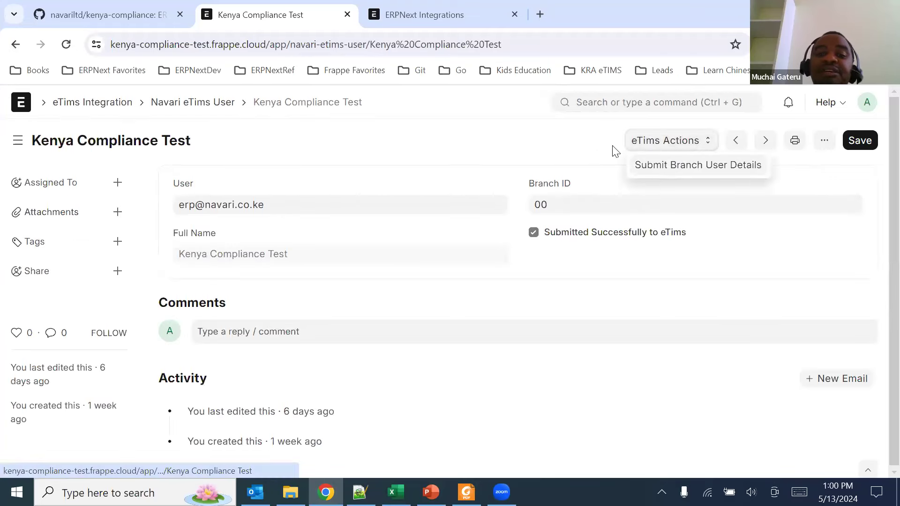
pyautogui.click(369, 175)
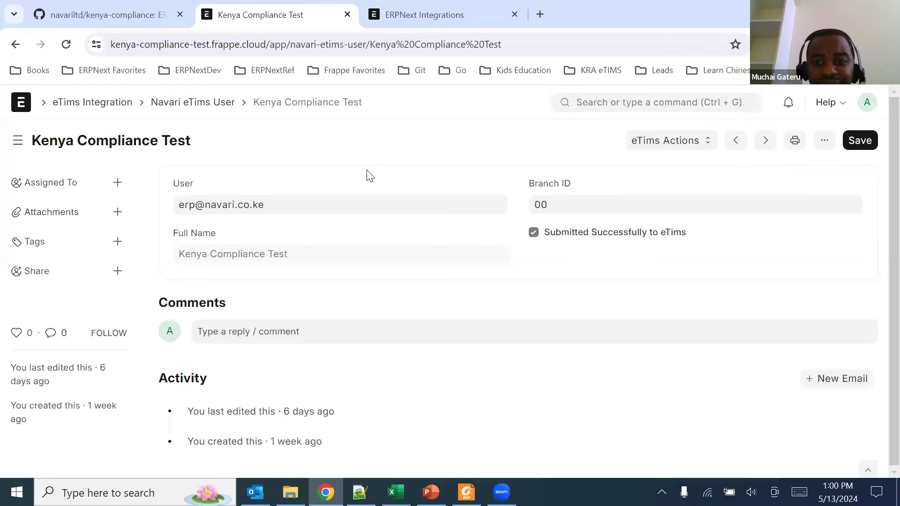
pyautogui.click(88, 104)
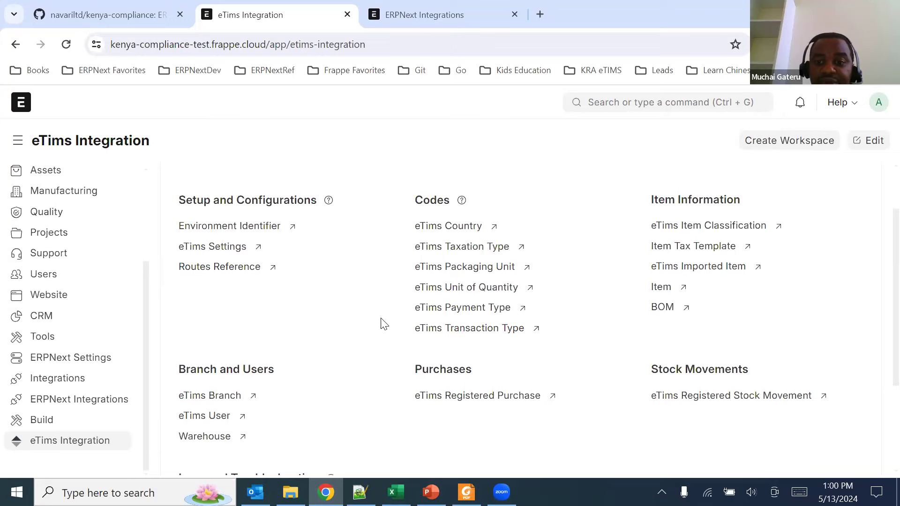
# Show the ERPNext Integrations workspace on the compliance test site and the Payments links in the same workspace on the Navari demo site.
pyautogui.scroll(1, 375, 347)
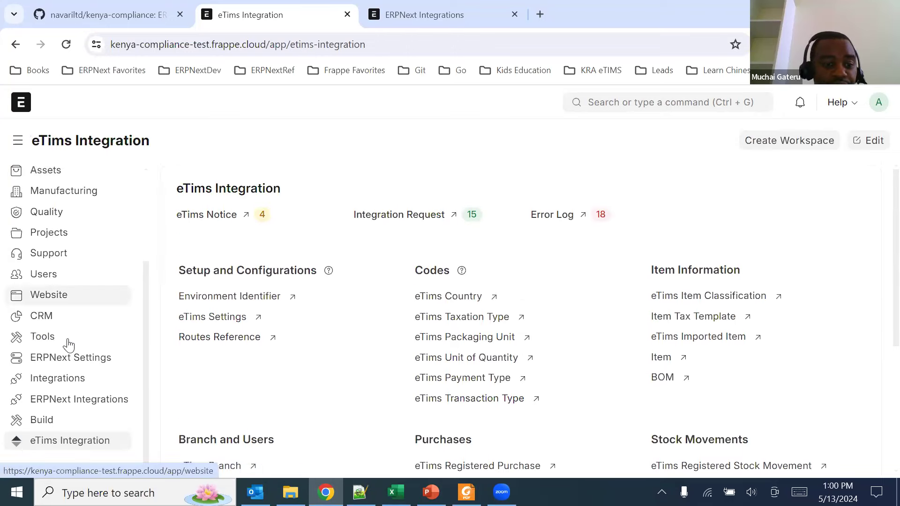
pyautogui.click(97, 401)
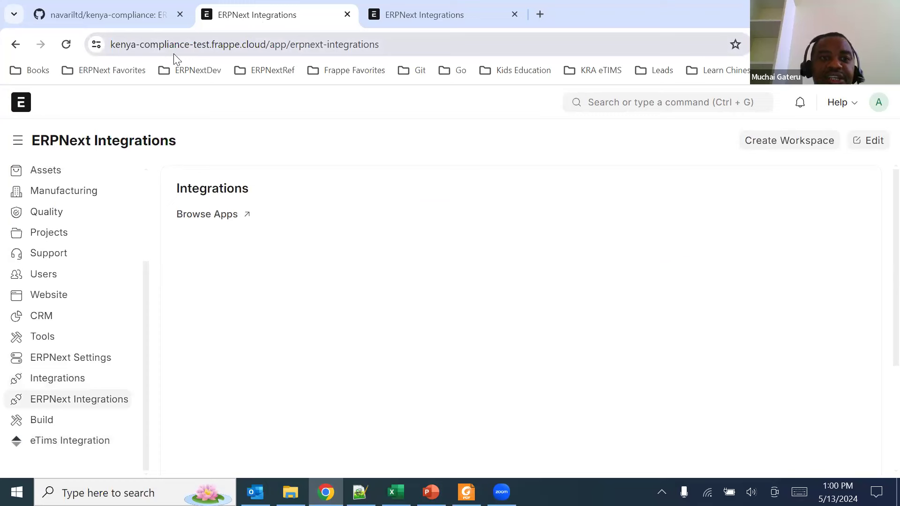
pyautogui.click(419, 15)
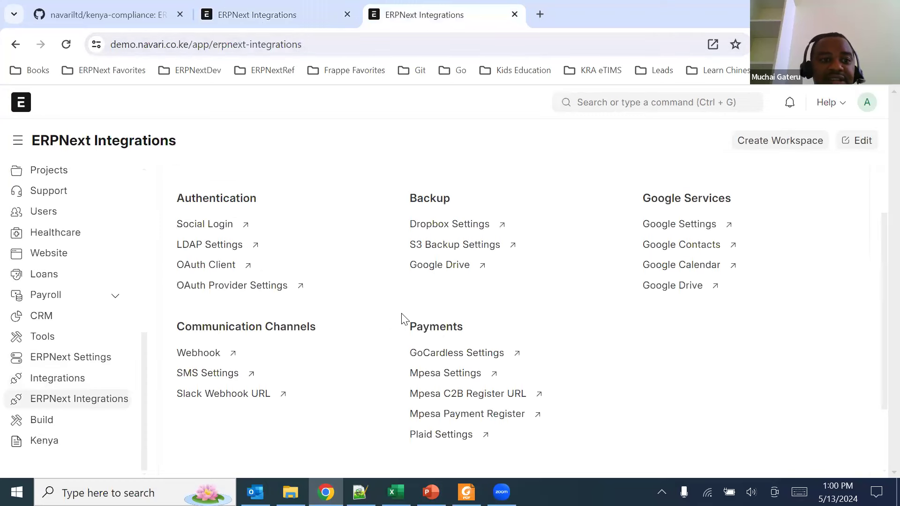
pyautogui.scroll(-1, 361, 341)
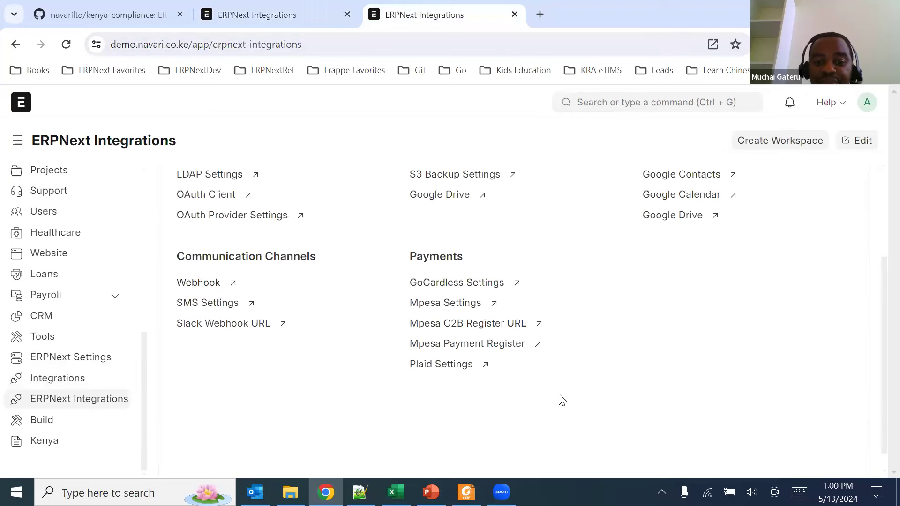
# Open the Mpesa Settings list and look through the fields of the Mpesa Express record.
pyautogui.click(445, 303)
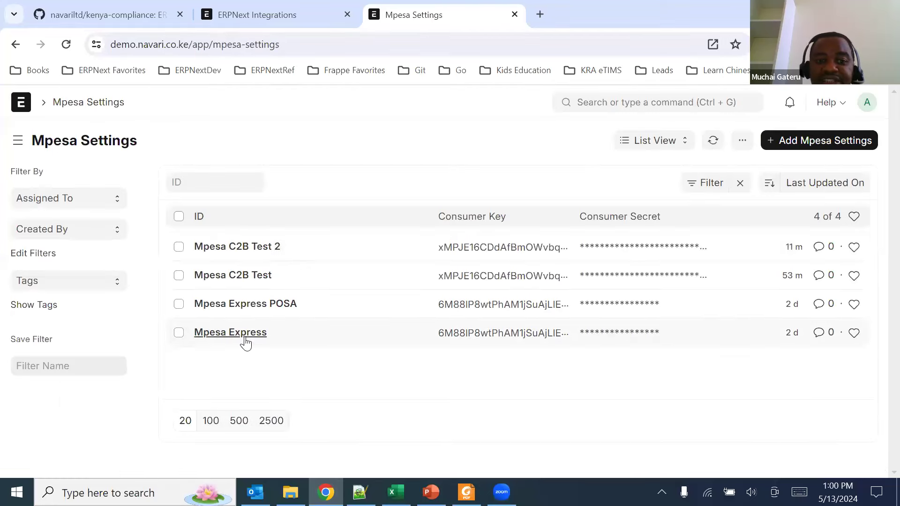
pyautogui.click(244, 339)
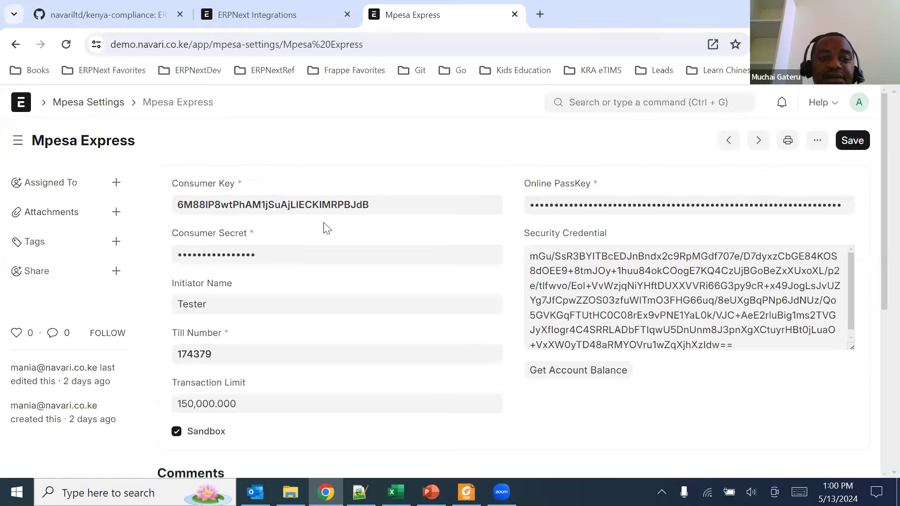
pyautogui.scroll(-1, 231, 261)
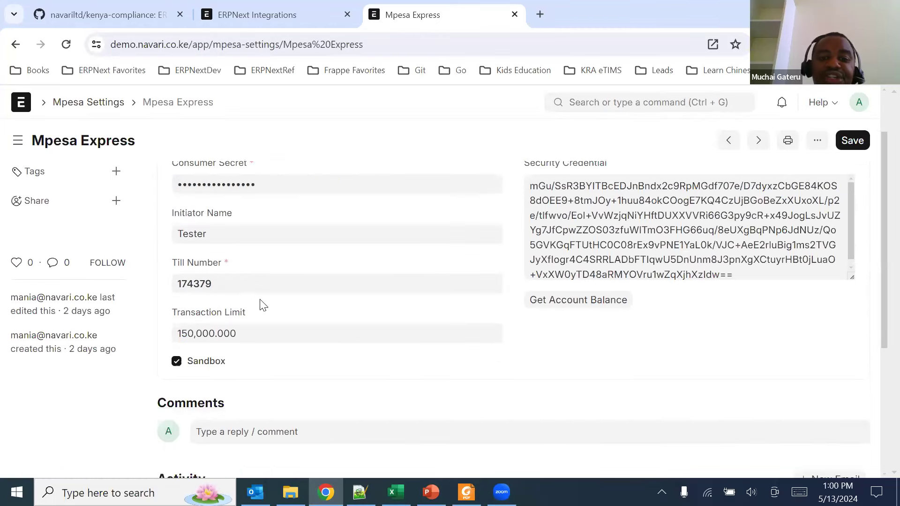
pyautogui.scroll(1, 381, 327)
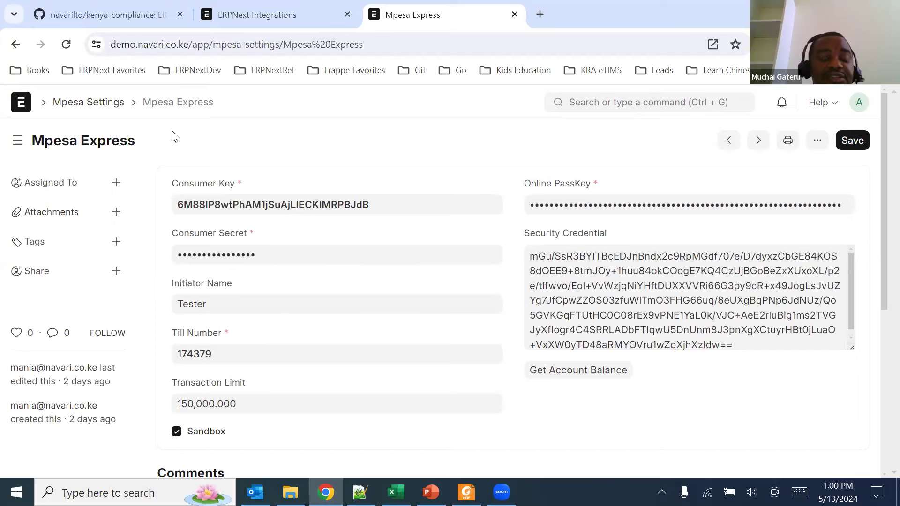
# View the Mpesa C2B Test 2 settings record and return to the ERPNext Integrations workspace.
pyautogui.click(16, 44)
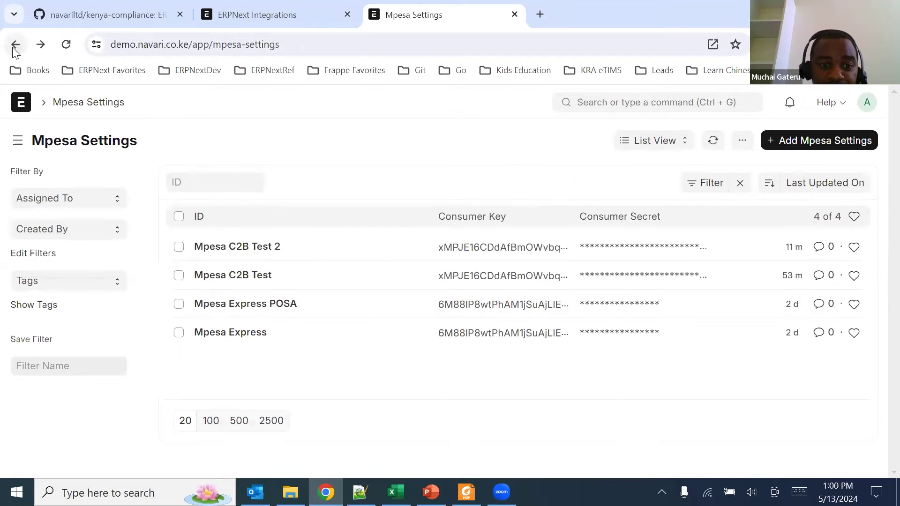
pyautogui.click(257, 251)
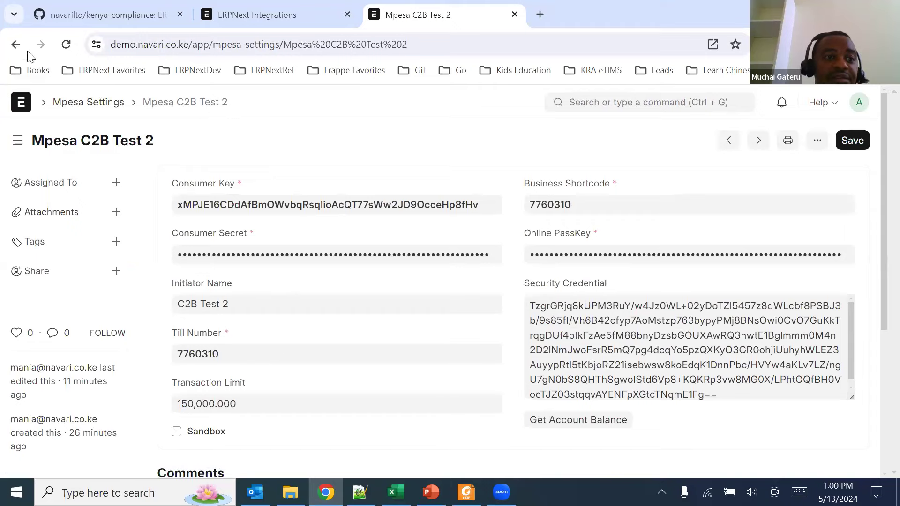
pyautogui.click(15, 44)
pyautogui.click(16, 44)
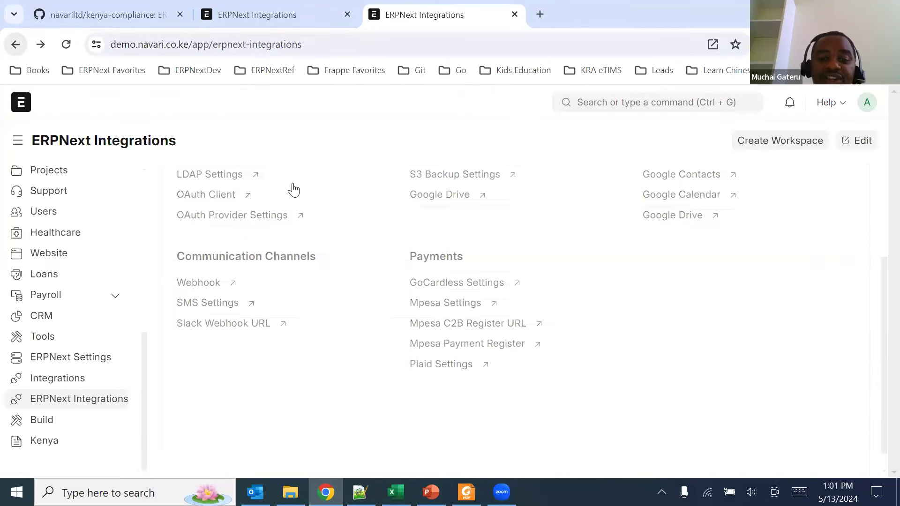
# Check the Register Status of the Mpesa C2B Test record under Mpesa C2B Register URL and return to the ERPNext Integrations workspace.
pyautogui.click(474, 333)
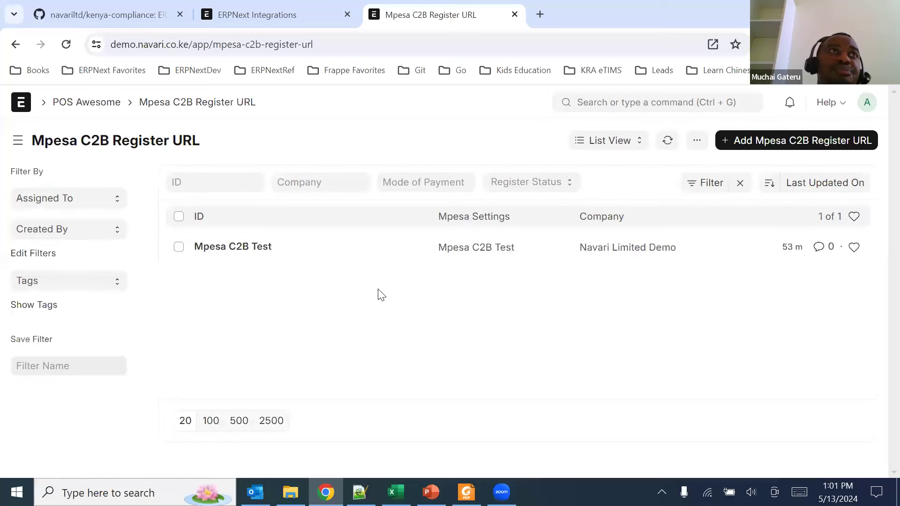
pyautogui.click(236, 252)
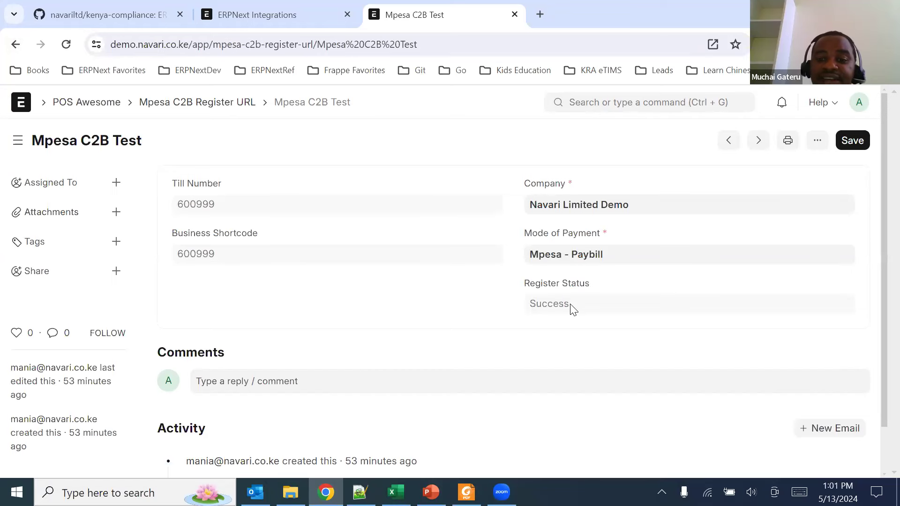
pyautogui.moveTo(571, 309); pyautogui.dragTo(518, 311)
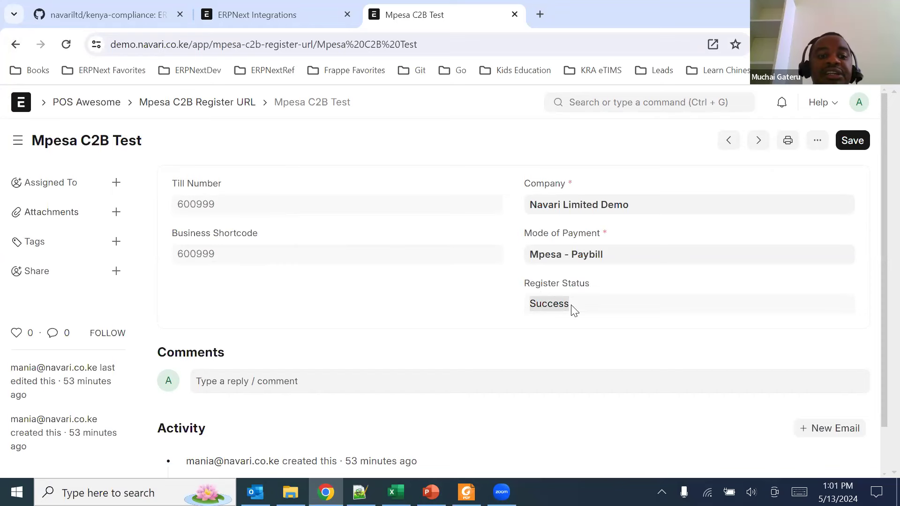
pyautogui.click(206, 103)
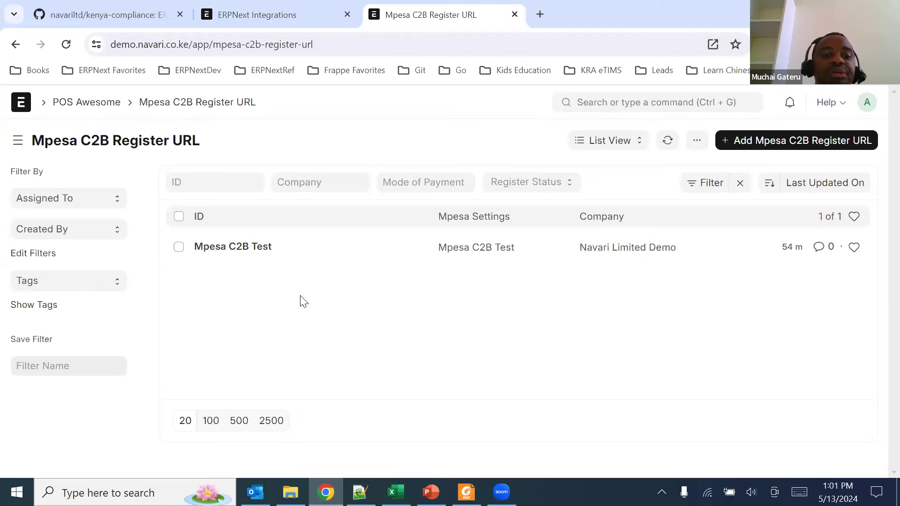
pyautogui.click(21, 103)
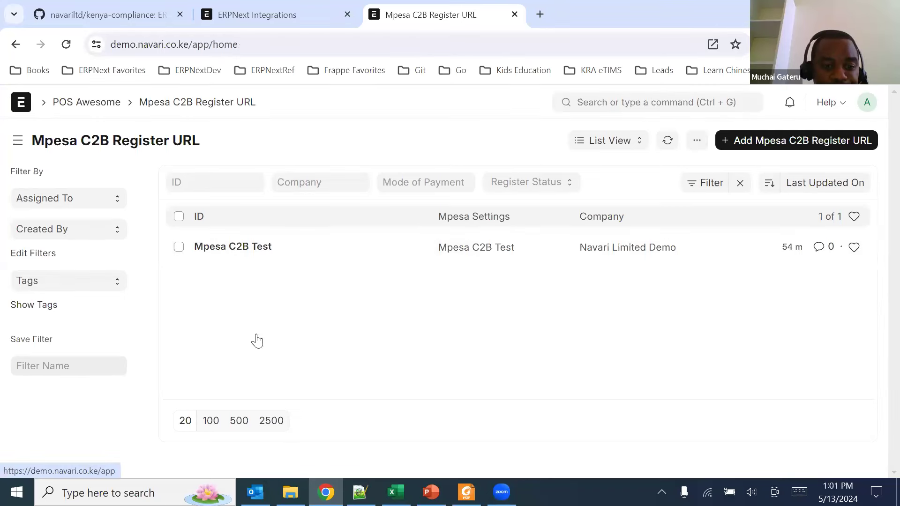
pyautogui.click(65, 399)
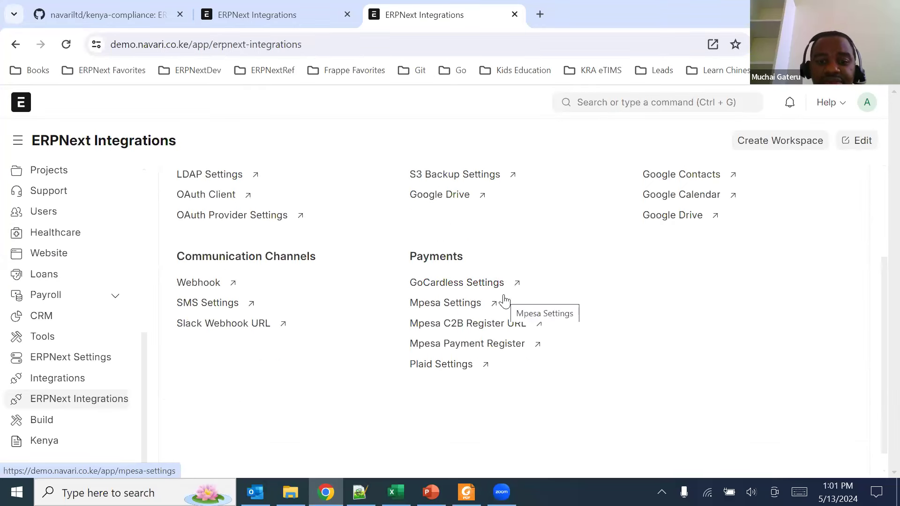
# Open the draft entry in the Mpesa Payment Register and examine its transaction details, including the MSISDN and First Name fields.
pyautogui.click(474, 348)
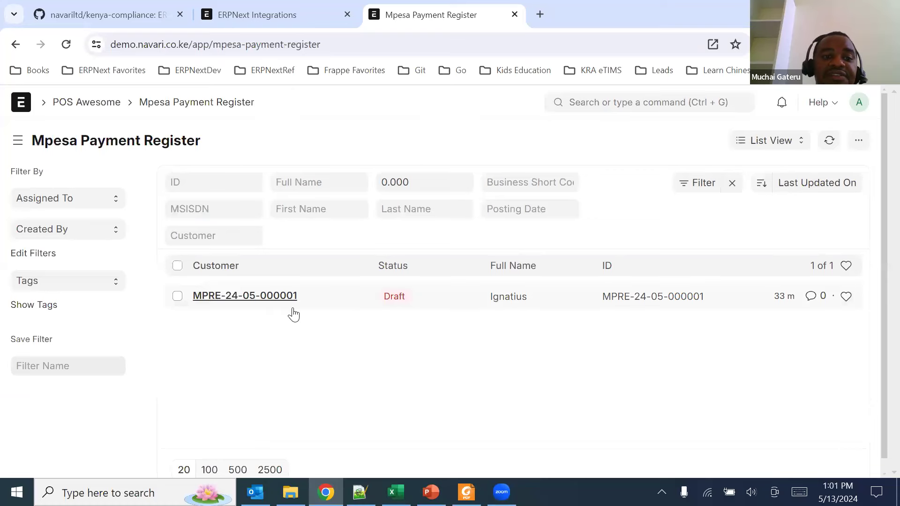
pyautogui.click(255, 300)
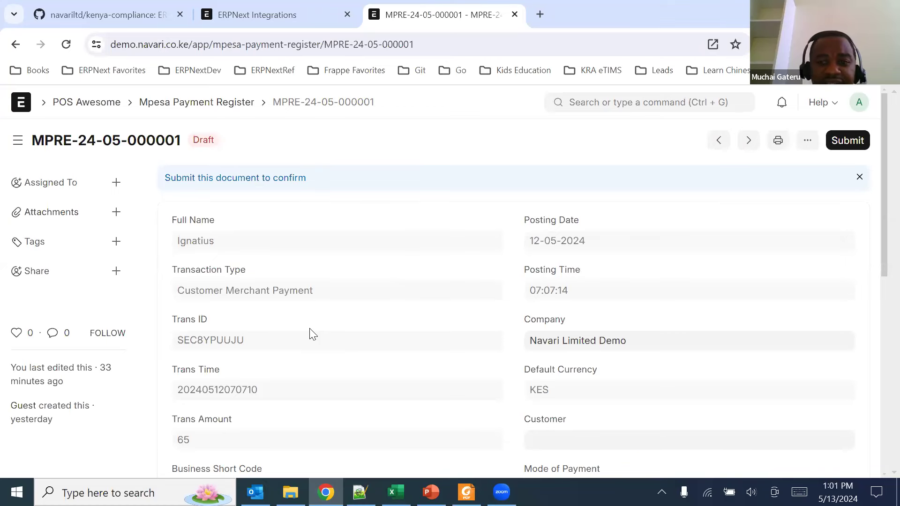
pyautogui.scroll(-2, 311, 334)
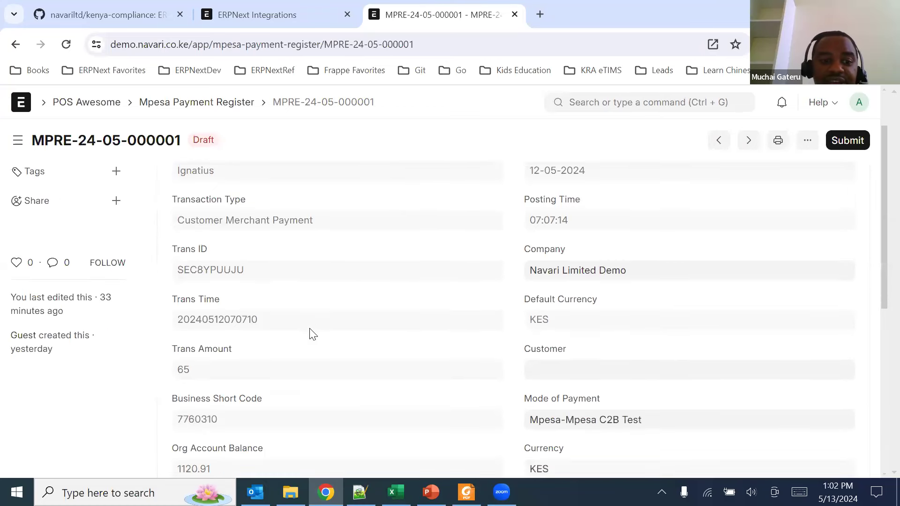
pyautogui.scroll(-4, 311, 334)
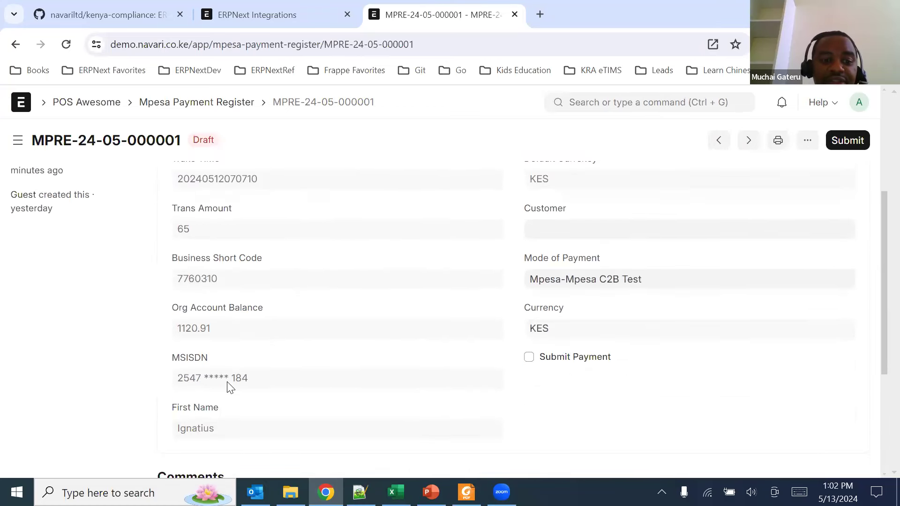
pyautogui.moveTo(187, 386); pyautogui.dragTo(265, 382)
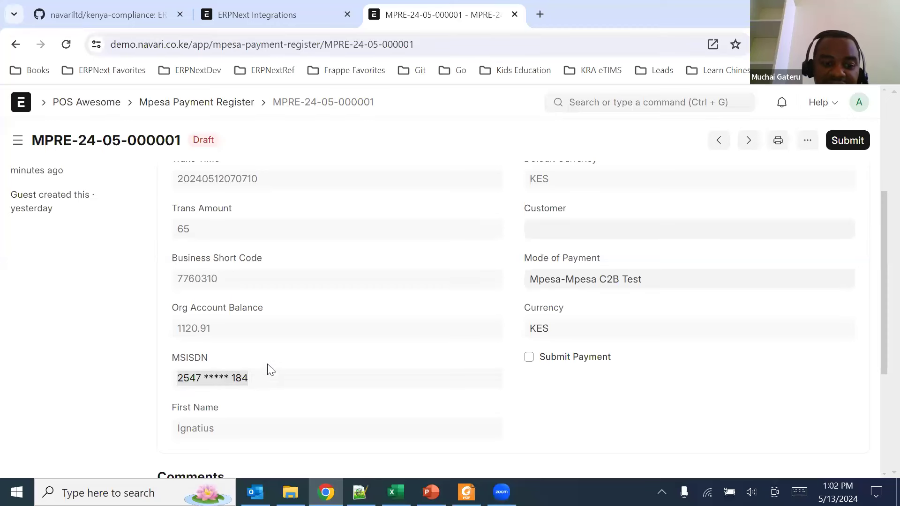
pyautogui.doubleClick(185, 431)
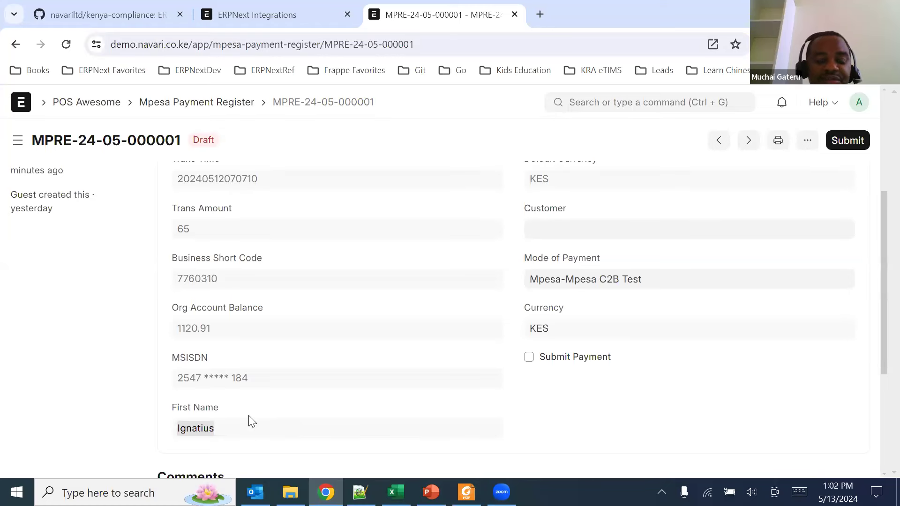
pyautogui.scroll(3, 250, 421)
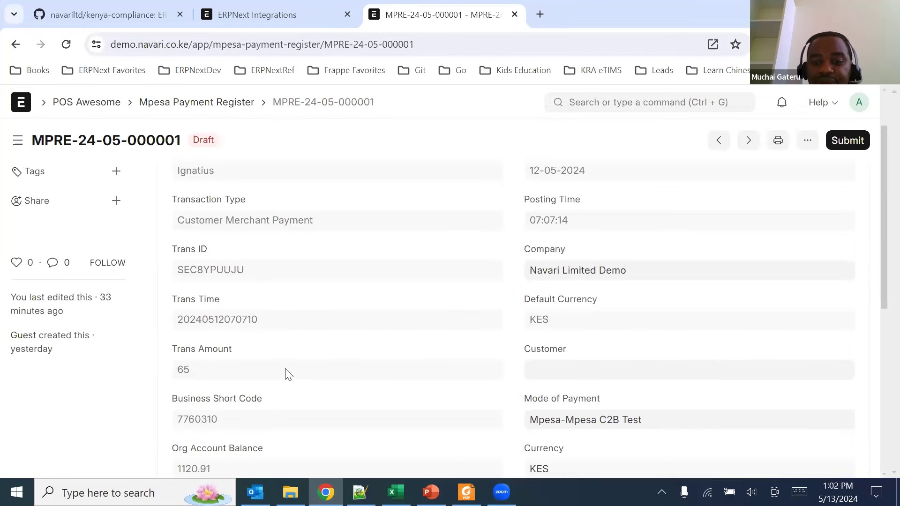
pyautogui.scroll(2, 288, 374)
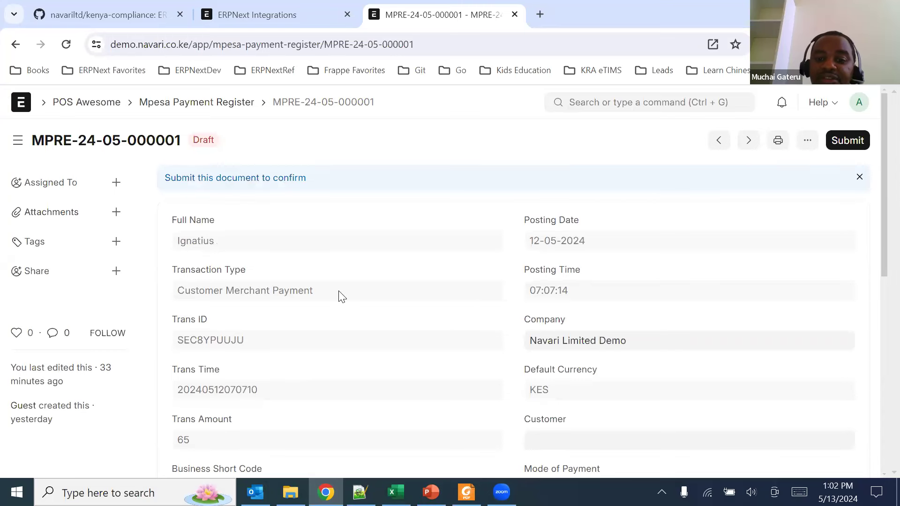
# Review the Company, Customer, Mode of Payment and Submit Payment fields of the draft payment register entry, and return to the Home workspace.
pyautogui.scroll(-3, 342, 295)
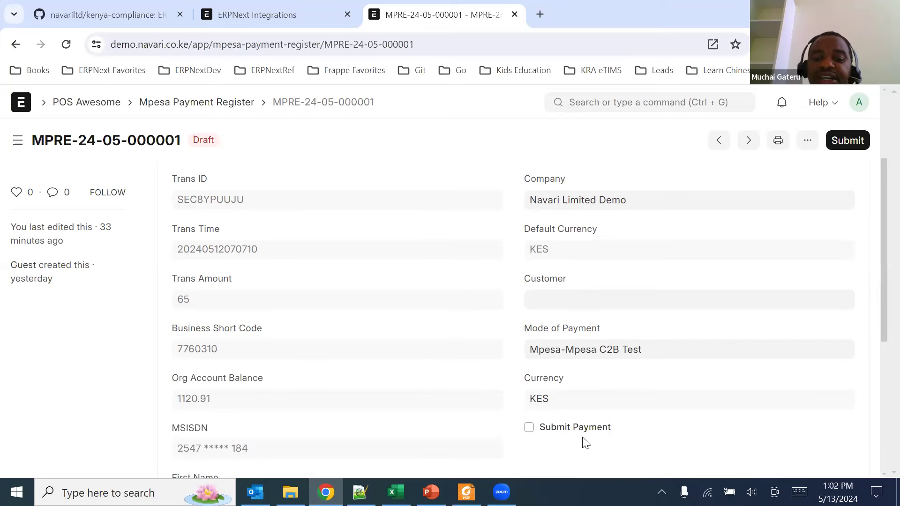
pyautogui.scroll(3, 416, 317)
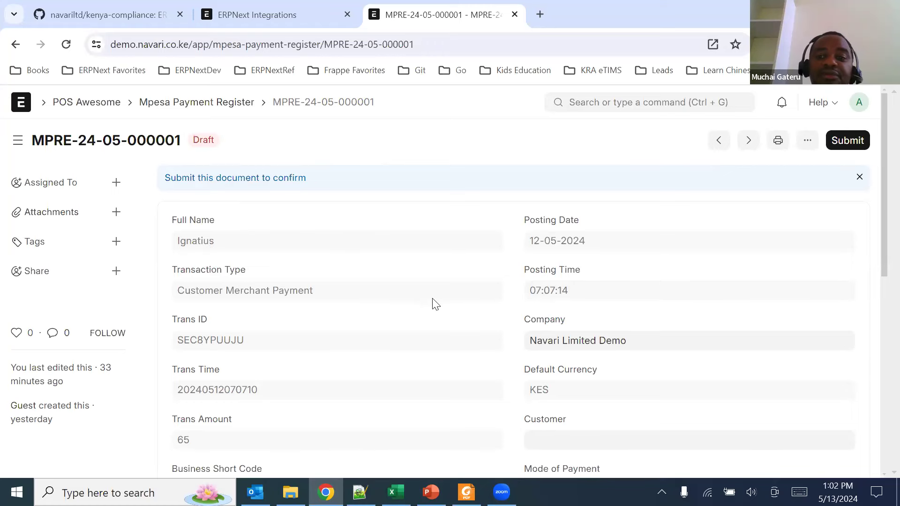
pyautogui.click(21, 103)
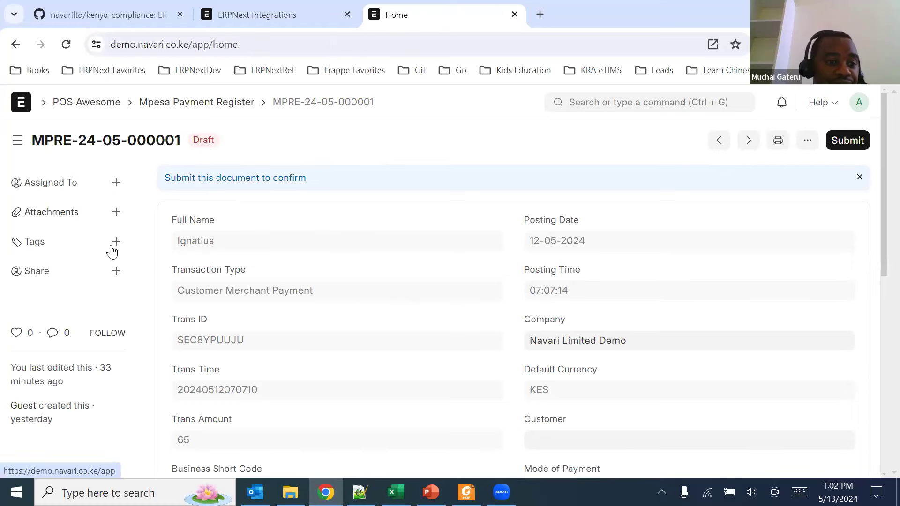
# Open the Selling workspace and launch the standard Point of Sale from its quick access shortcuts.
pyautogui.scroll(3, 72, 281)
pyautogui.scroll(3, 72, 282)
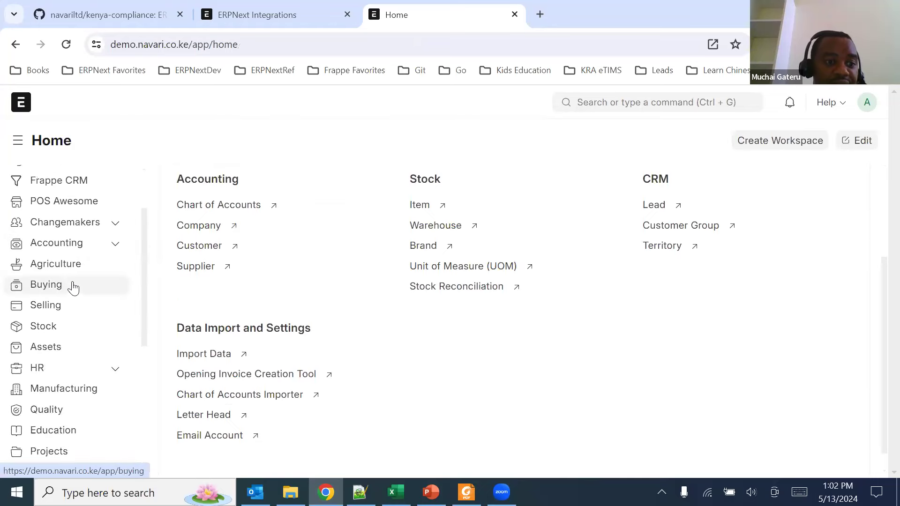
pyautogui.click(63, 306)
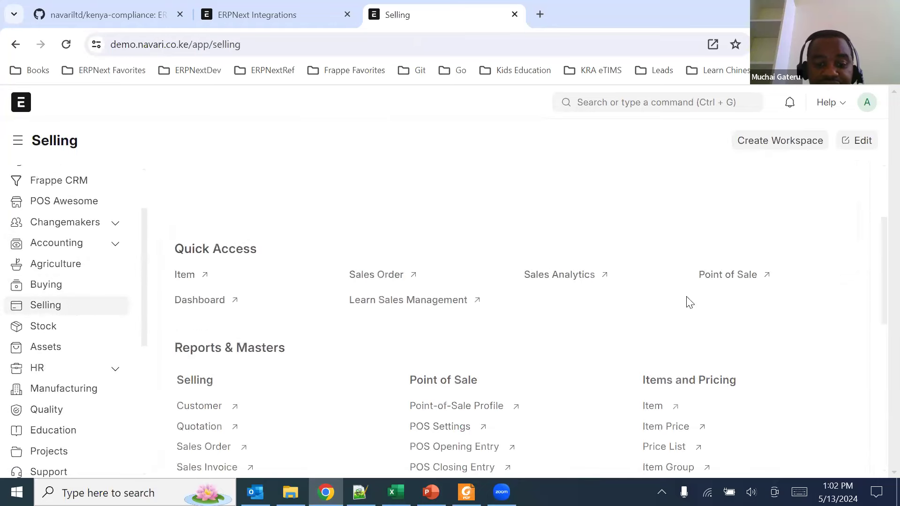
pyautogui.click(431, 492)
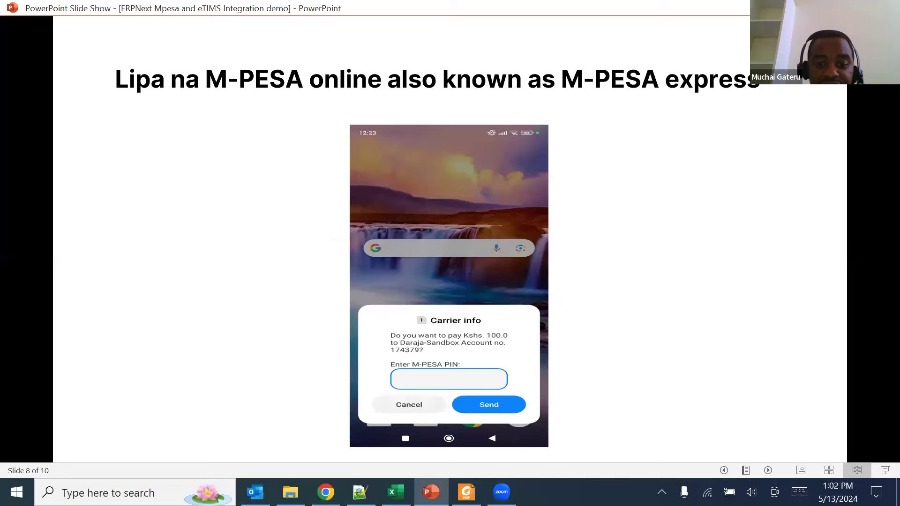
pyautogui.click(325, 492)
pyautogui.scroll(-2, 656, 333)
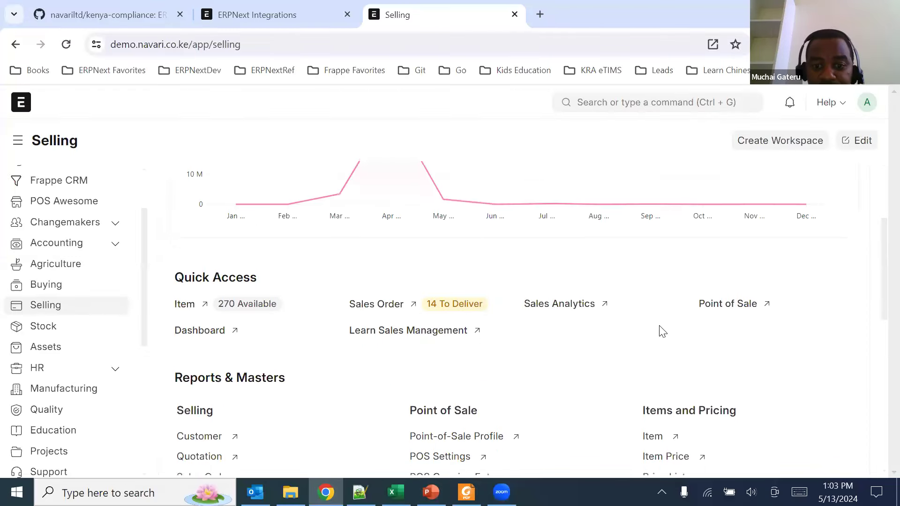
pyautogui.click(727, 247)
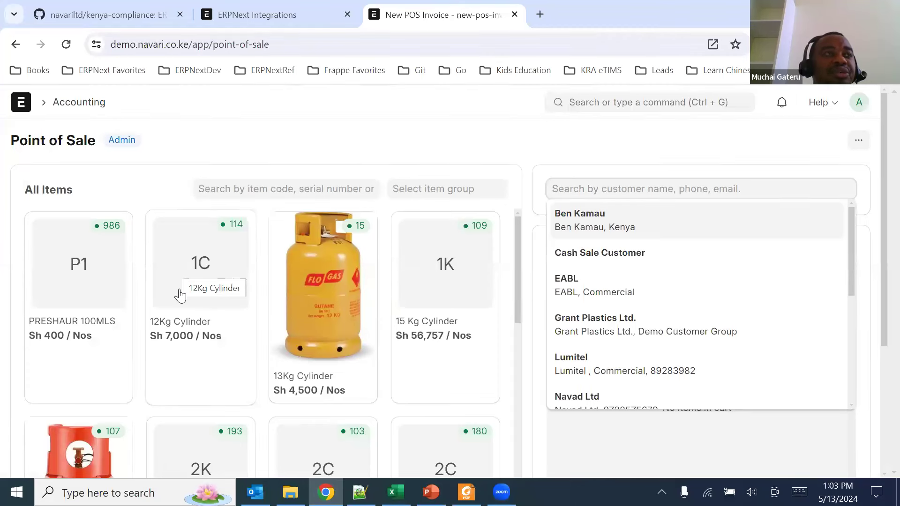
# Open the Mode of Payment list from the Accounting workspace and sort it by last updated, newest first.
pyautogui.click(63, 105)
pyautogui.scroll(-8, 480, 259)
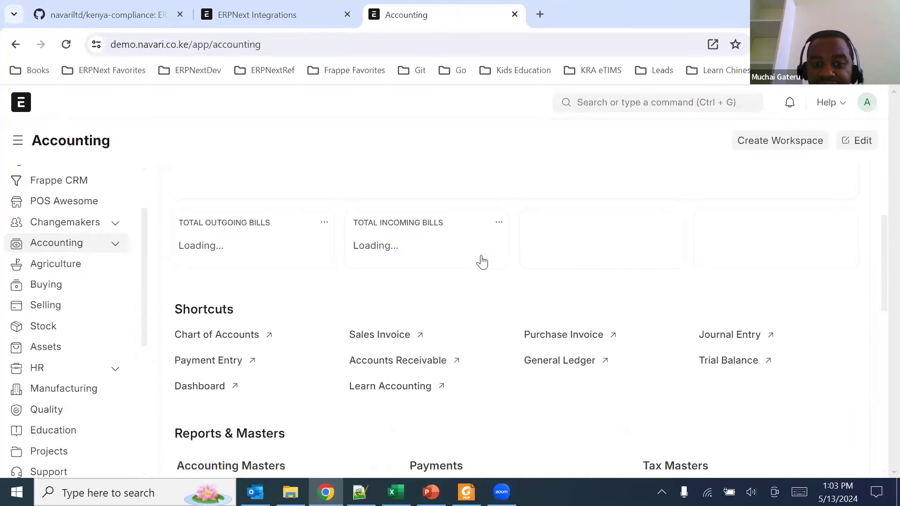
pyautogui.scroll(-3, 391, 294)
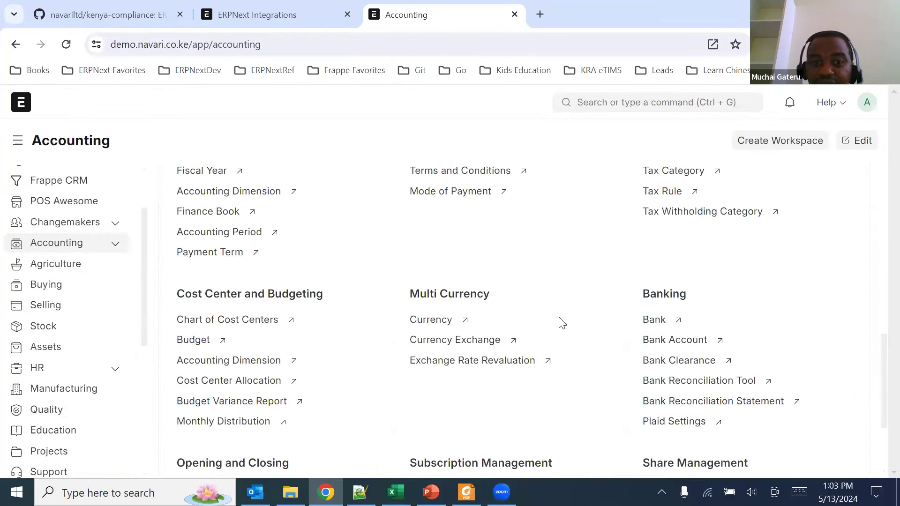
pyautogui.click(440, 193)
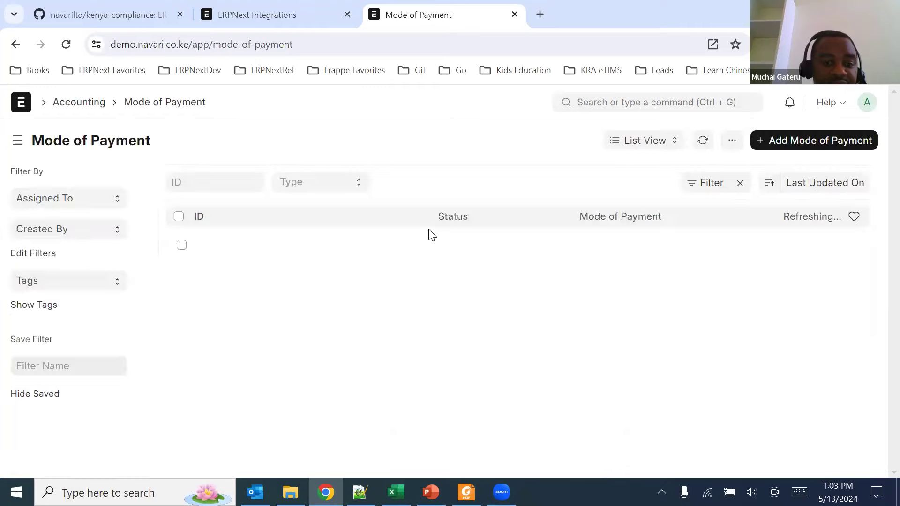
pyautogui.scroll(-5, 311, 415)
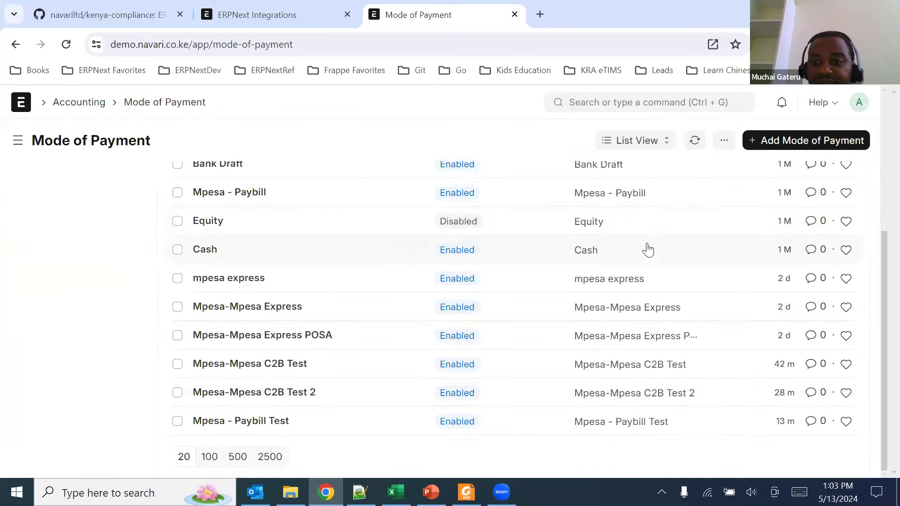
pyautogui.scroll(5, 796, 257)
pyautogui.click(761, 182)
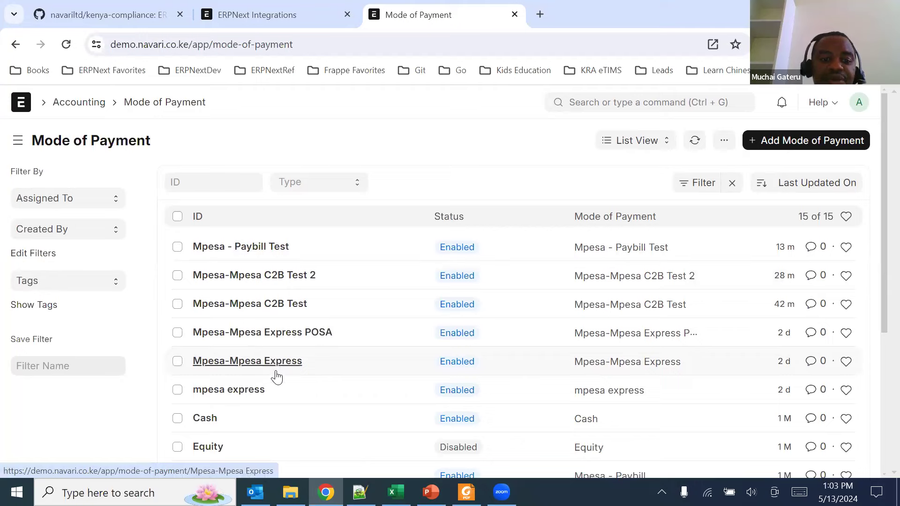
# Go back to the Selling workspace and reopen the Point of Sale for a new POS invoice.
pyautogui.click(21, 102)
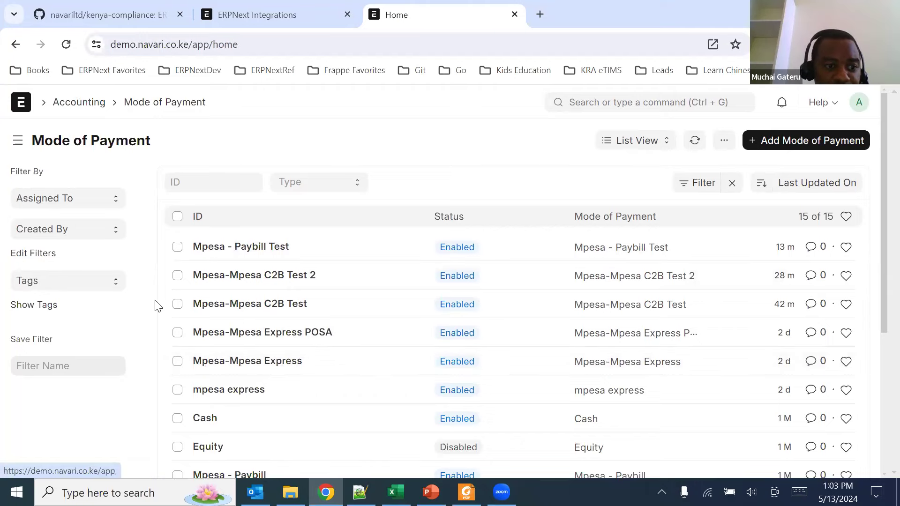
pyautogui.click(80, 313)
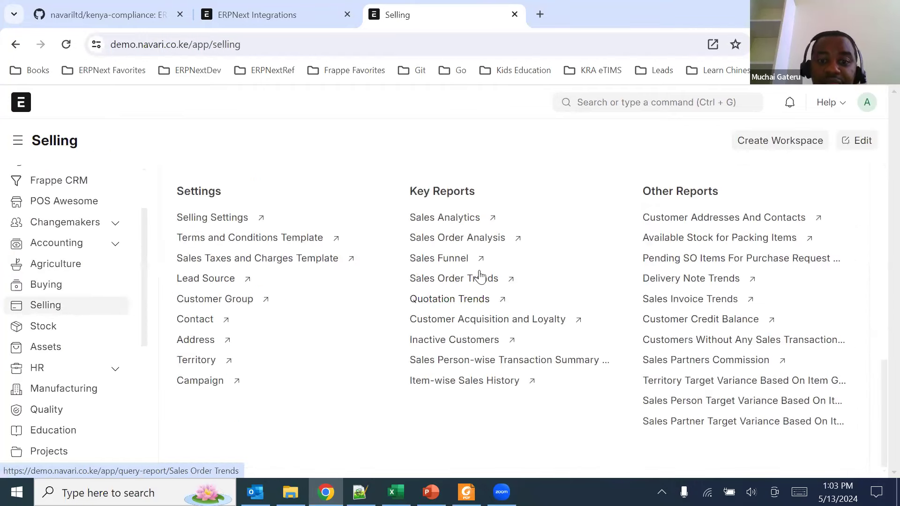
pyautogui.scroll(5, 473, 280)
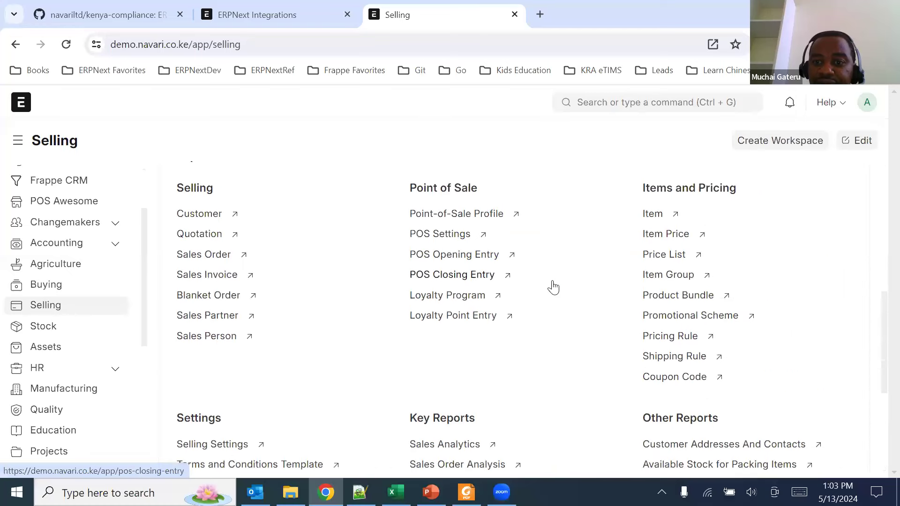
pyautogui.scroll(3, 511, 294)
pyautogui.click(736, 224)
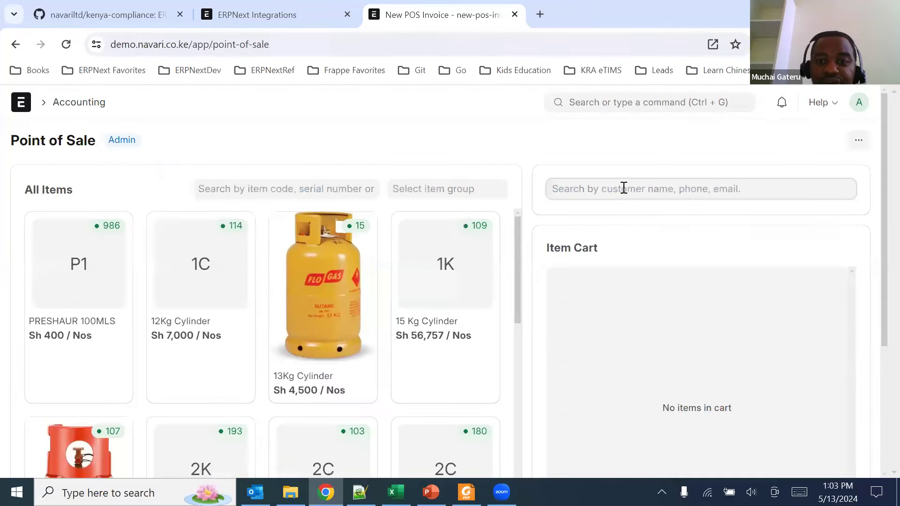
# Search the customers for "nav" and select Navad Ltd for the POS invoice.
pyautogui.click(624, 186)
pyautogui.write('nav')
pyautogui.click(598, 209)
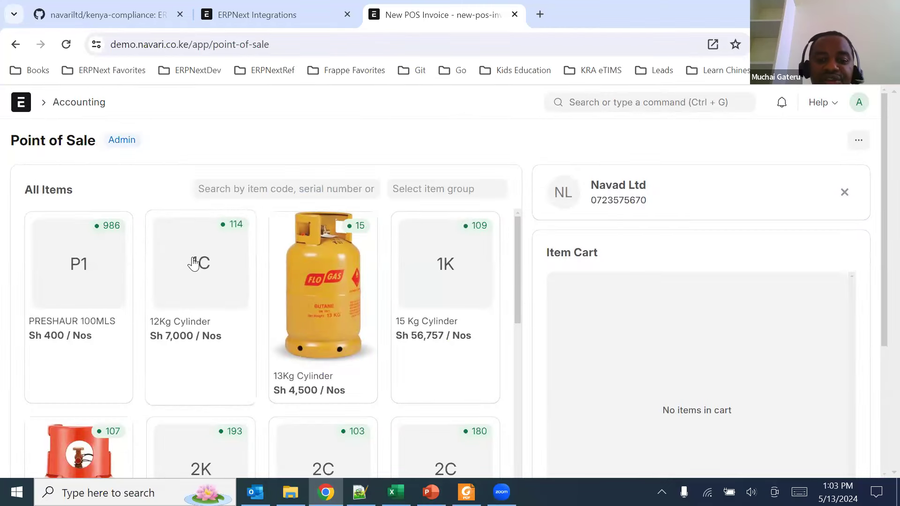
# Search the items for "meta" and add one Metal item to the cart.
pyautogui.scroll(-8, 196, 263)
pyautogui.scroll(-10, 241, 301)
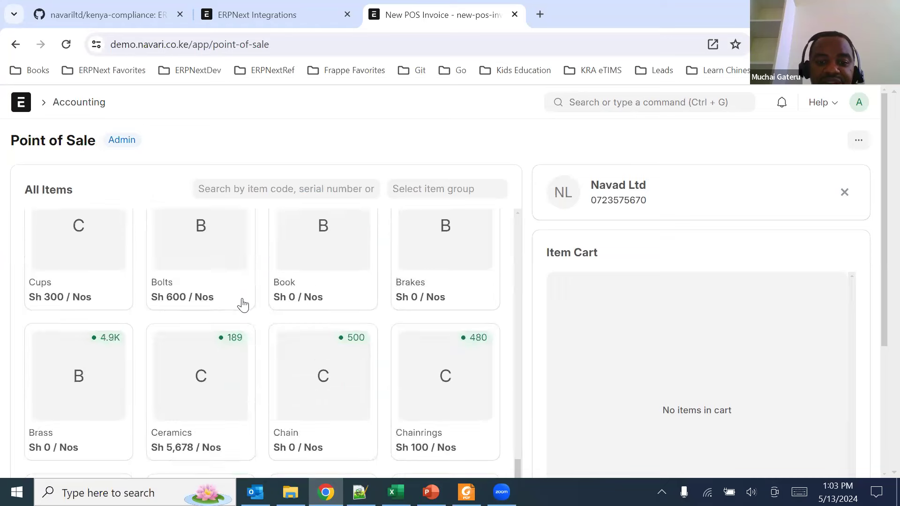
pyautogui.scroll(-3, 241, 305)
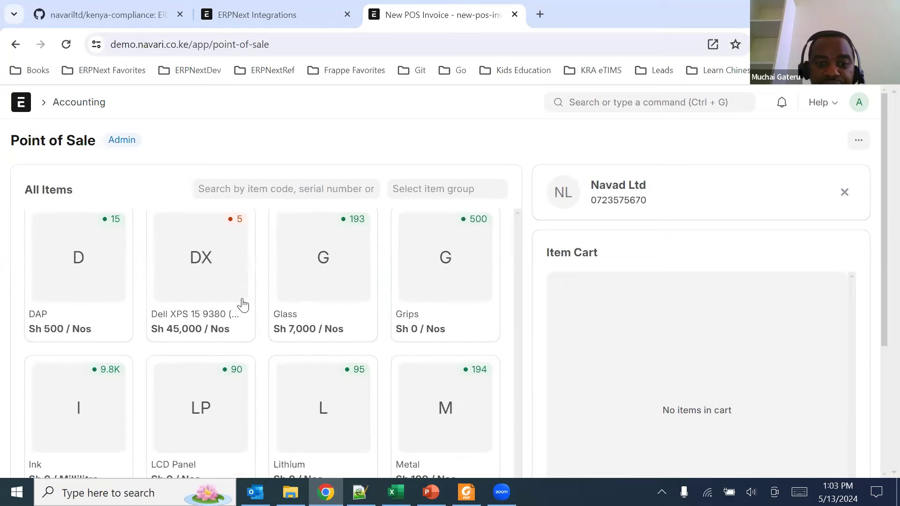
pyautogui.scroll(12, 273, 286)
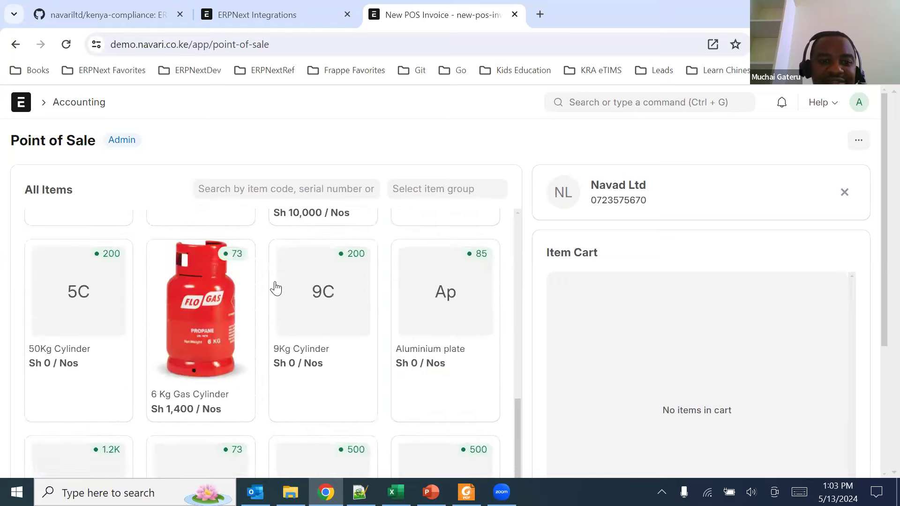
pyautogui.click(320, 189)
pyautogui.write('meta')
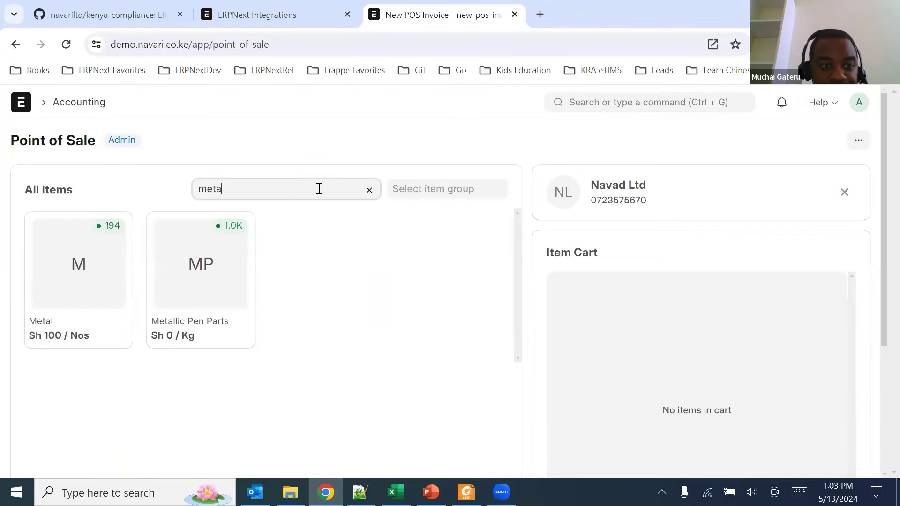
pyautogui.click(52, 333)
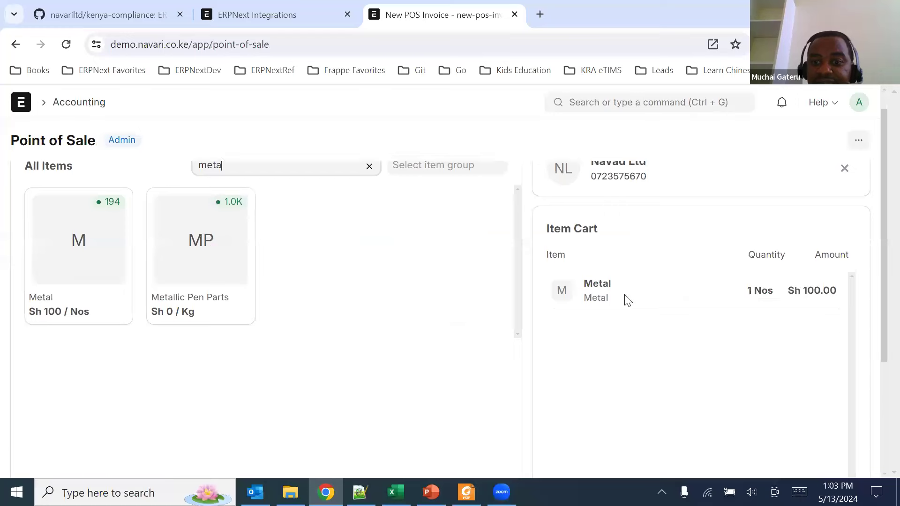
# Check out the cart and enter 100 as the Mpesa-Mpesa Express payment amount.
pyautogui.click(836, 452)
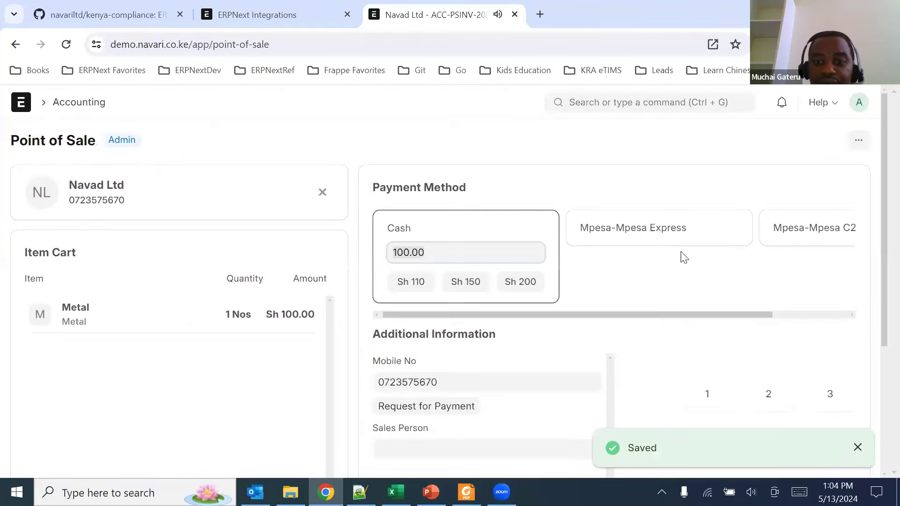
pyautogui.click(632, 235)
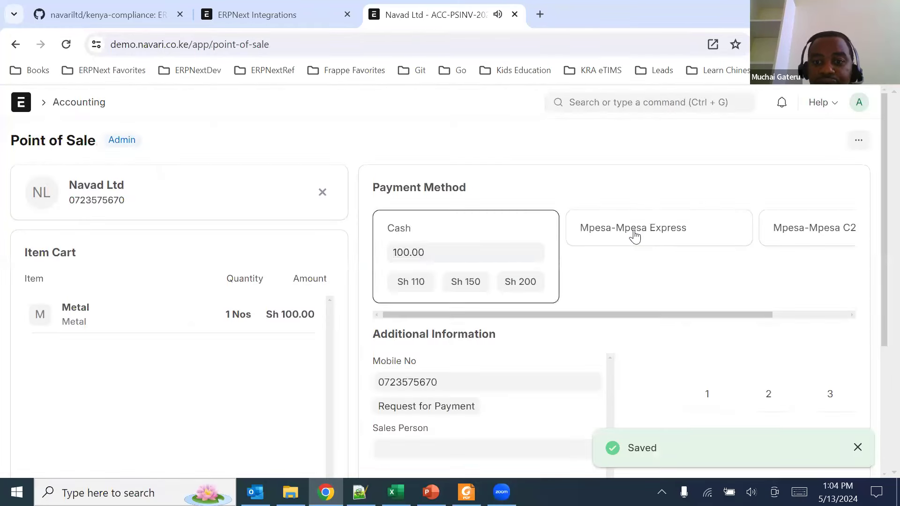
pyautogui.moveTo(566, 252); pyautogui.dragTo(366, 231)
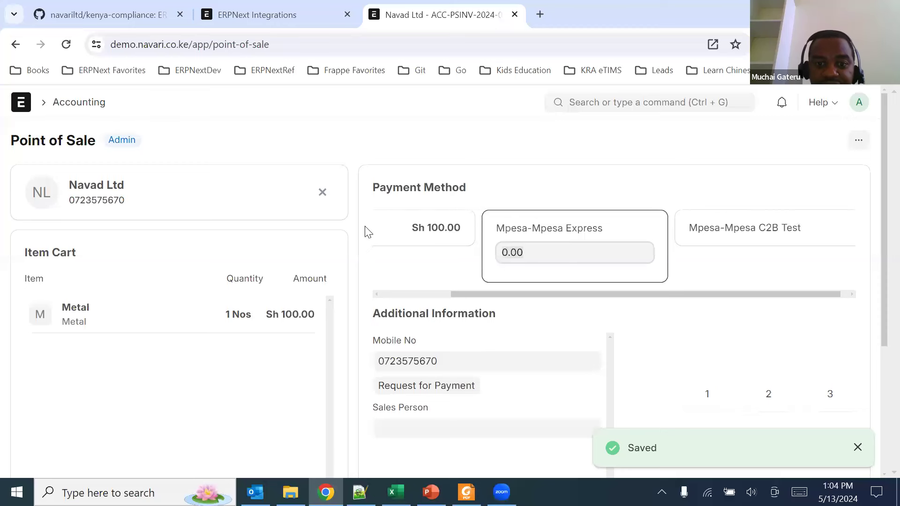
pyautogui.write('100')
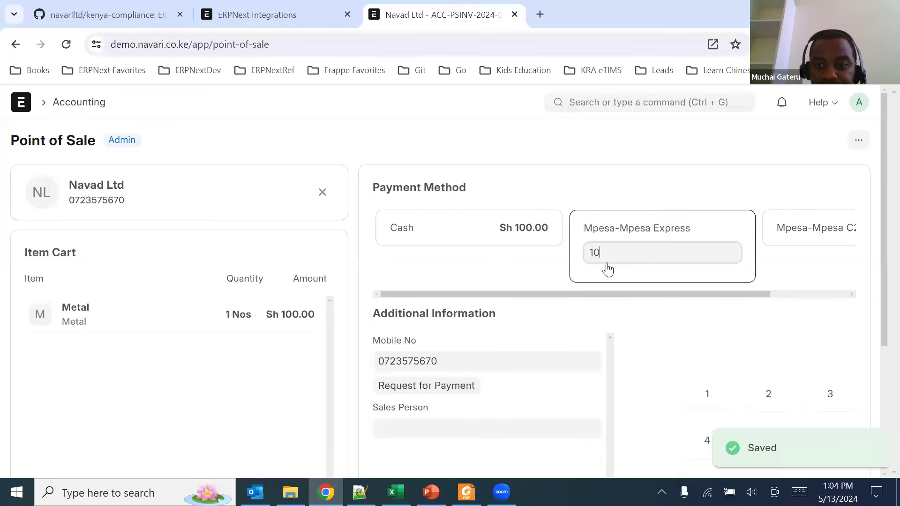
pyautogui.click(532, 323)
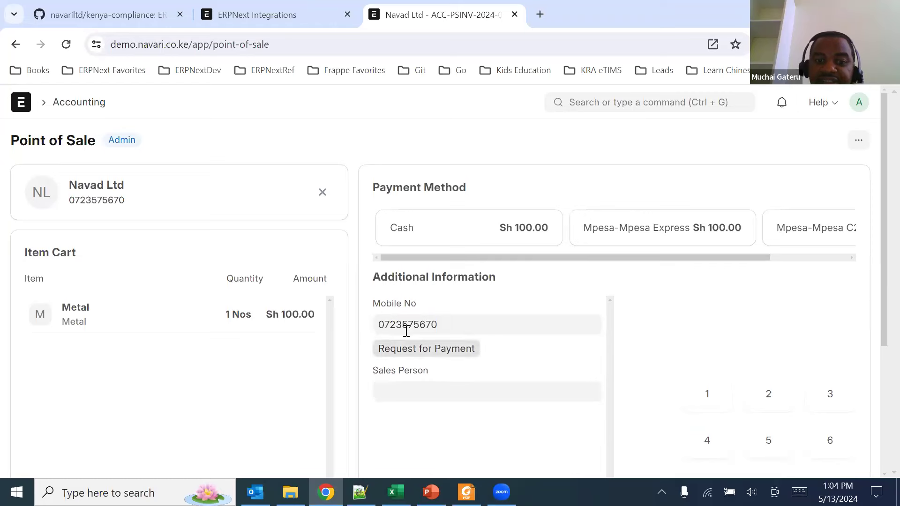
# Request the Mpesa Express payment for the invoice and show the M-PESA express slide in PowerPoint while the request is processed.
pyautogui.click(419, 354)
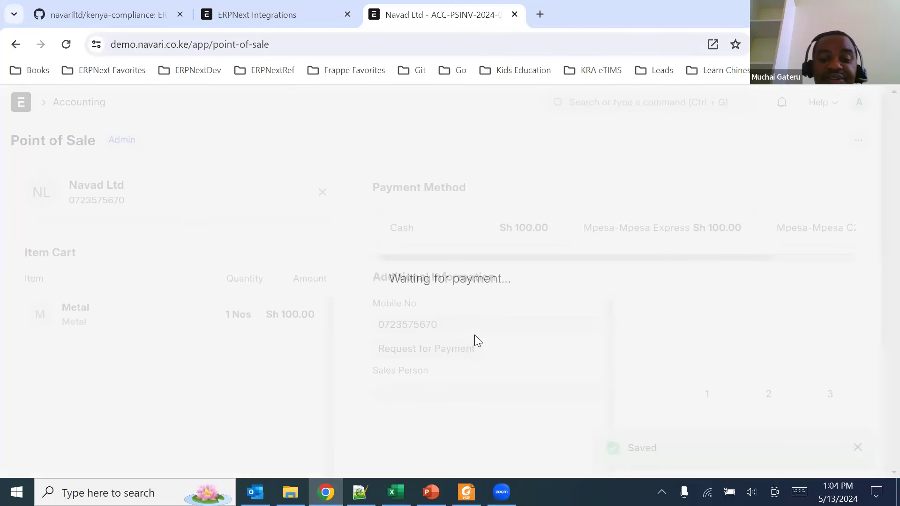
pyautogui.click(431, 492)
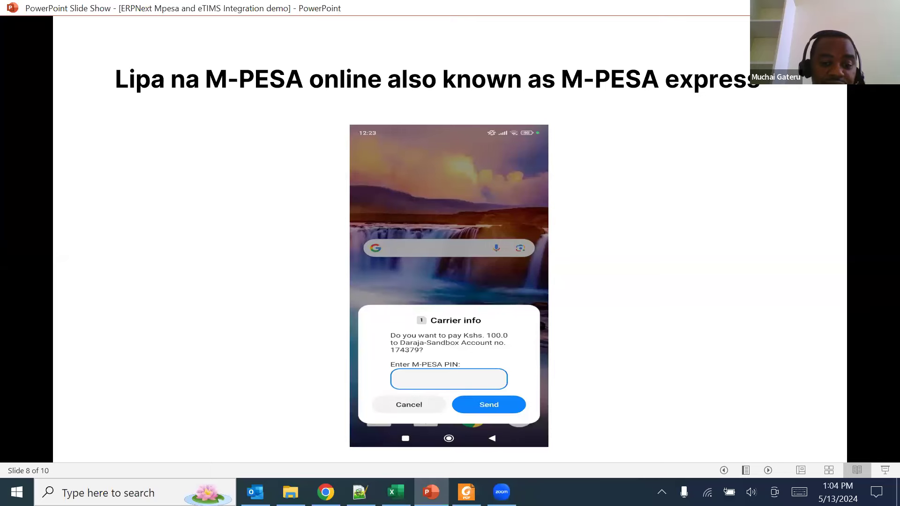
pyautogui.click(326, 492)
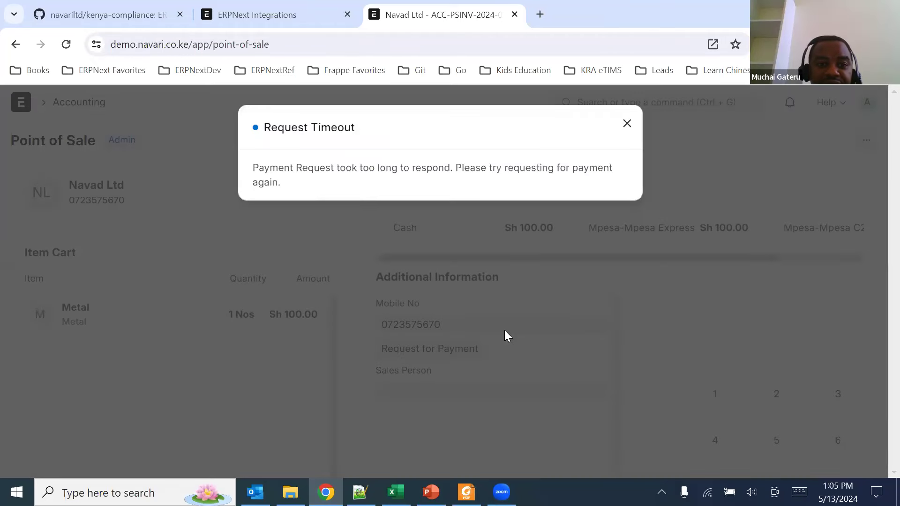
pyautogui.click(626, 123)
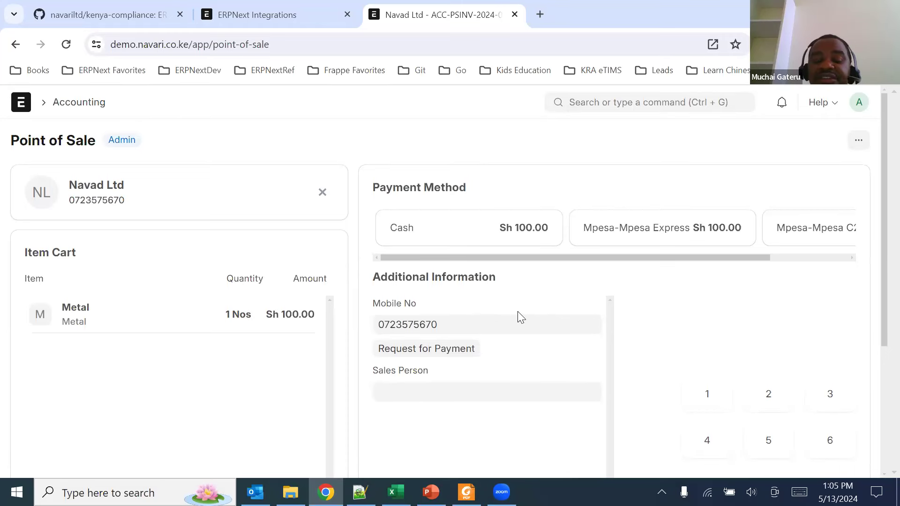
# Leave the Point of Sale and launch the POS Awesome sales screen from the POS Awesome workspace.
pyautogui.click(21, 102)
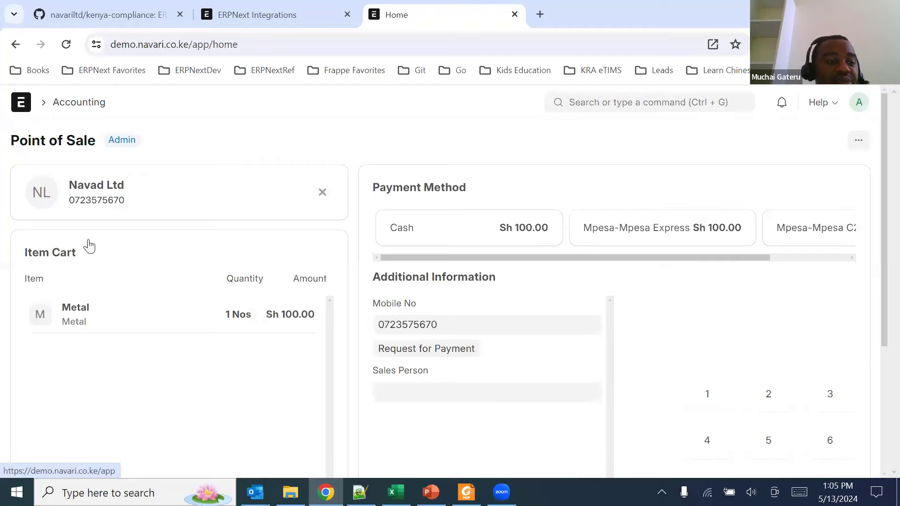
pyautogui.click(75, 202)
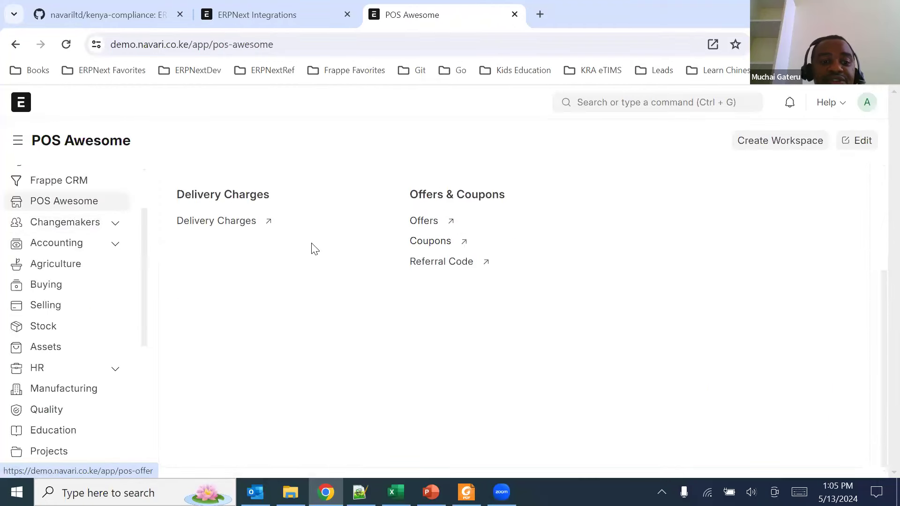
pyautogui.click(239, 298)
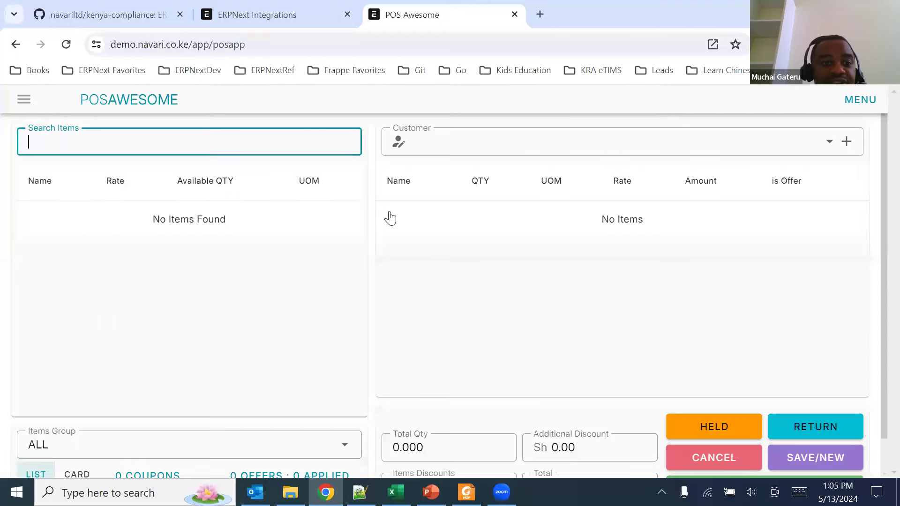
# Search the POS Awesome items for "meta" and add the Metal item to the invoice.
pyautogui.scroll(-2, 262, 197)
pyautogui.scroll(2, 244, 183)
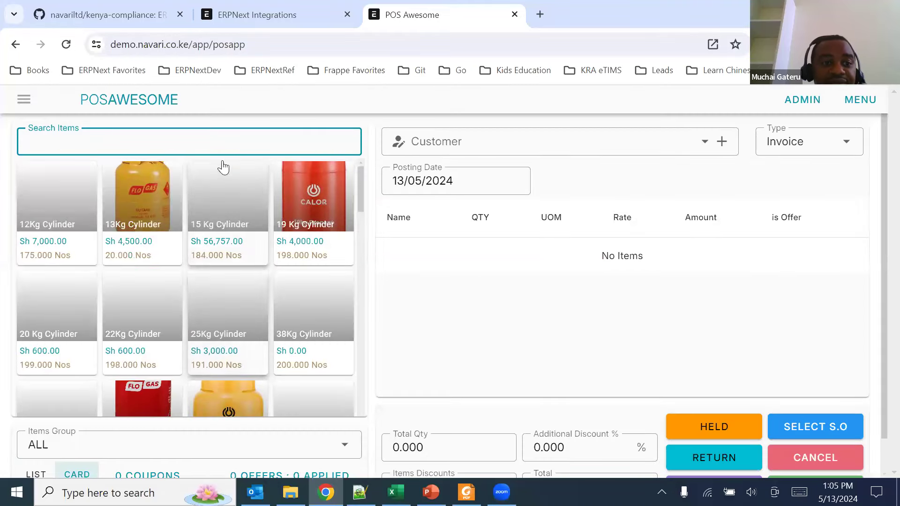
pyautogui.write('ta')
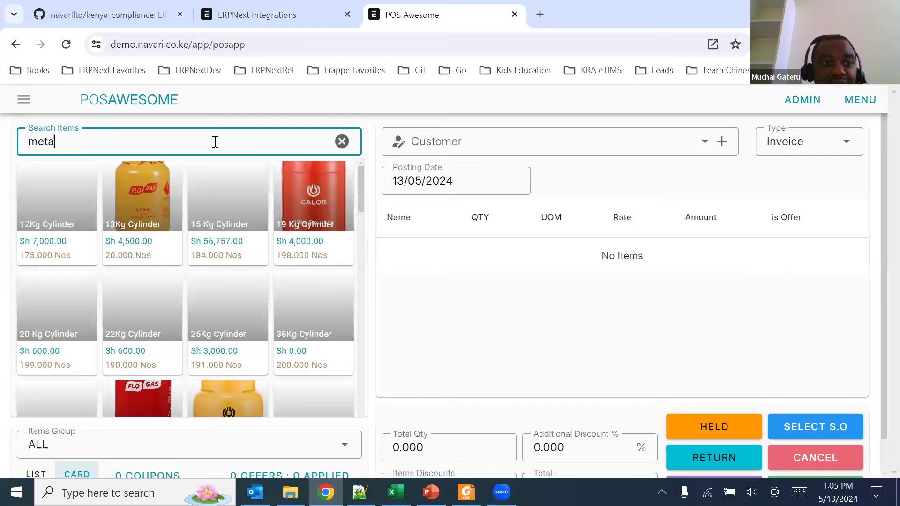
pyautogui.click(47, 215)
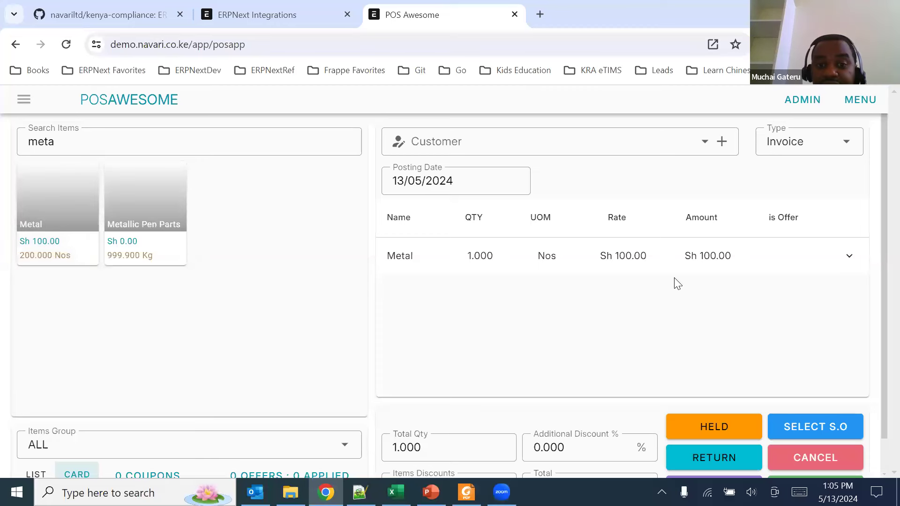
# Look up the invoice customer with "nava" and proceed to the payment options for the Metal sale.
pyautogui.click(553, 141)
pyautogui.write('navar')
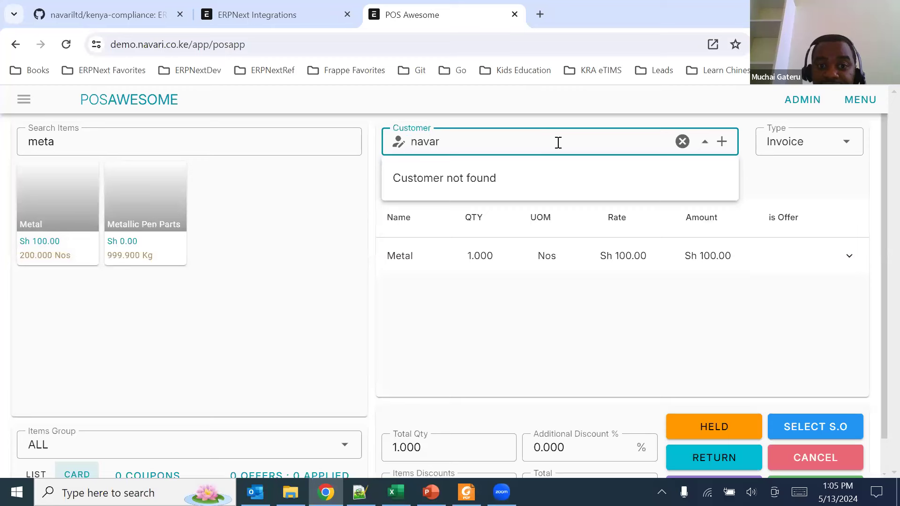
pyautogui.press('BackSpace')
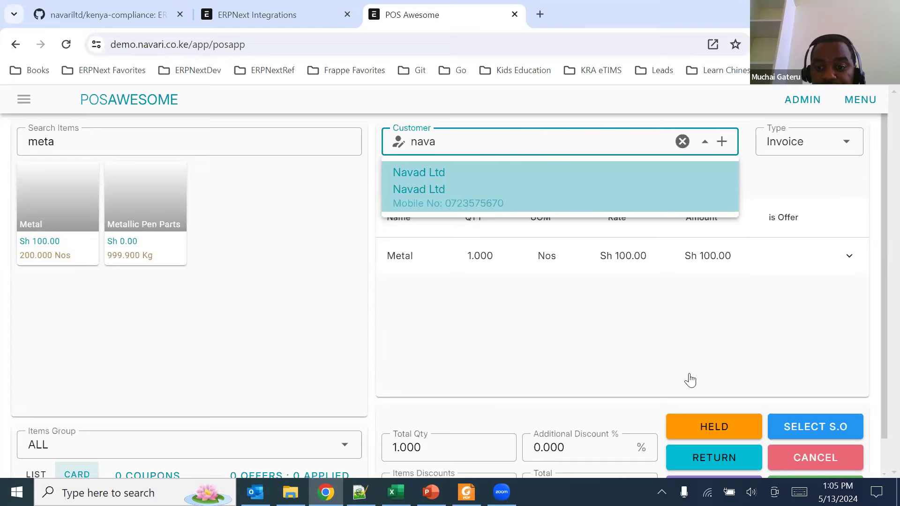
pyautogui.scroll(-1, 434, 246)
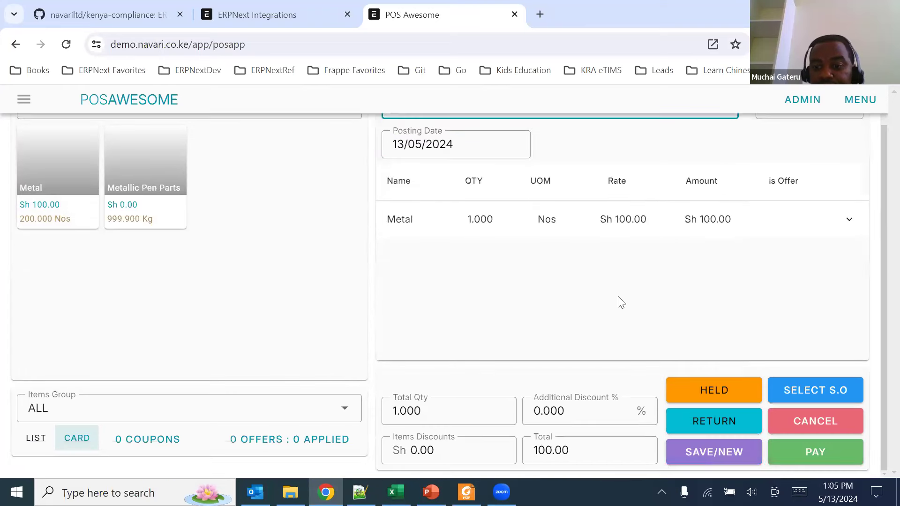
pyautogui.click(840, 447)
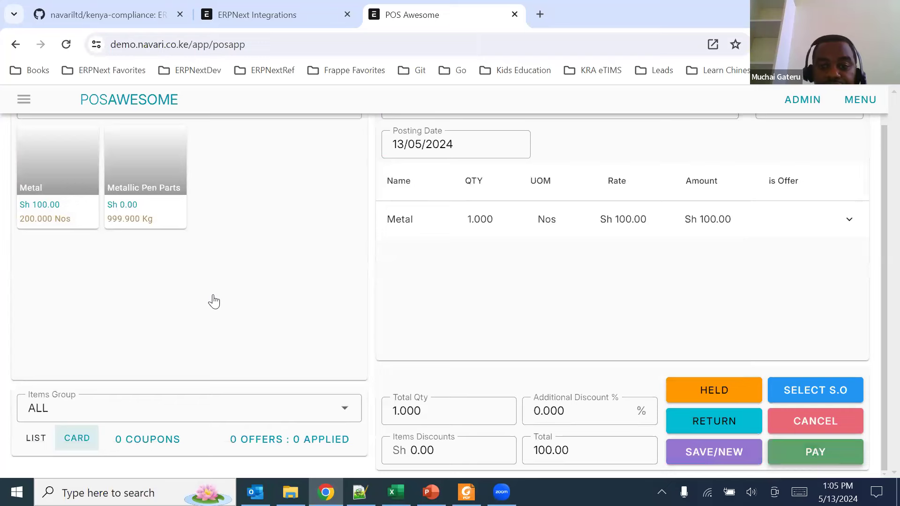
# Assign the full 100.00 payment to Mpesa-Mpesa Express, and switch it over to Mpesa-Mpesa C2B Test.
pyautogui.scroll(1, 215, 299)
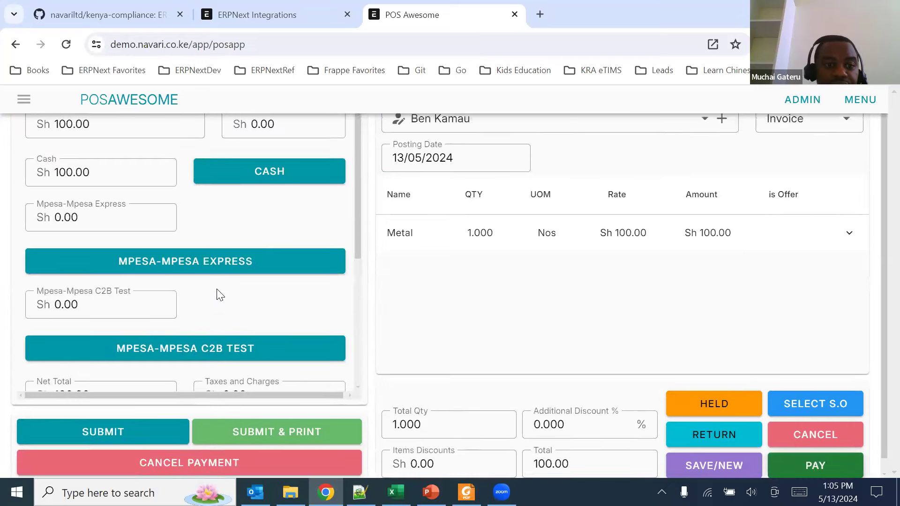
pyautogui.click(185, 289)
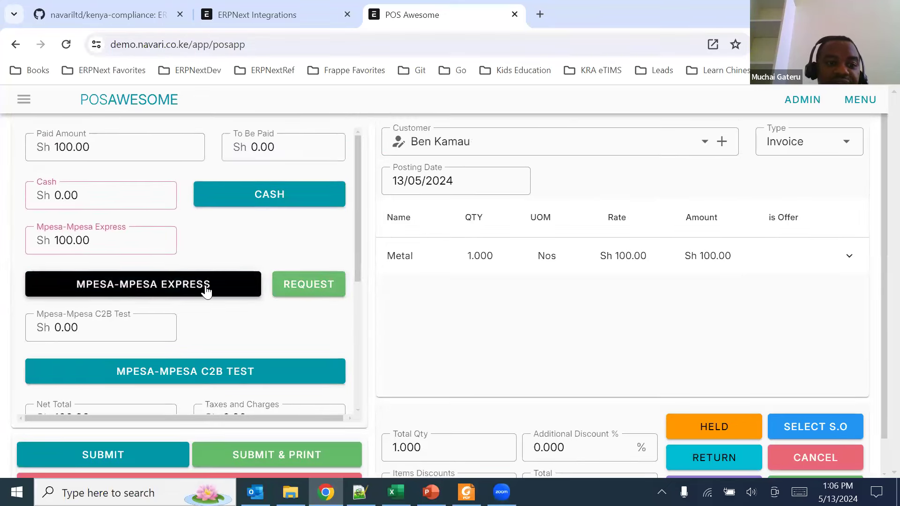
pyautogui.scroll(-3, 250, 237)
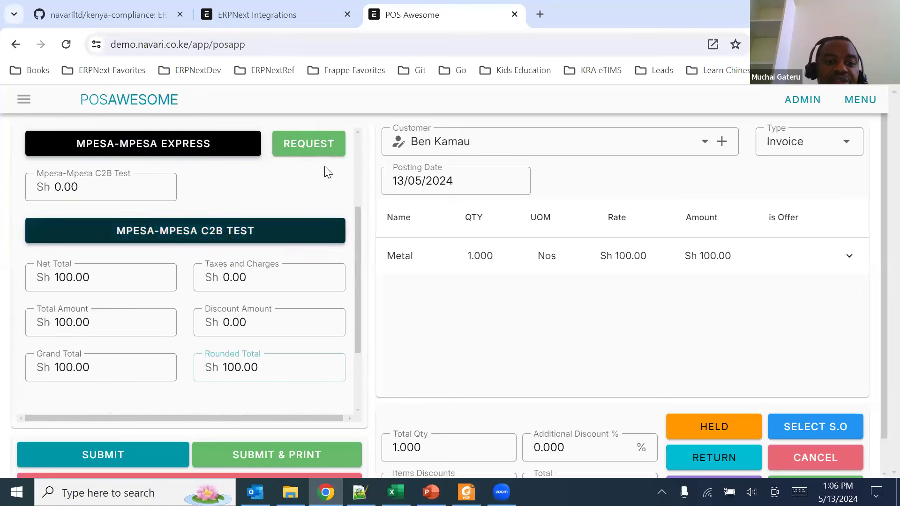
pyautogui.click(203, 242)
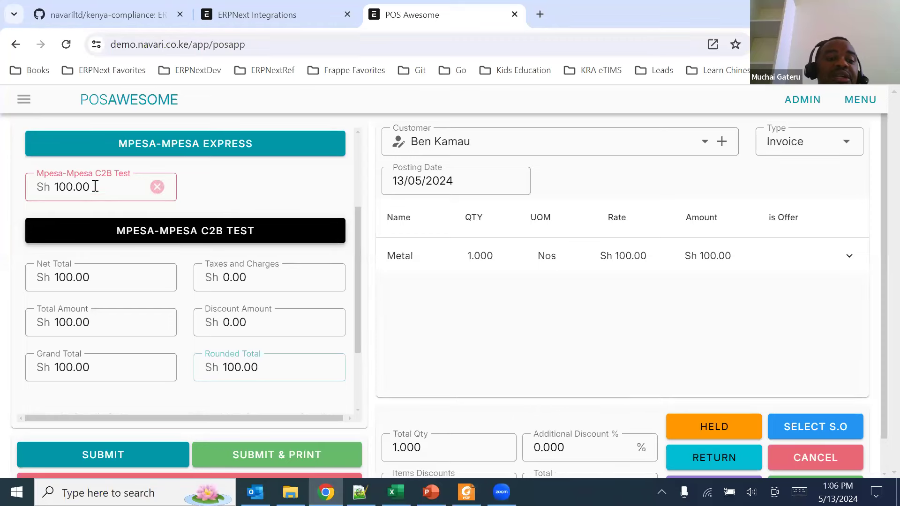
pyautogui.scroll(3, 192, 238)
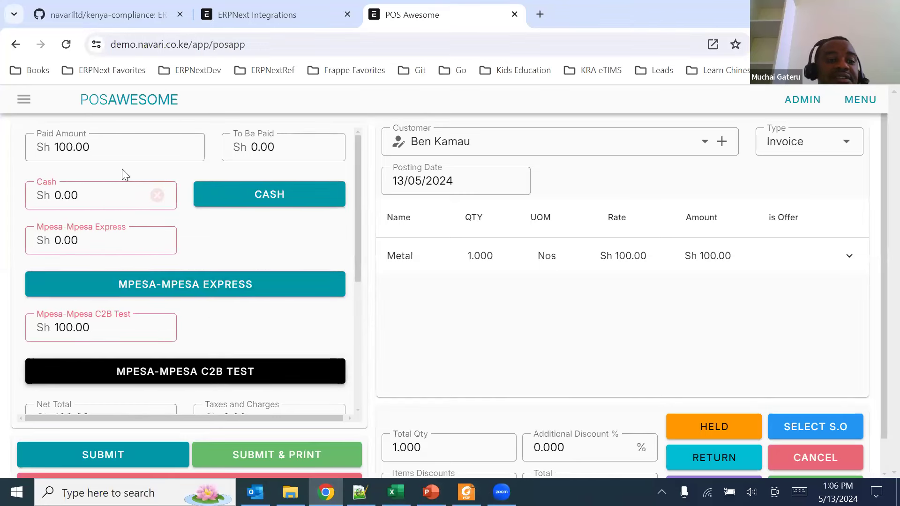
# Leave POS Awesome for the demo home page and view the eTims Integration workspace on the kenya-compliance-test site before returning to the demo site.
pyautogui.click(115, 100)
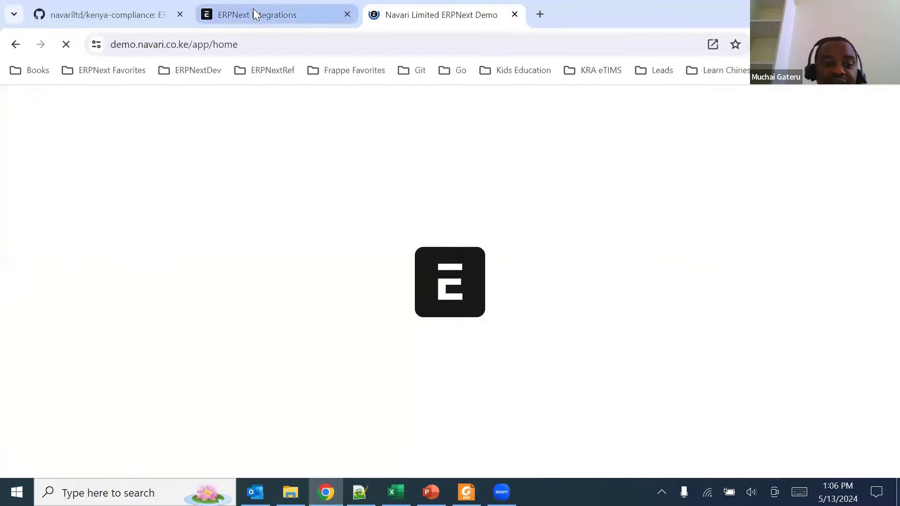
pyautogui.click(253, 12)
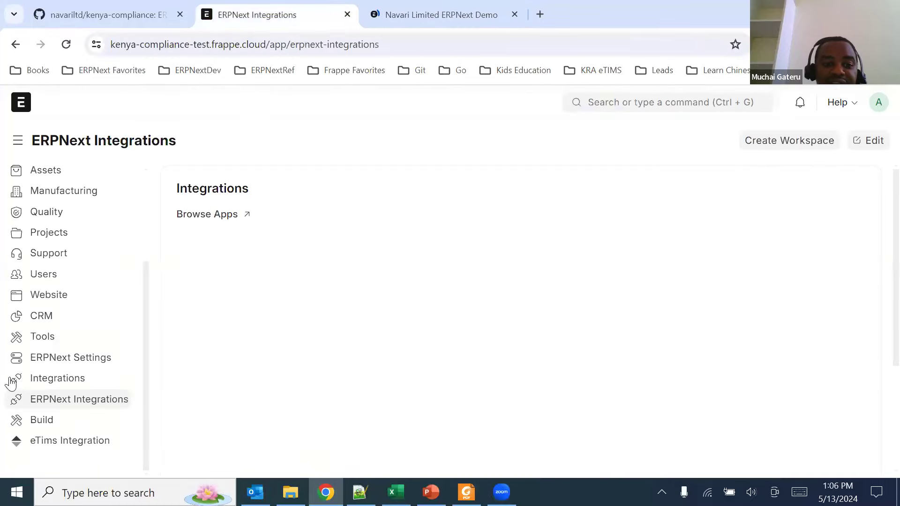
pyautogui.click(55, 450)
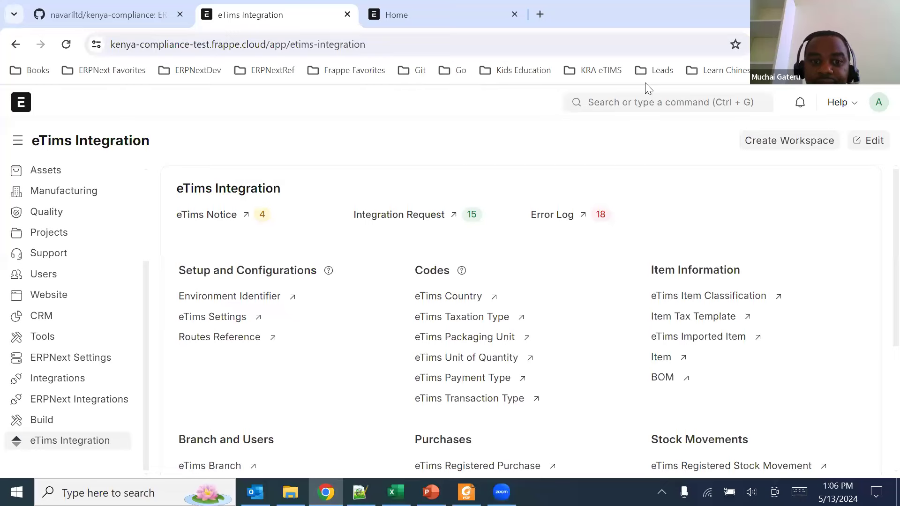
pyautogui.click(384, 14)
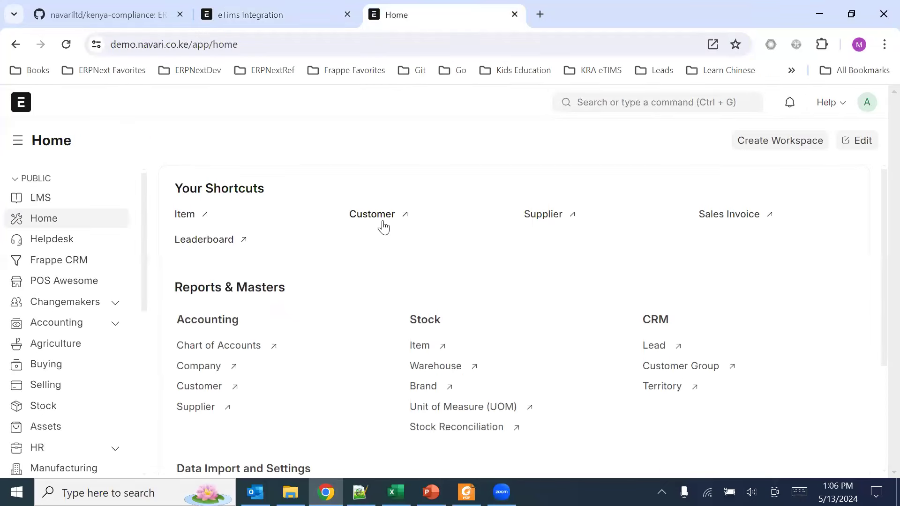